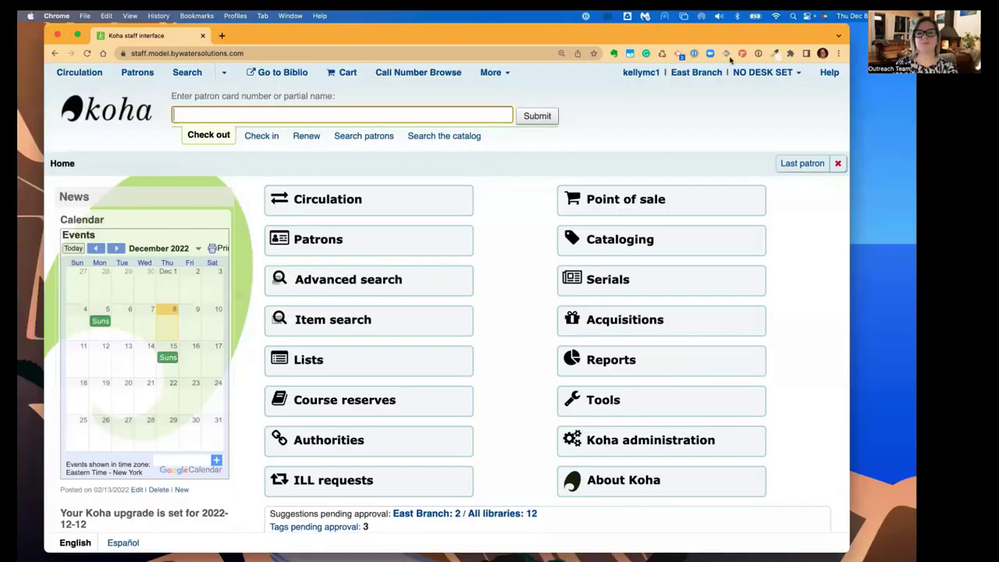
# Bring the browser window back into view and widen it on both sides to fill most of the screen
pyautogui.click(851, 352)
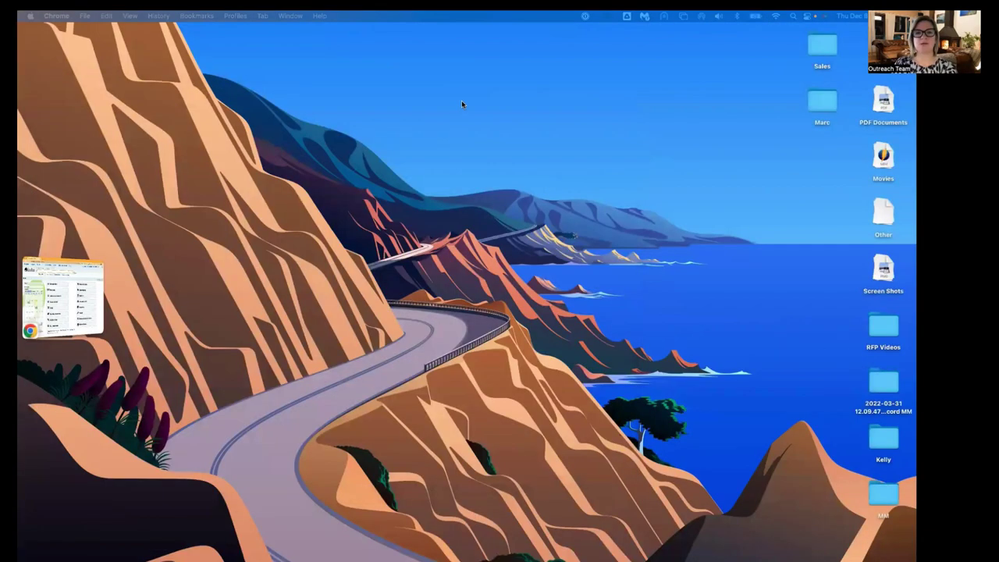
pyautogui.click(862, 267)
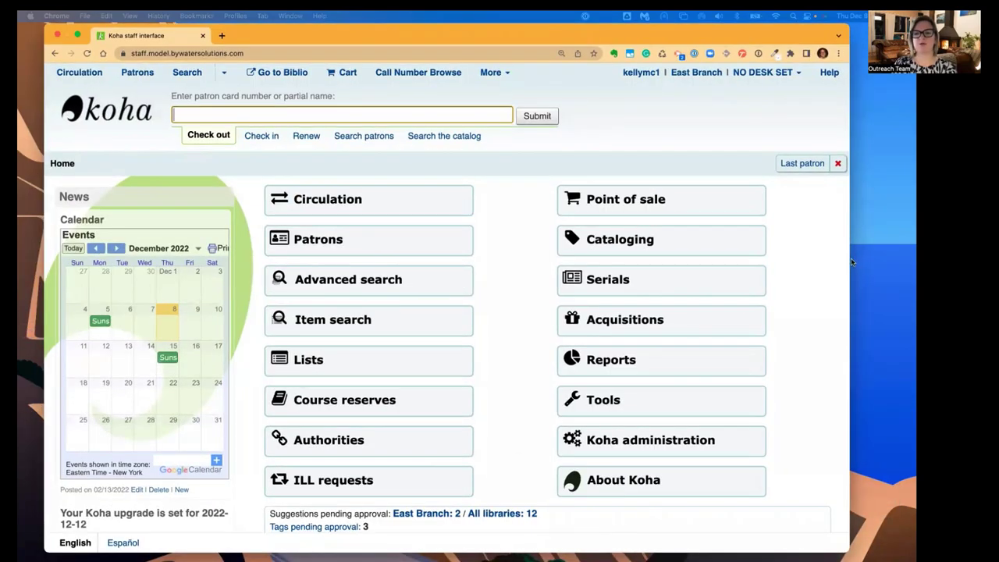
pyautogui.moveTo(850, 258); pyautogui.dragTo(915, 258)
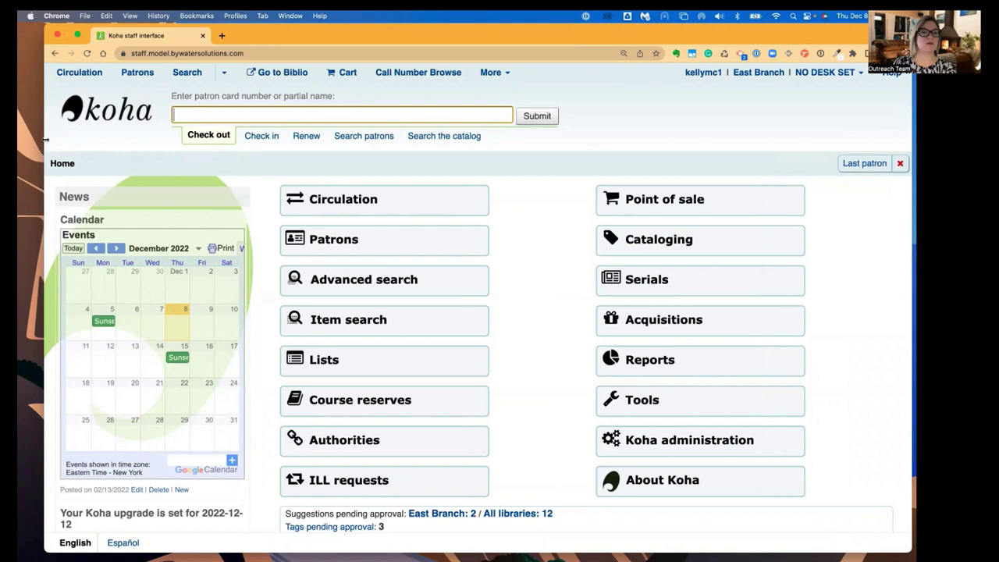
pyautogui.moveTo(45, 139); pyautogui.dragTo(24, 139)
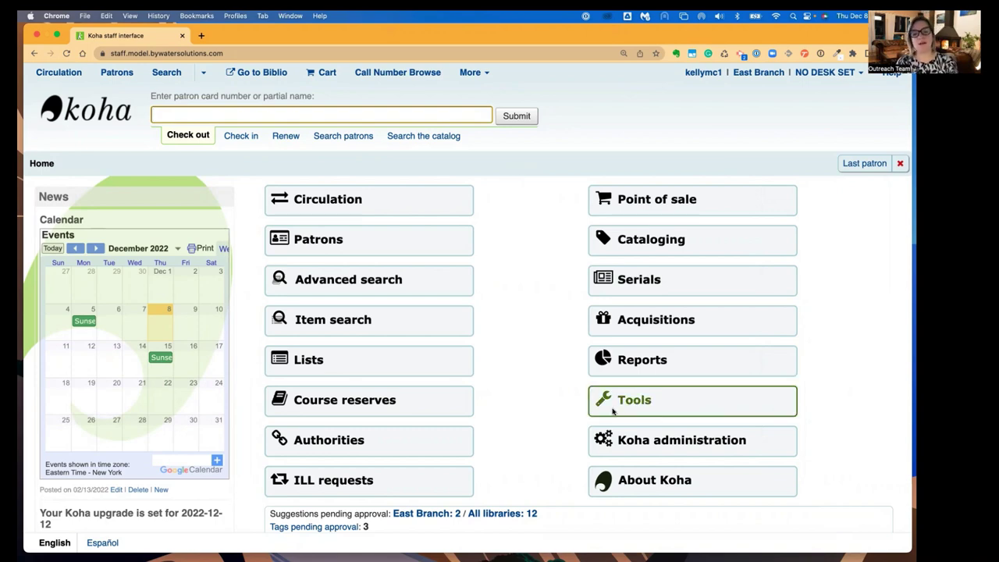
# Open the global system preferences from Koha administration and look over the Accounting preferences
pyautogui.click(652, 440)
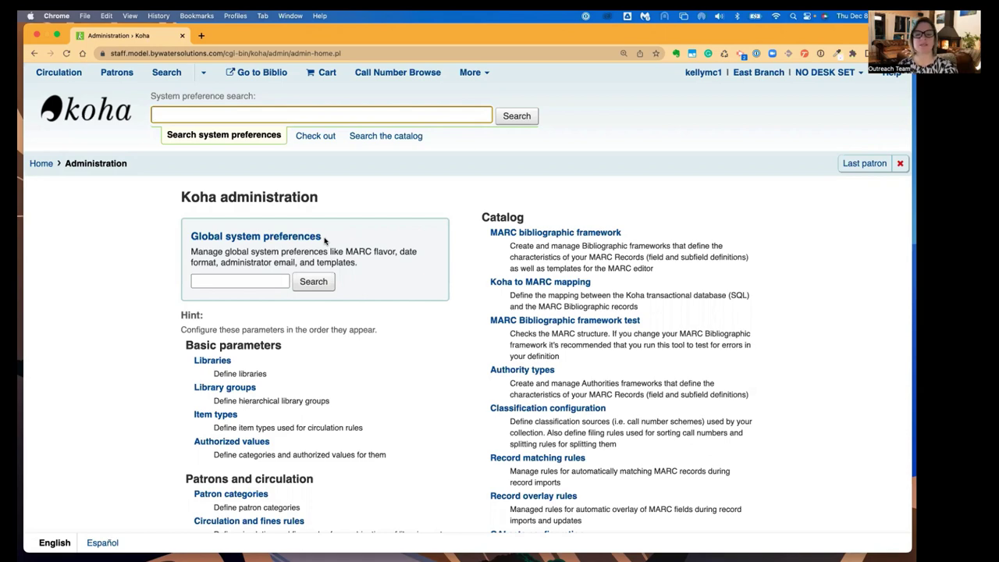
pyautogui.click(288, 237)
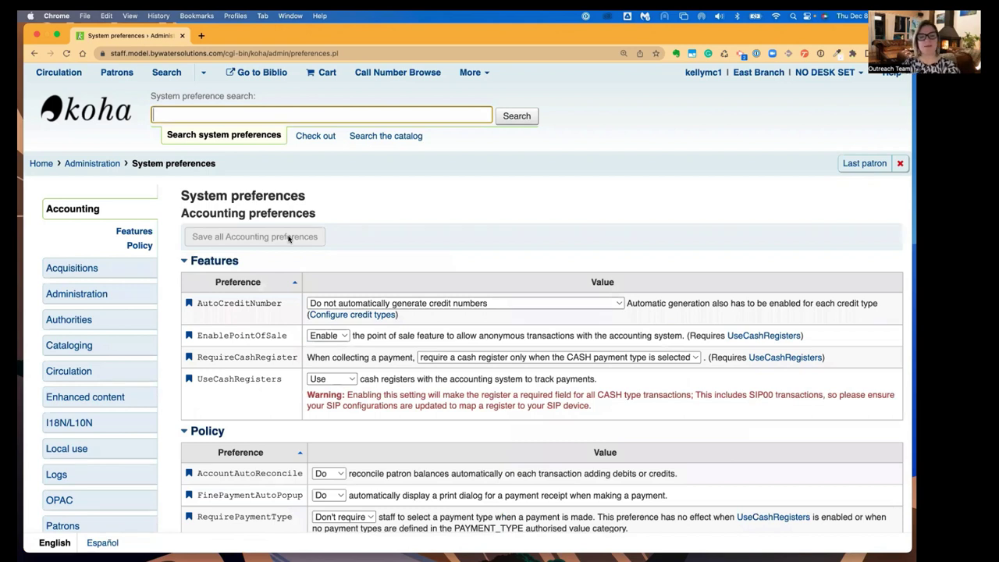
pyautogui.scroll(-3, 101, 265)
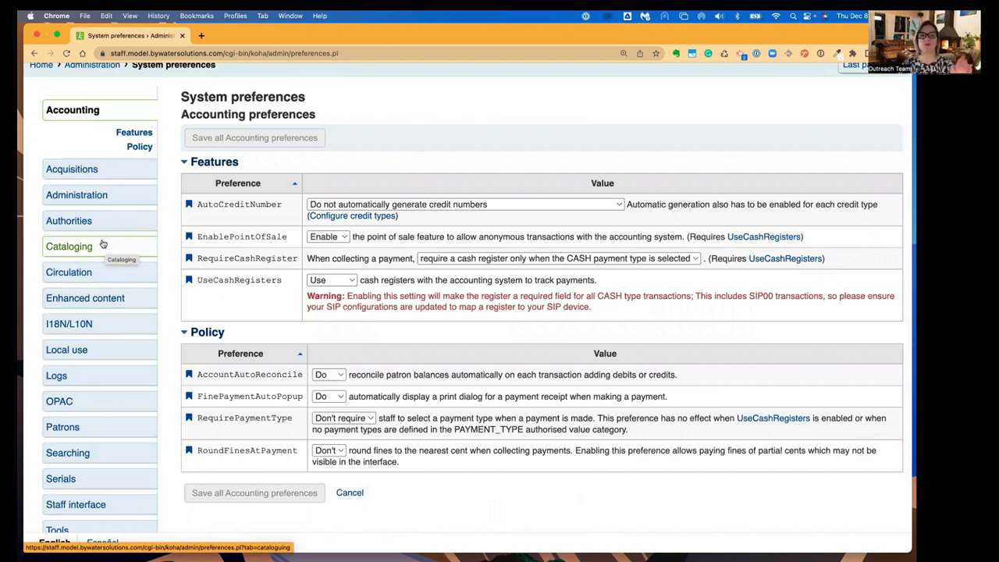
# Open the Acquisitions preferences and look through the EDIFACT, Policy and Printing sections
pyautogui.click(94, 170)
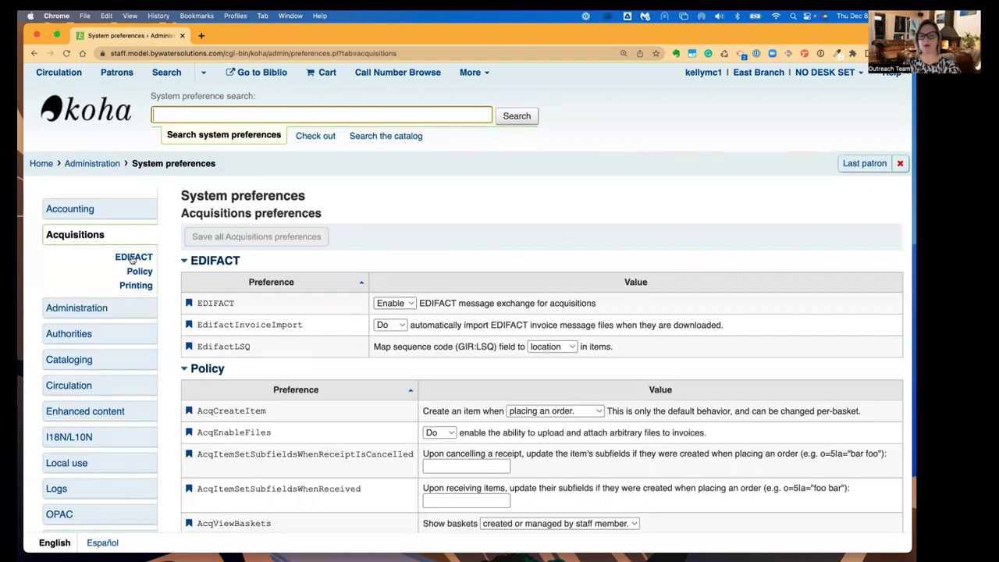
pyautogui.scroll(-15, 214, 377)
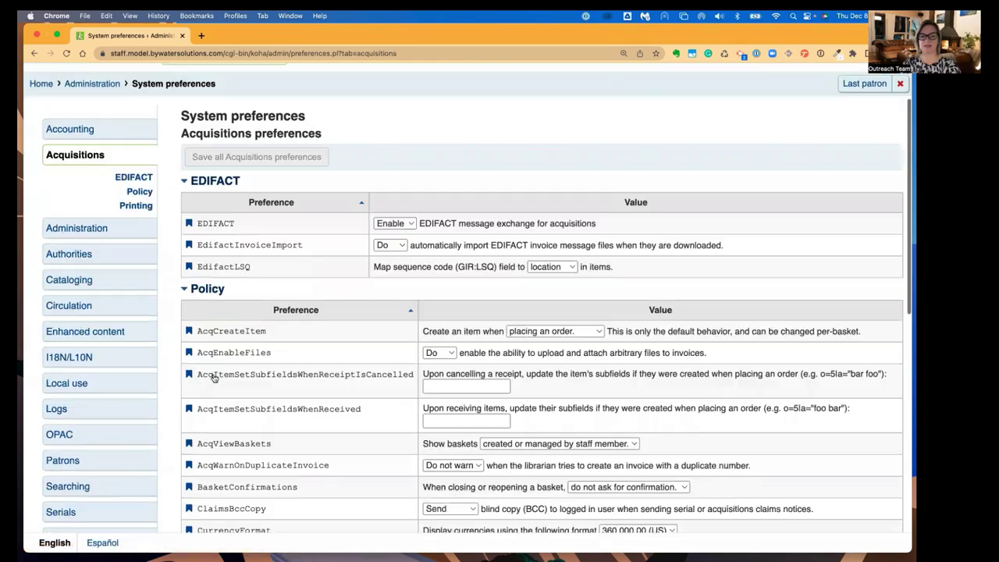
pyautogui.scroll(15, 238, 416)
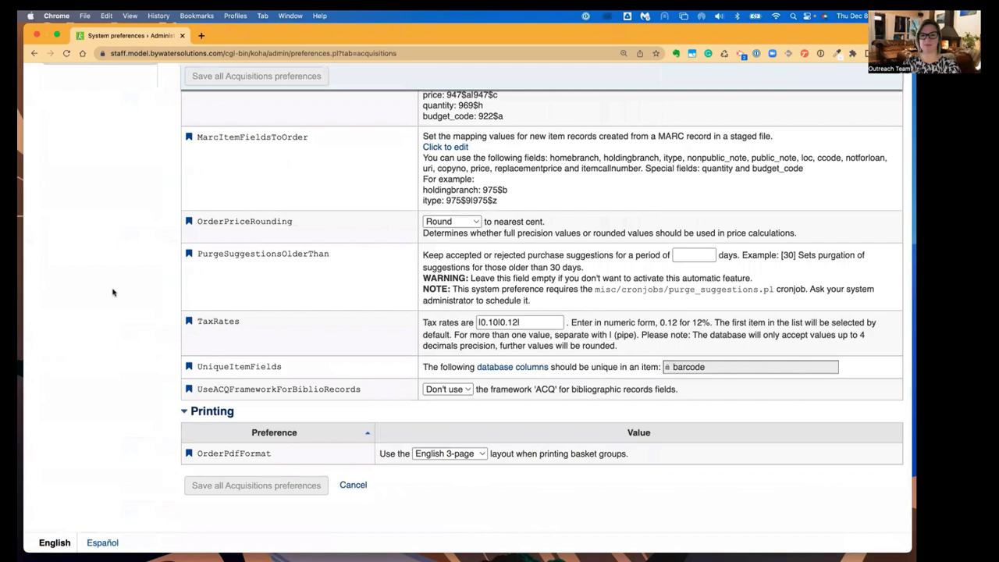
pyautogui.scroll(2, 113, 293)
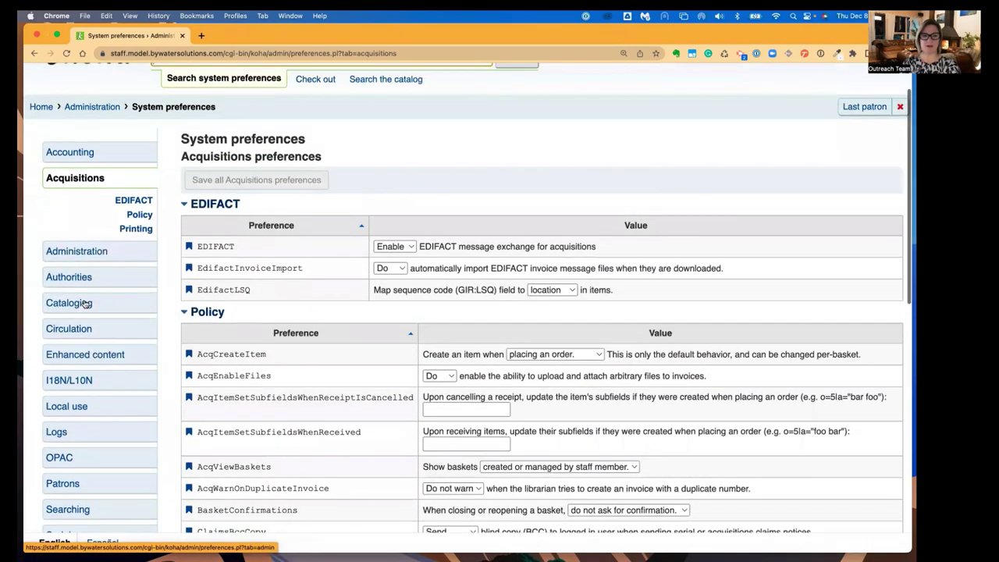
# Open the Interface section of the Cataloging preferences and look through it into the Record structure settings
pyautogui.click(82, 304)
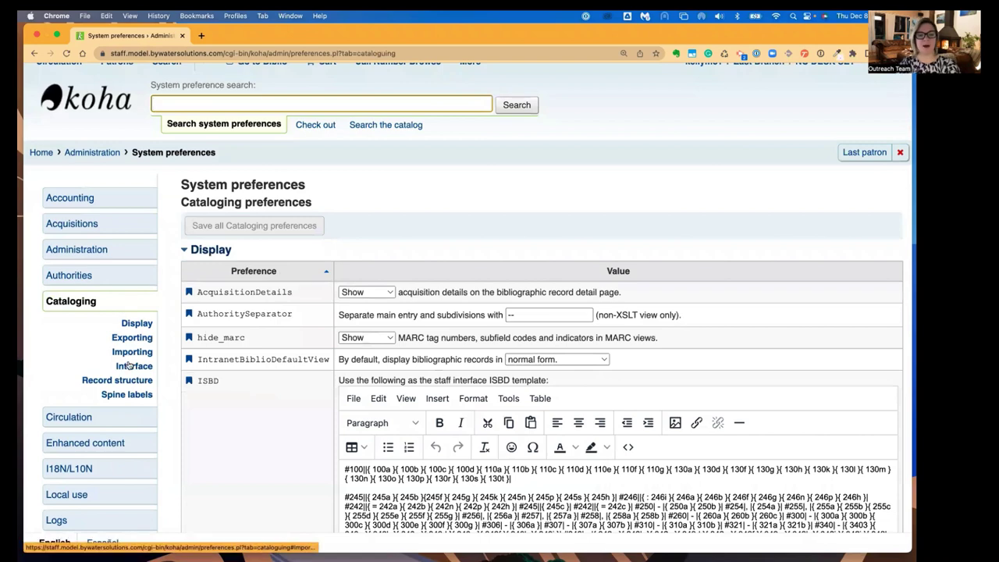
pyautogui.click(133, 366)
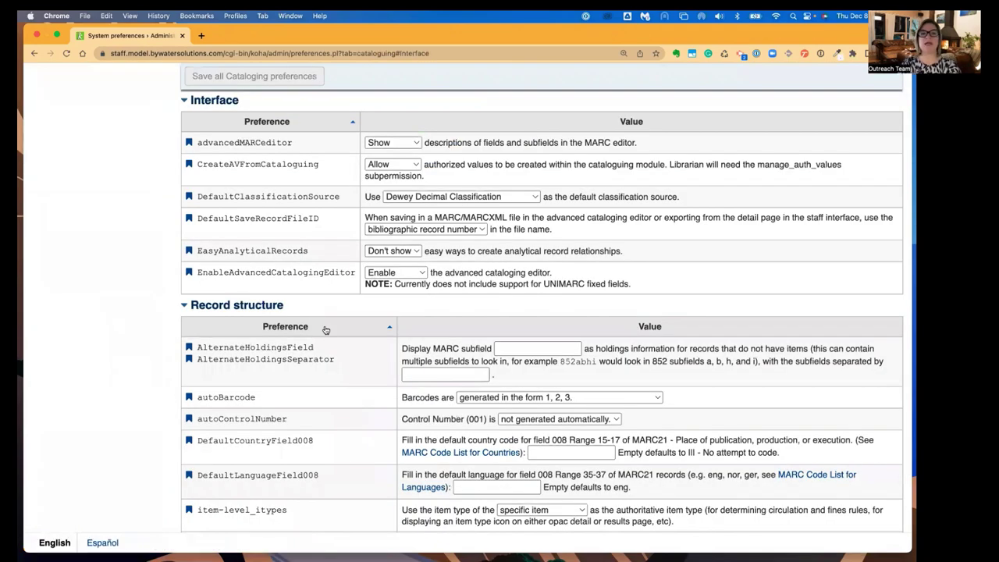
pyautogui.scroll(2, 326, 330)
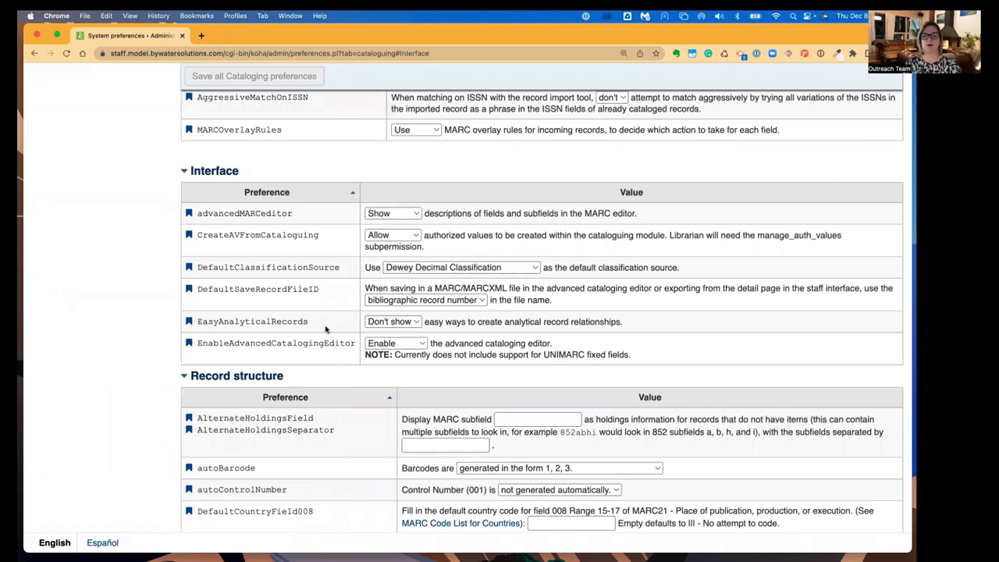
pyautogui.scroll(-3, 326, 330)
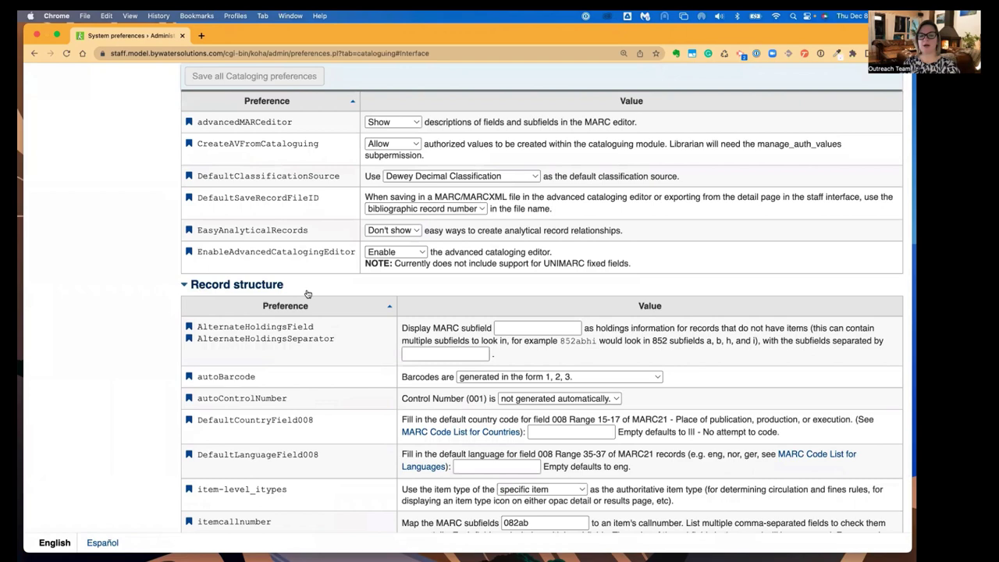
pyautogui.scroll(-3, 363, 375)
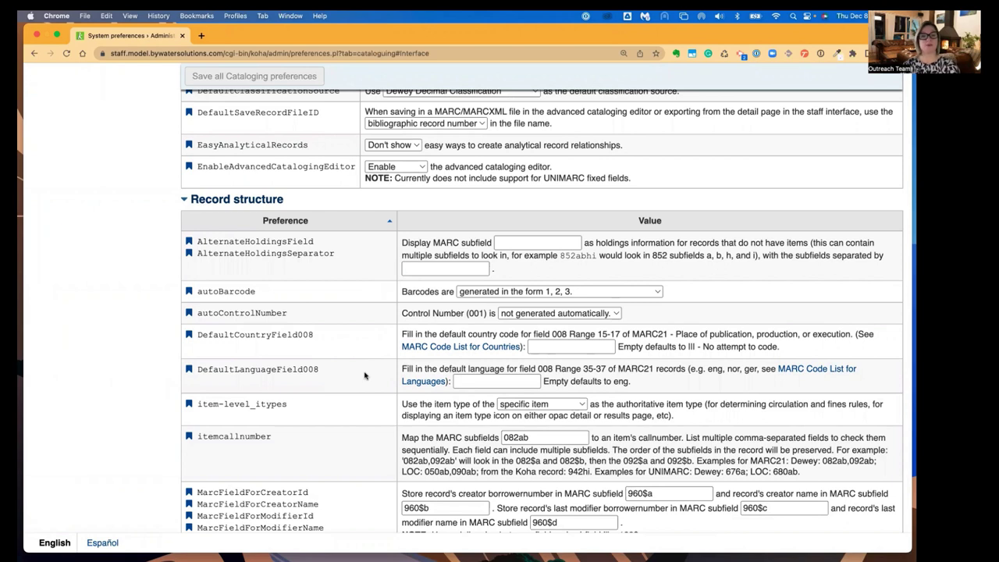
# Examine the autoBarcode options, keeping "generated in the form 1, 2, 3.", and look at the itemcallnumber mapping
pyautogui.click(527, 293)
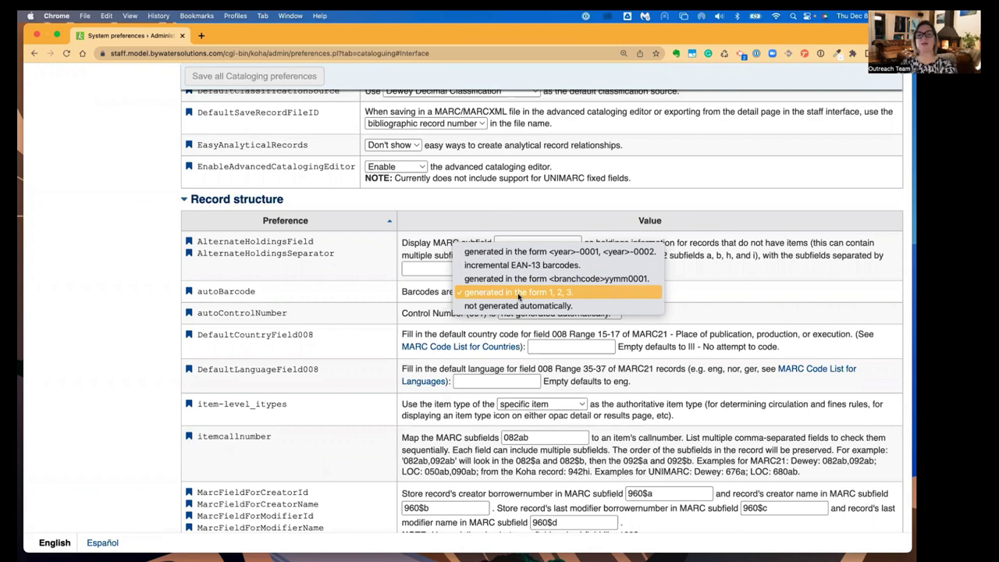
pyautogui.click(519, 293)
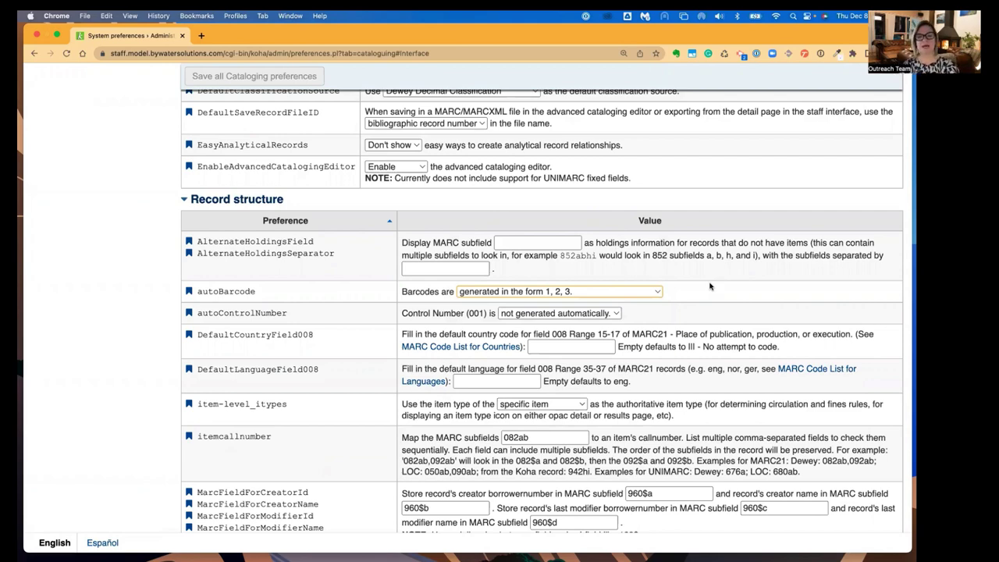
pyautogui.scroll(-2, 211, 351)
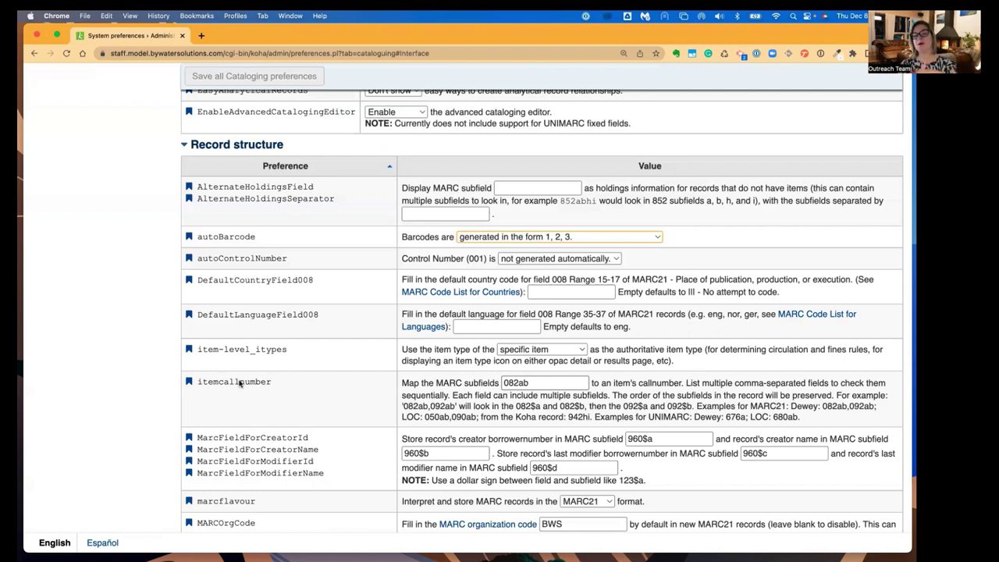
pyautogui.click(527, 382)
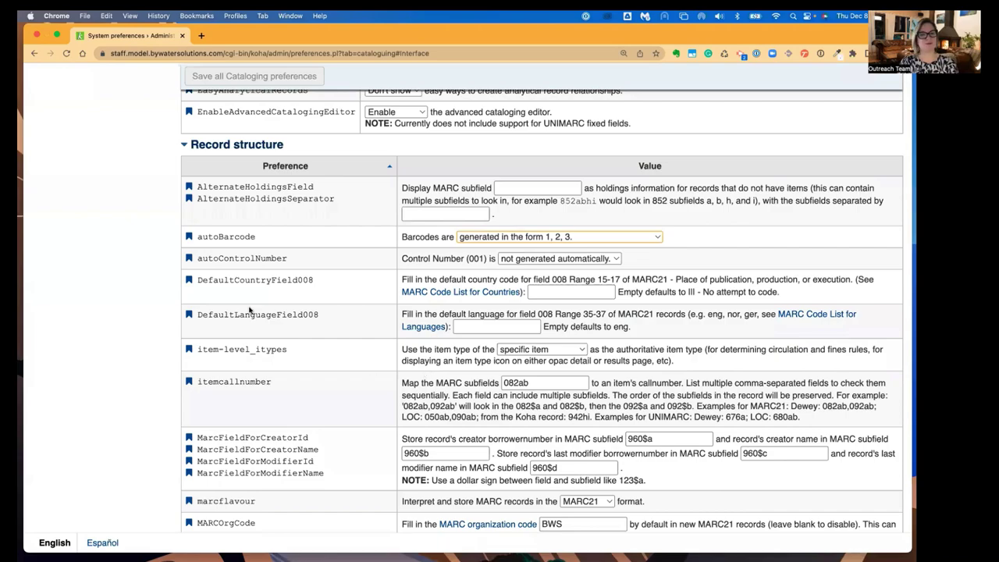
# Open the Circulation preferences and look over their list of subsections
pyautogui.scroll(5, 245, 301)
pyautogui.scroll(10, 245, 301)
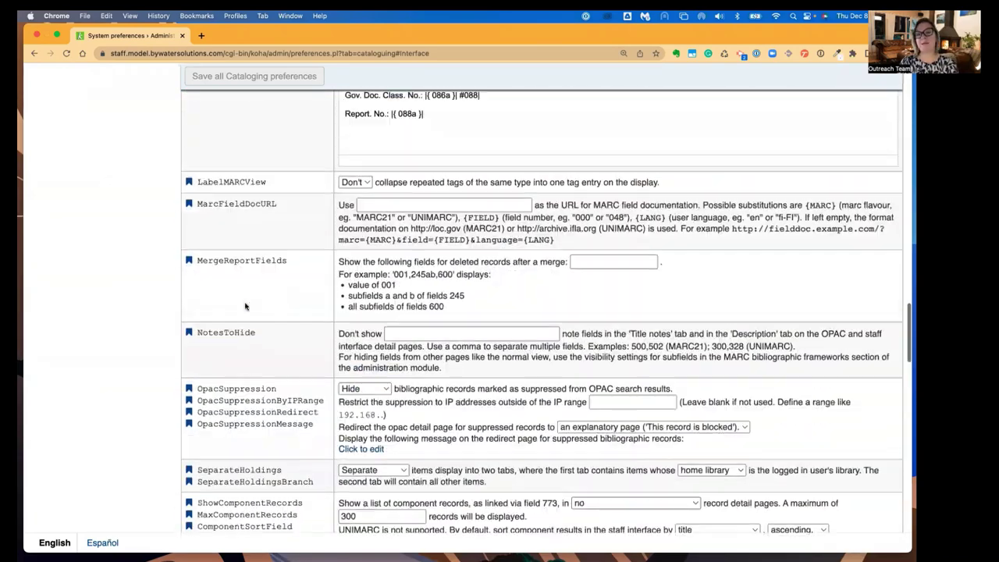
pyautogui.scroll(15, 246, 314)
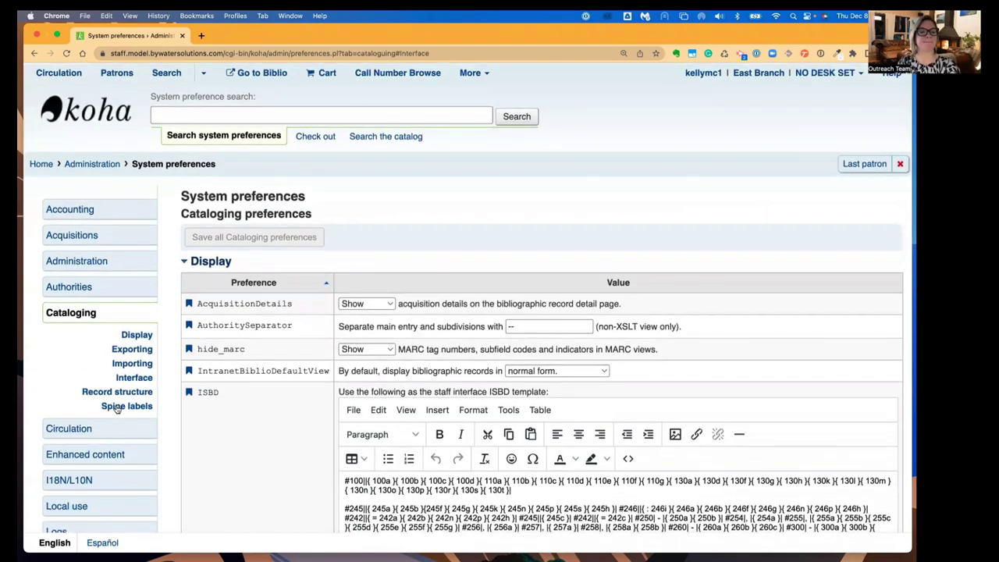
pyautogui.scroll(-5, 111, 406)
pyautogui.click(104, 220)
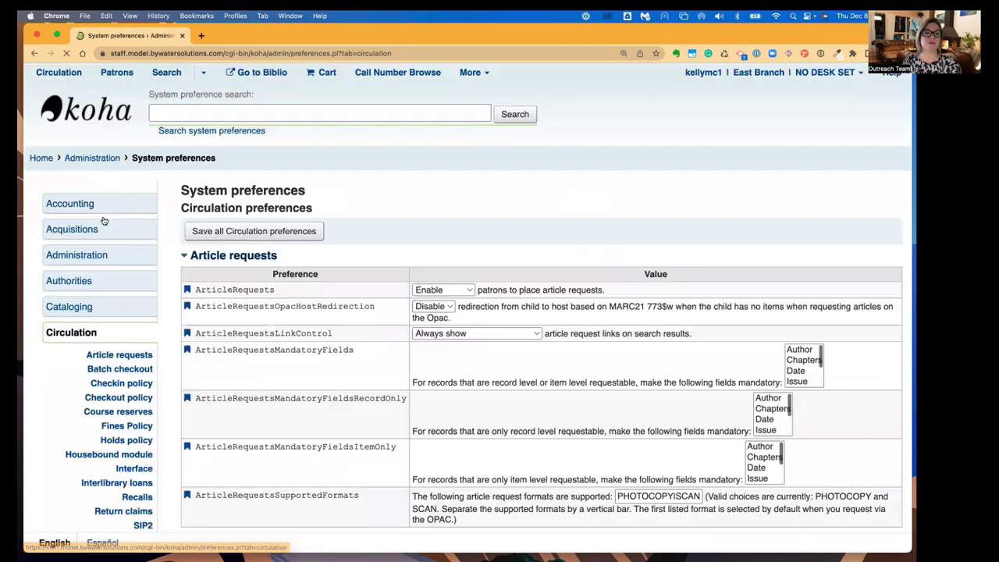
pyautogui.scroll(-4, 133, 281)
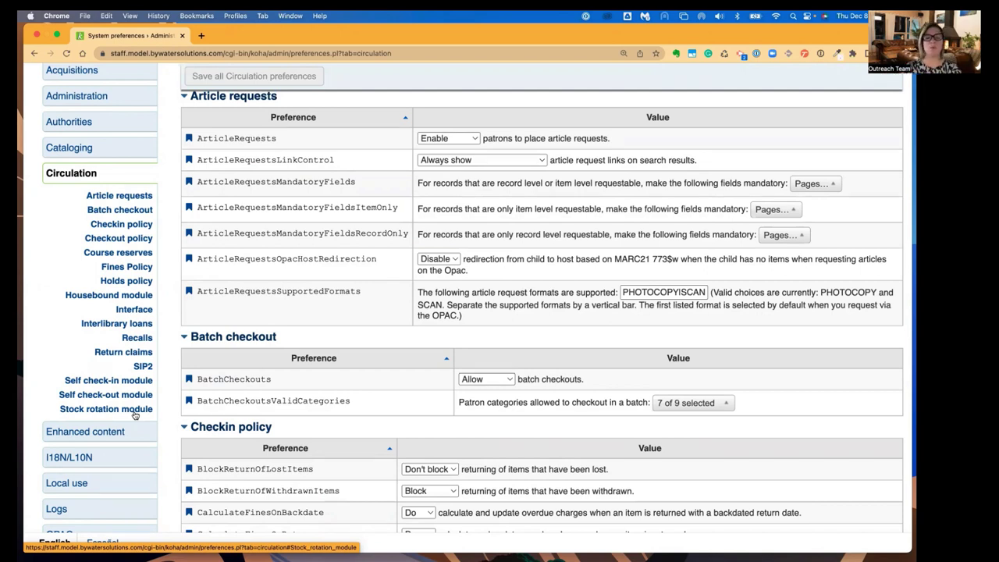
# Go to the Fines Policy section and view the WhenLostChargeReplacementFee options without changing the setting
pyautogui.click(136, 269)
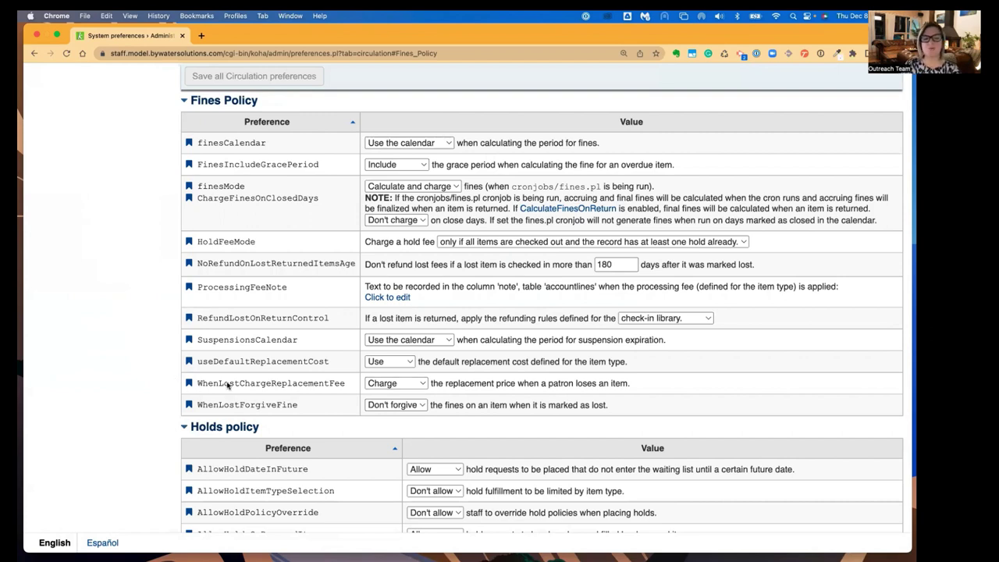
pyautogui.moveTo(195, 383); pyautogui.dragTo(347, 386)
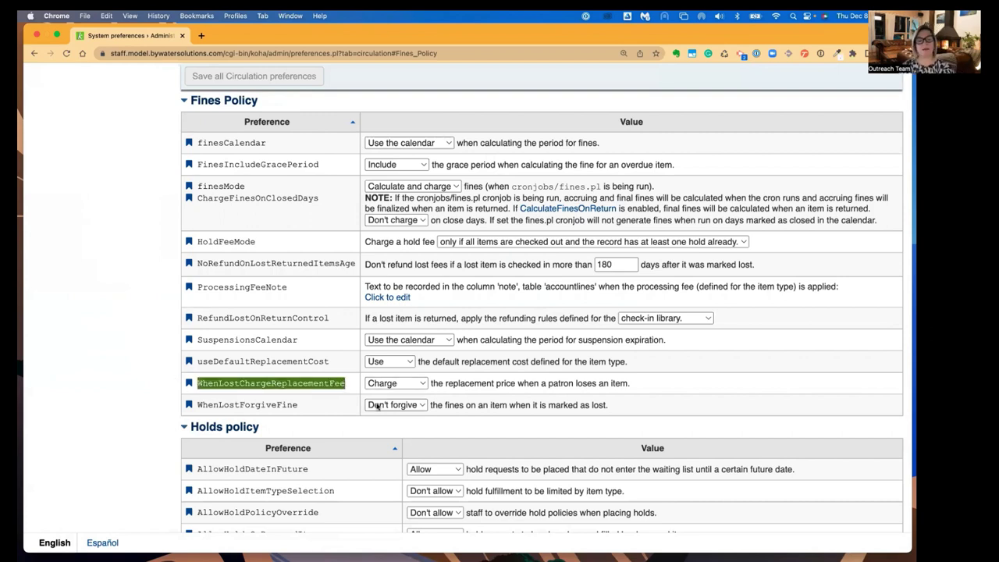
pyautogui.click(393, 383)
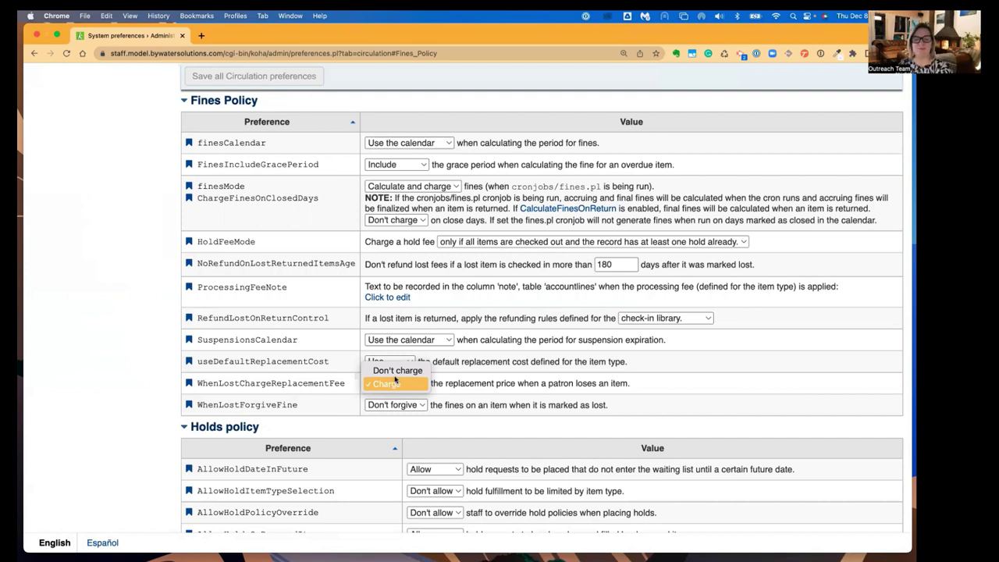
pyautogui.click(159, 316)
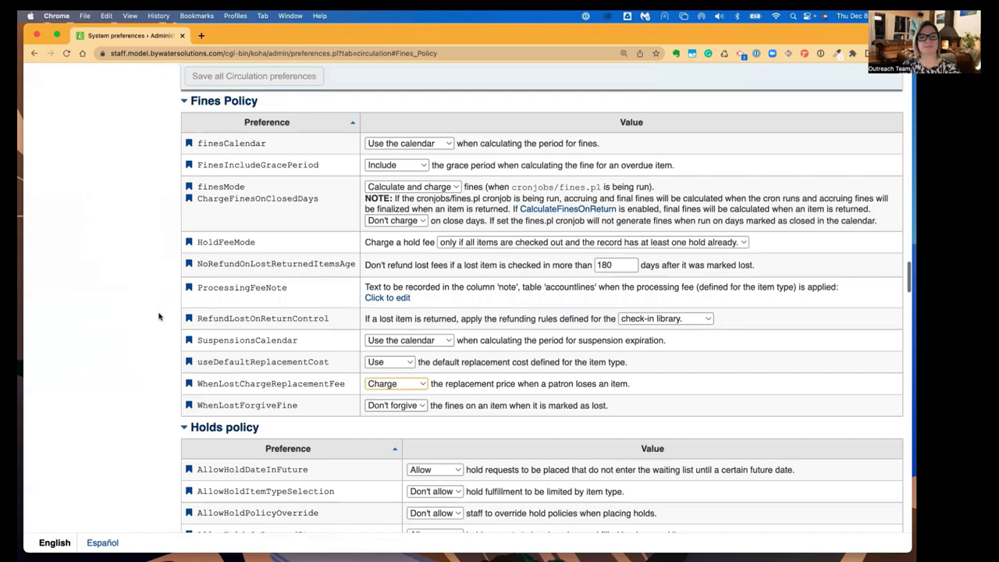
# Look through the Circulation preferences beyond Fines Policy, including the checkout limits based on fines, and return to the start
pyautogui.scroll(-10, 158, 316)
pyautogui.scroll(6, 159, 316)
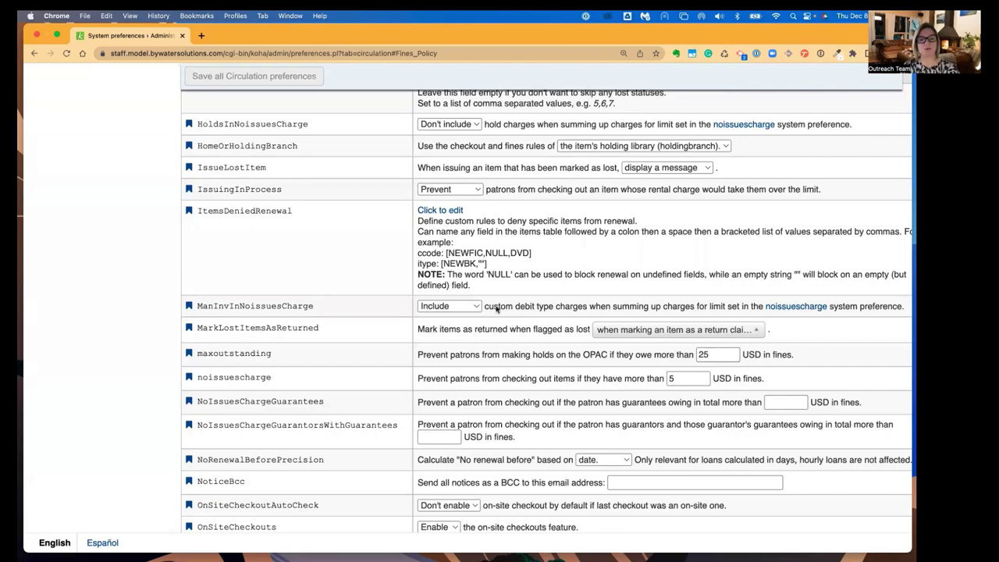
pyautogui.scroll(20, 469, 310)
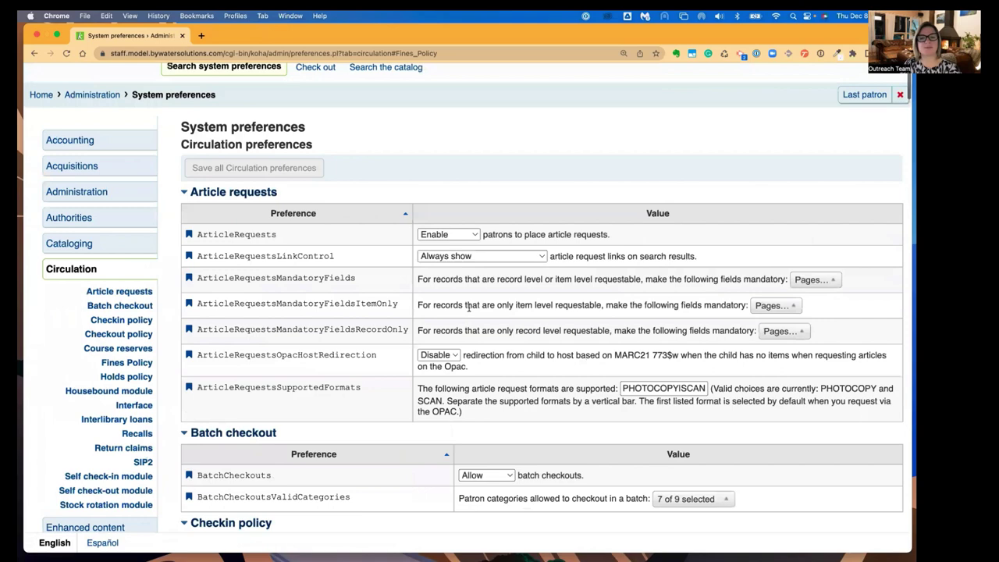
# Go to the Self check-out module section of the Circulation preferences and read through its settings down to WebBasedSelfCheck
pyautogui.scroll(-3, 273, 257)
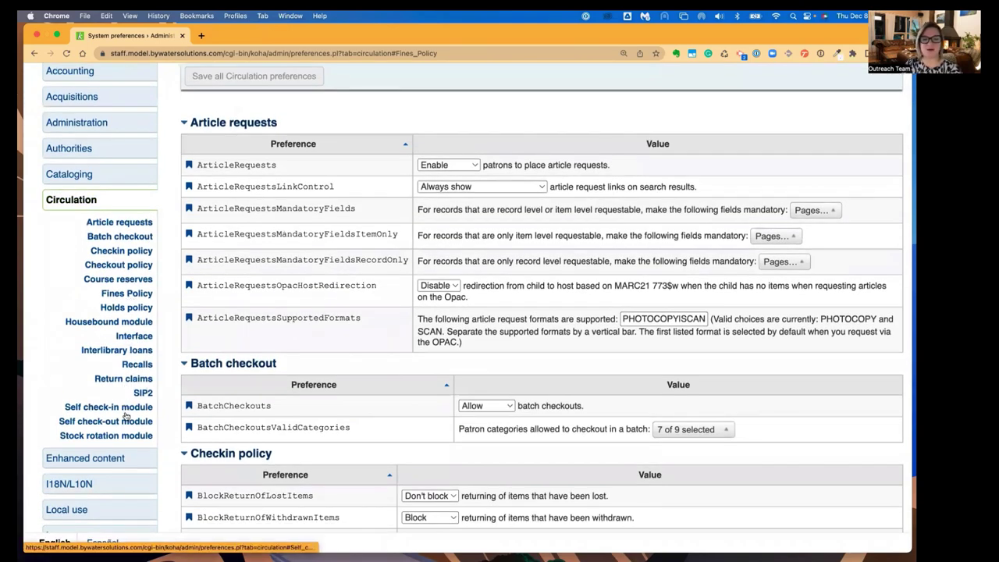
pyautogui.scroll(-1, 125, 415)
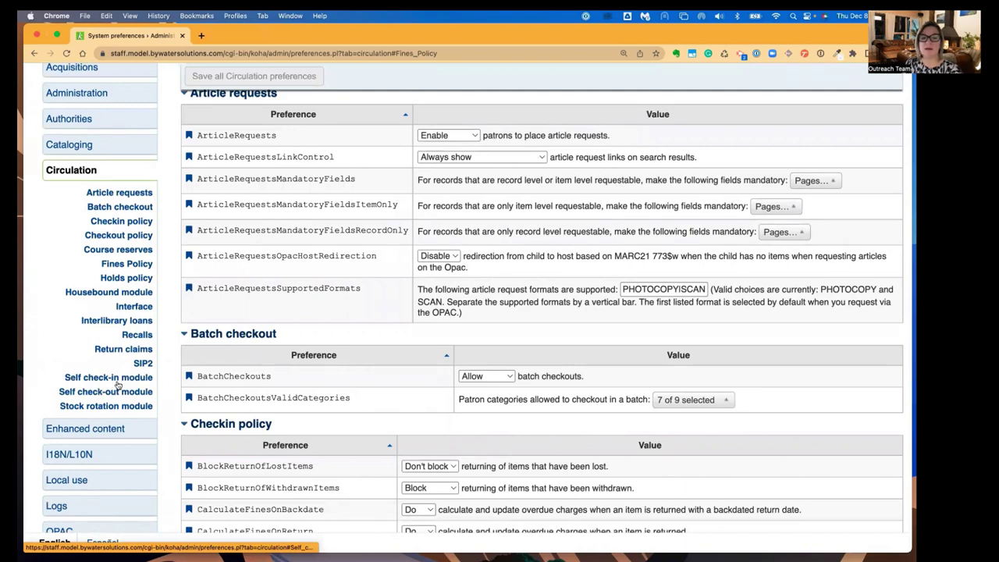
pyautogui.click(112, 392)
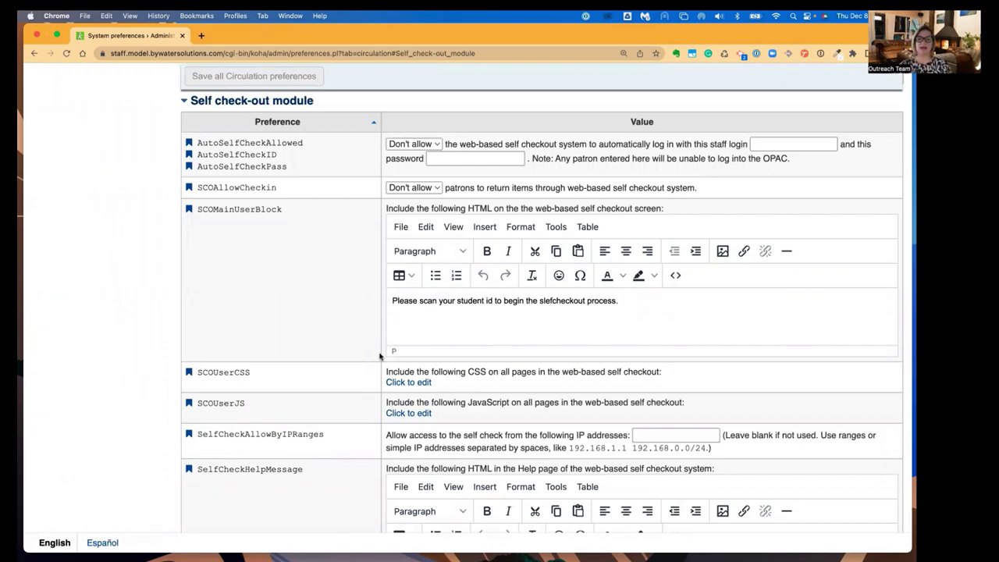
pyautogui.scroll(-5, 383, 357)
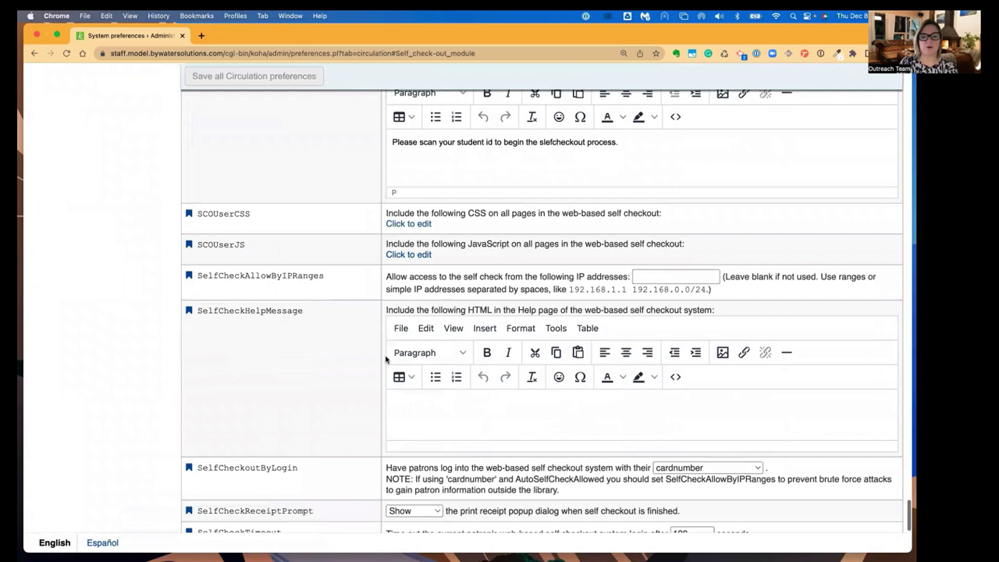
pyautogui.scroll(-3, 732, 446)
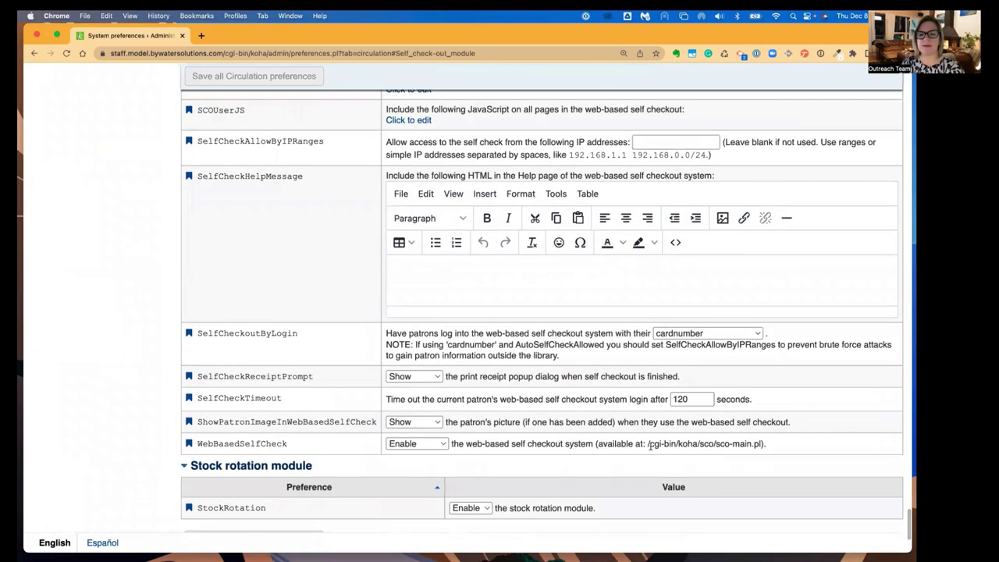
# Highlight the self checkout web address in WebBasedSelfCheck and look back over the other Self check-out module settings
pyautogui.moveTo(647, 445); pyautogui.dragTo(765, 445)
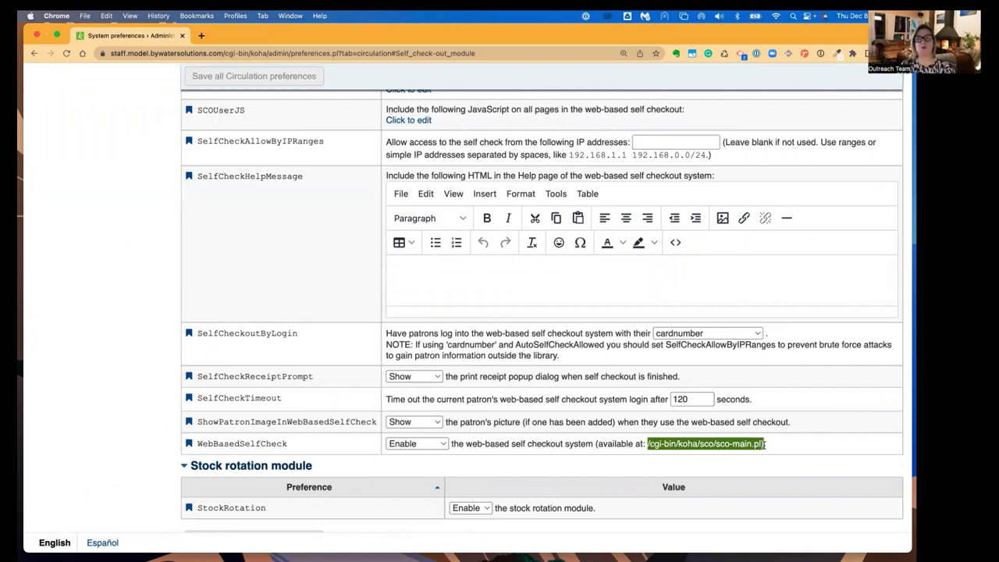
pyautogui.scroll(-1, 818, 437)
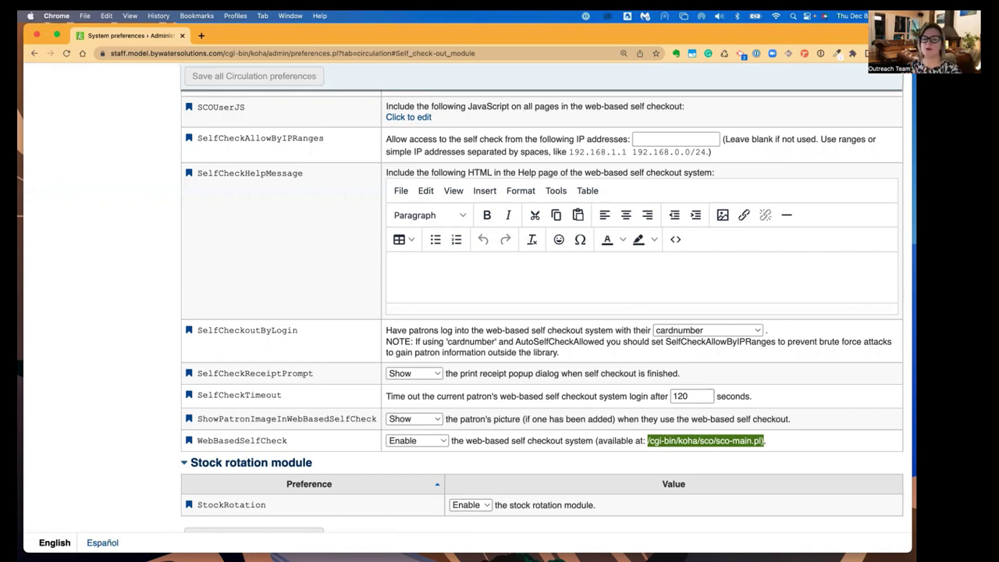
pyautogui.scroll(2, 200, 172)
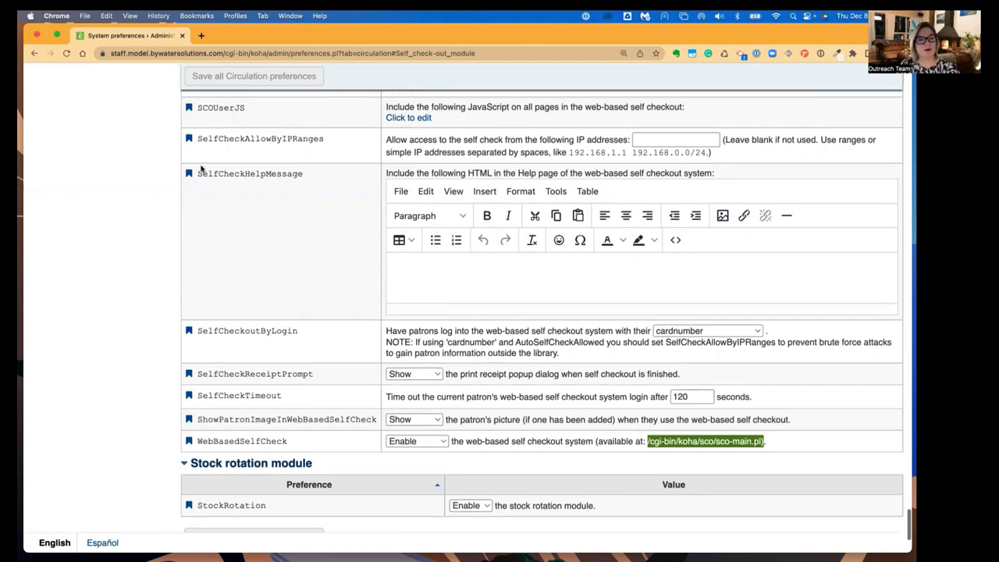
pyautogui.scroll(7, 199, 173)
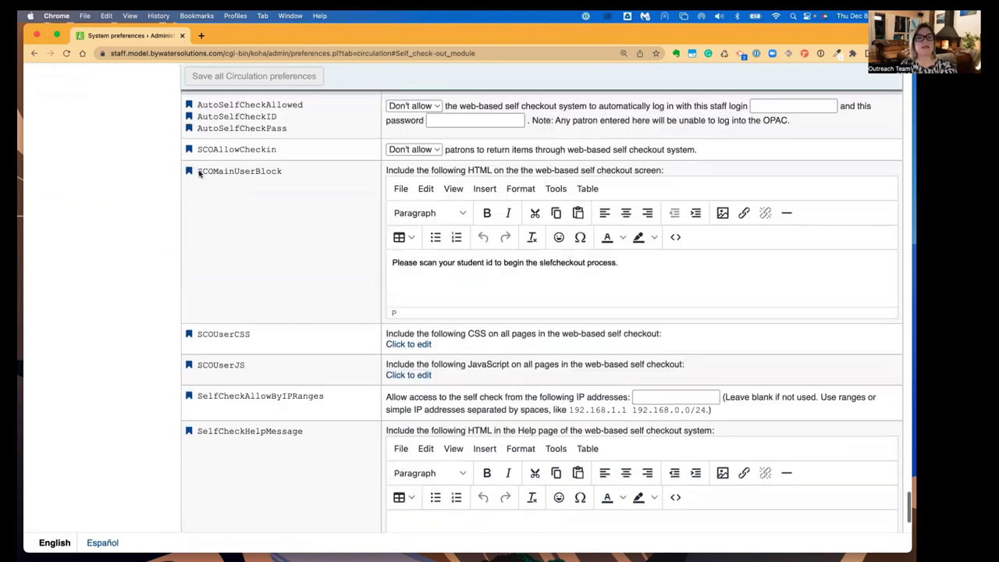
pyautogui.scroll(1, 199, 173)
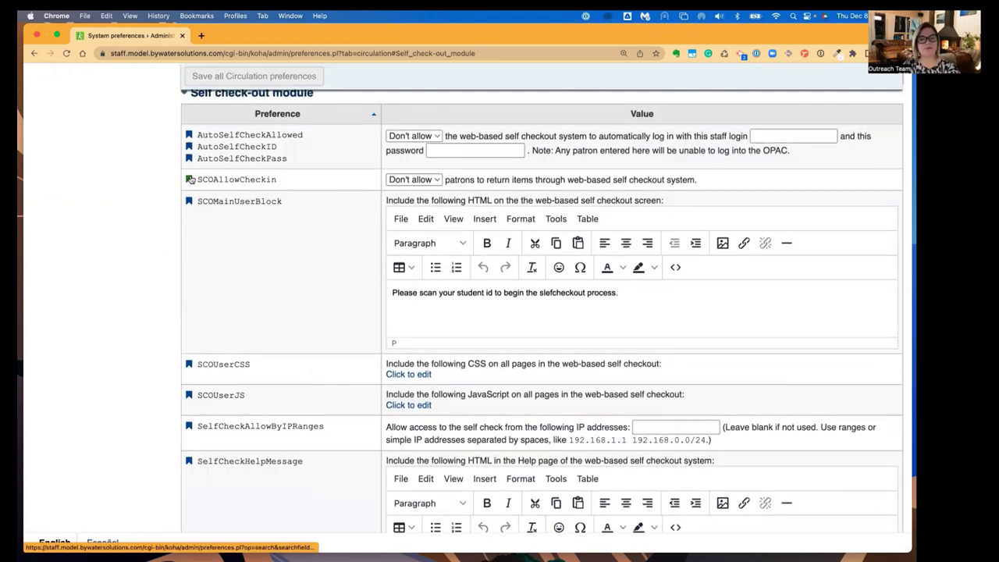
# Leave the Circulation preferences for the OPAC preferences and look over their list of subsections
pyautogui.scroll(10, 195, 177)
pyautogui.scroll(20, 190, 178)
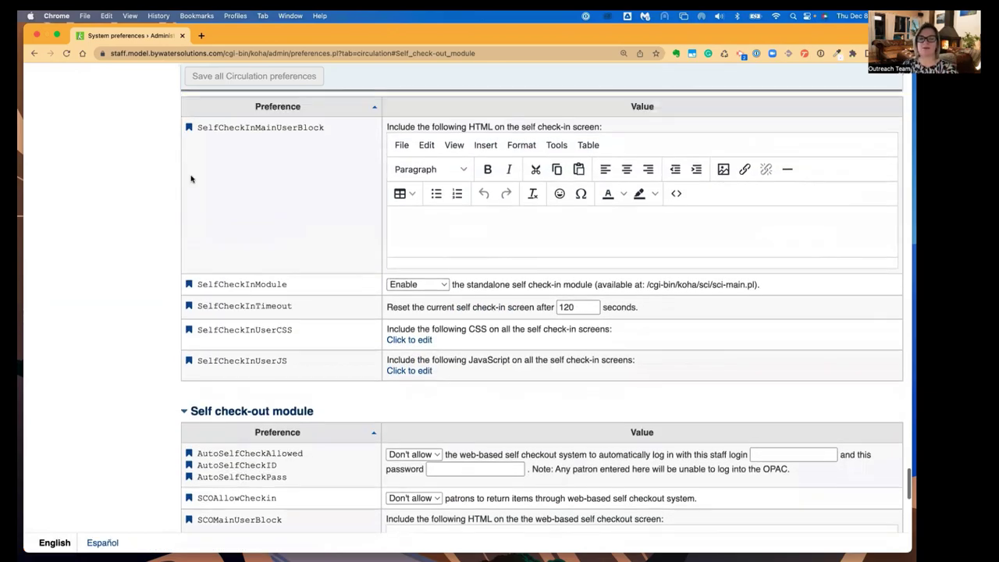
pyautogui.scroll(20, 191, 179)
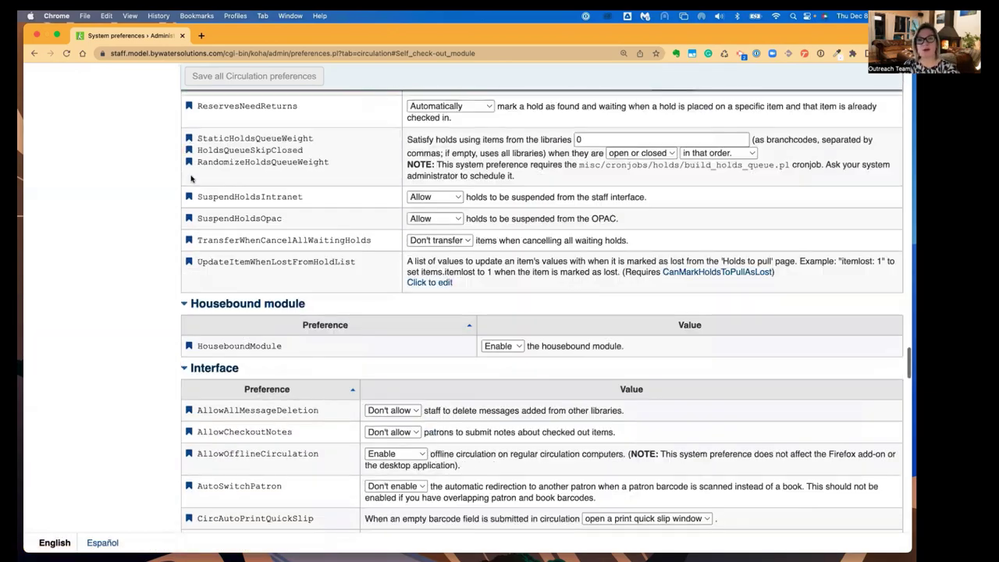
pyautogui.scroll(20, 191, 179)
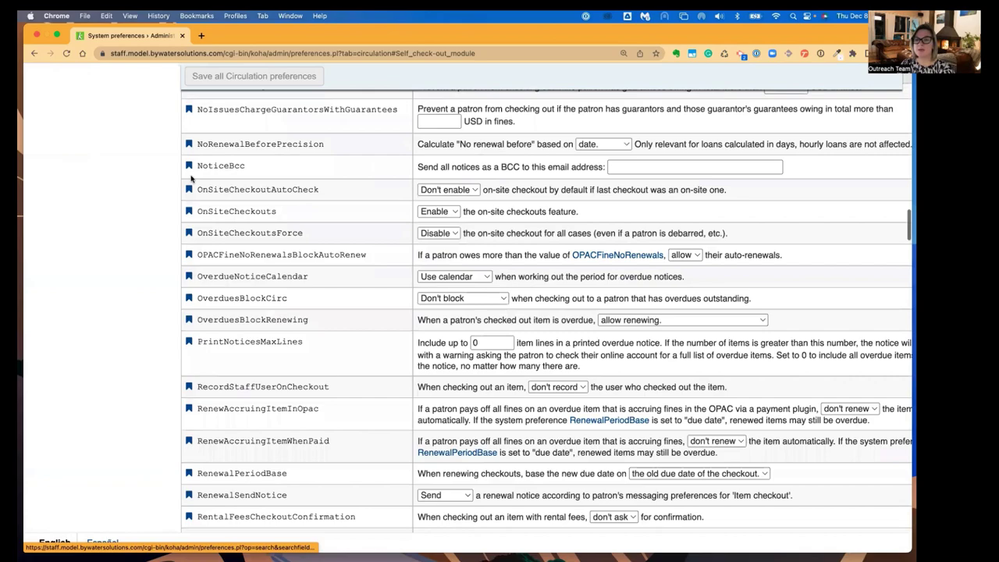
pyautogui.scroll(10, 191, 179)
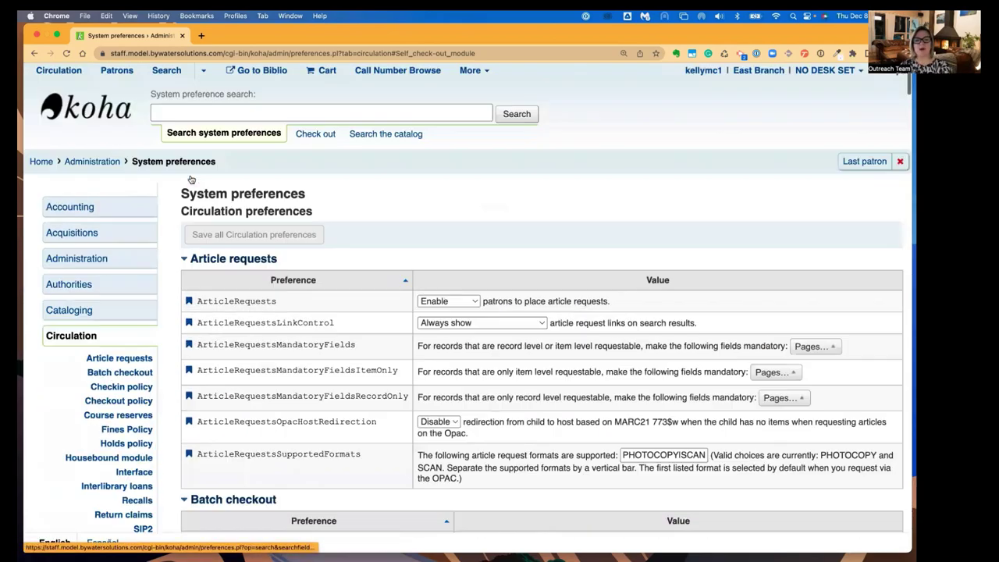
pyautogui.scroll(-5, 167, 234)
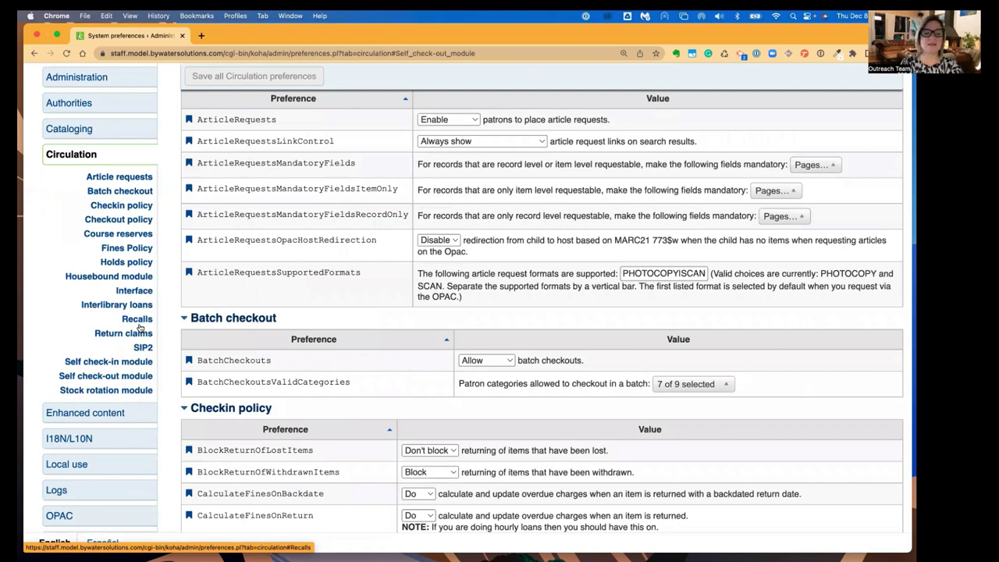
pyautogui.scroll(-2, 92, 468)
pyautogui.click(82, 455)
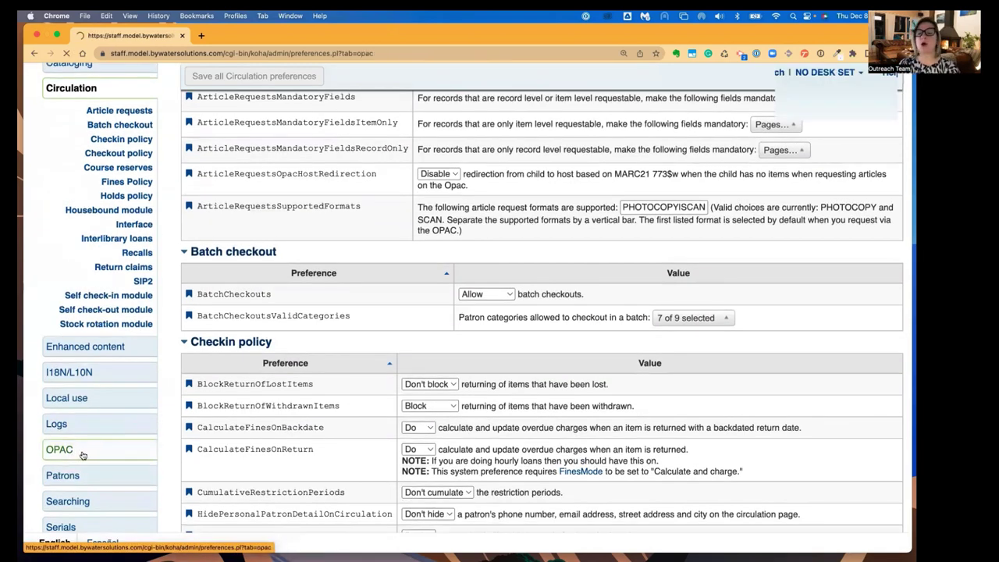
pyautogui.scroll(-2, 114, 410)
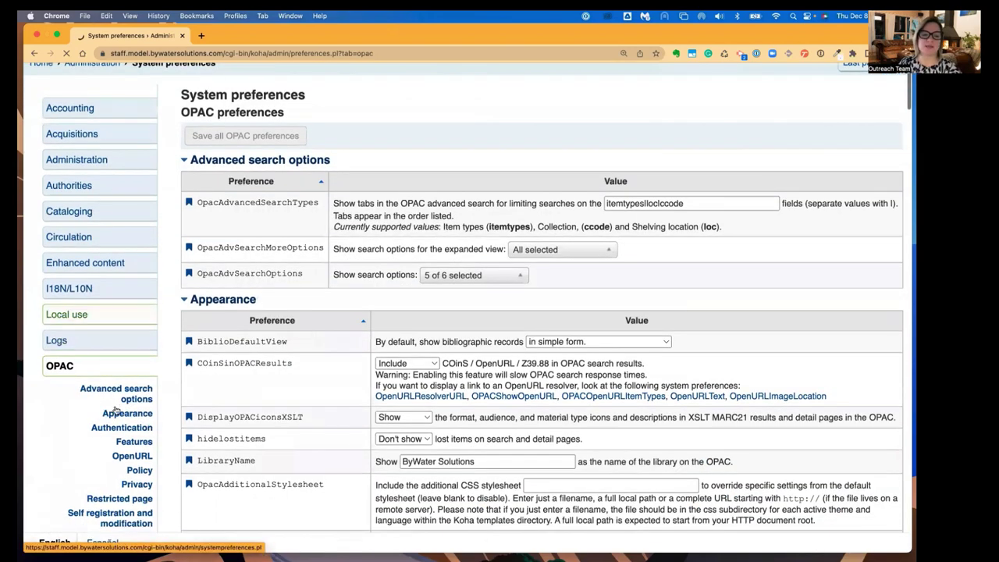
pyautogui.scroll(-2, 115, 410)
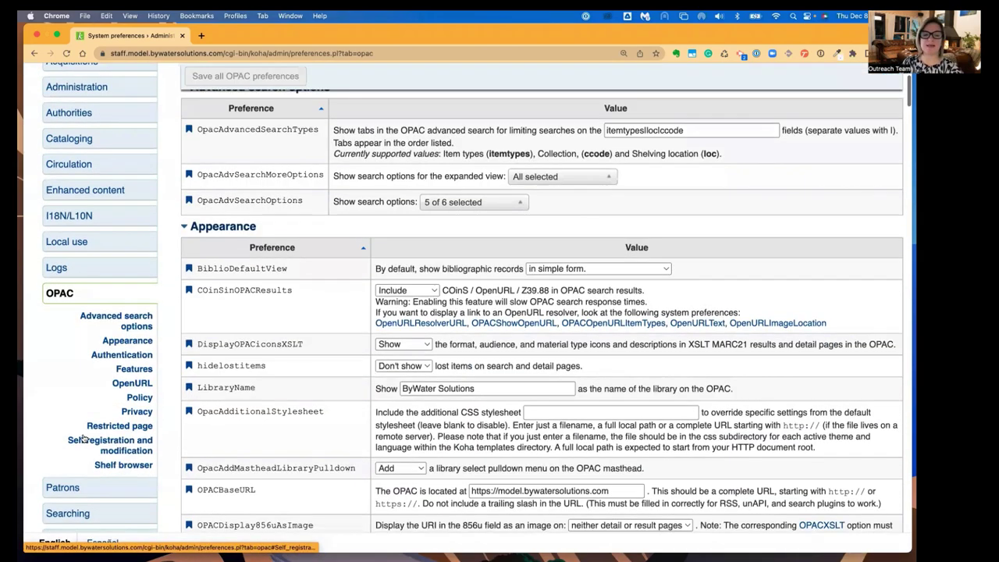
# Go to the OPAC Self registration and modification section, view the OPACPatronDetails options unchanged and read the patron self-registration settings
pyautogui.click(122, 445)
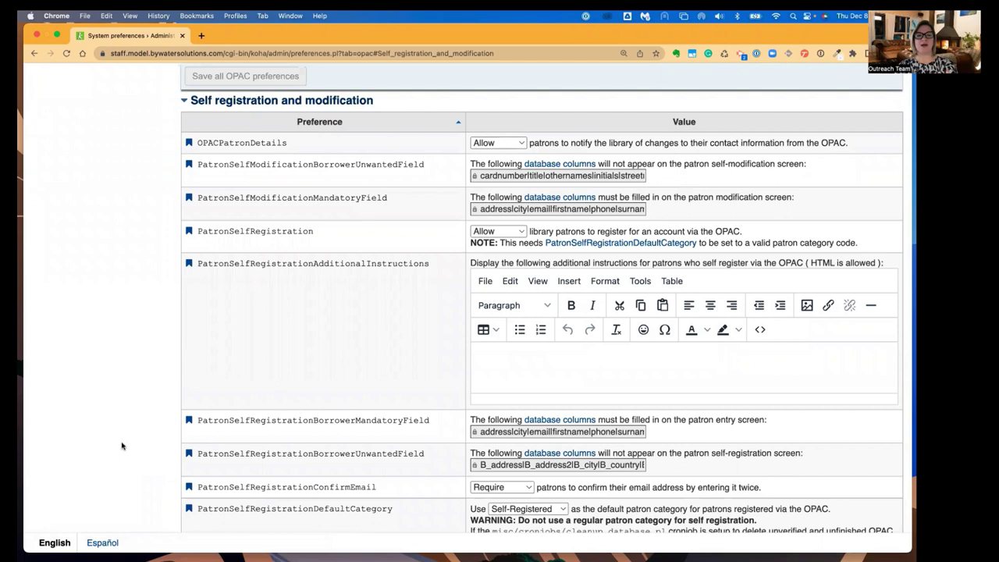
pyautogui.click(502, 144)
pyautogui.click(500, 148)
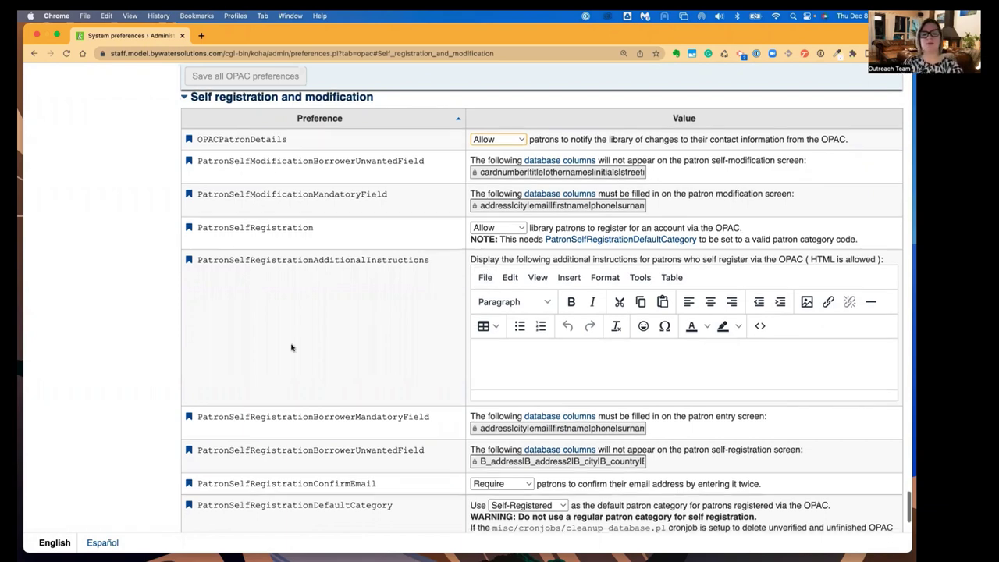
pyautogui.scroll(-3, 290, 346)
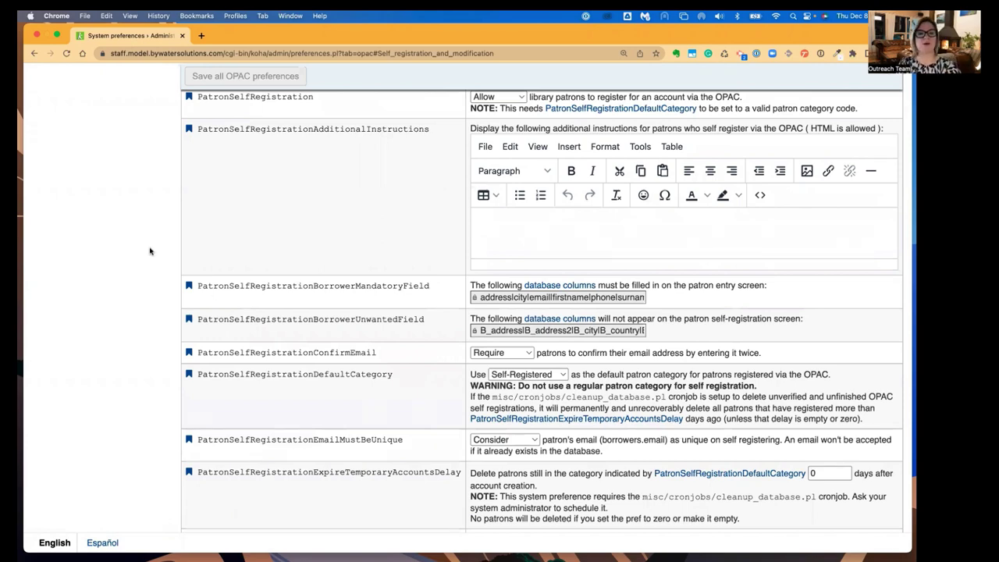
pyautogui.scroll(20, 151, 250)
pyautogui.scroll(20, 151, 250)
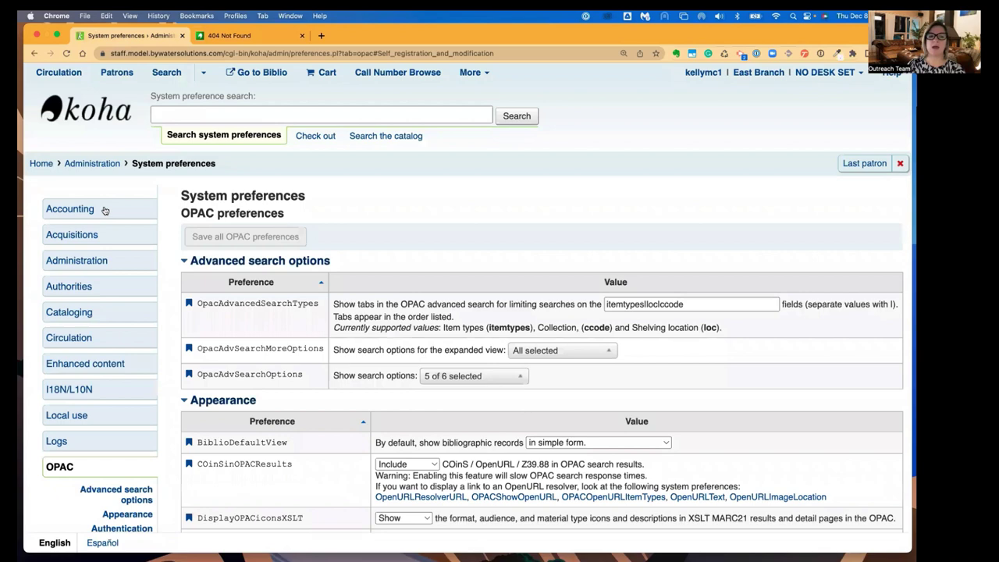
# Return to the Administration page, open its Koha manual page and read the instructions on libraries and adding a library
pyautogui.click(83, 163)
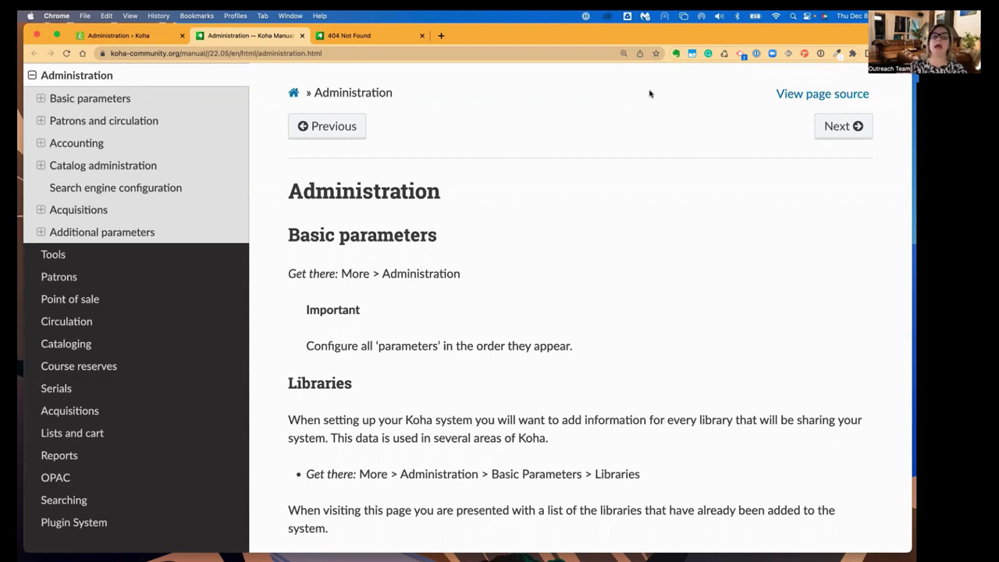
pyautogui.scroll(-5, 459, 339)
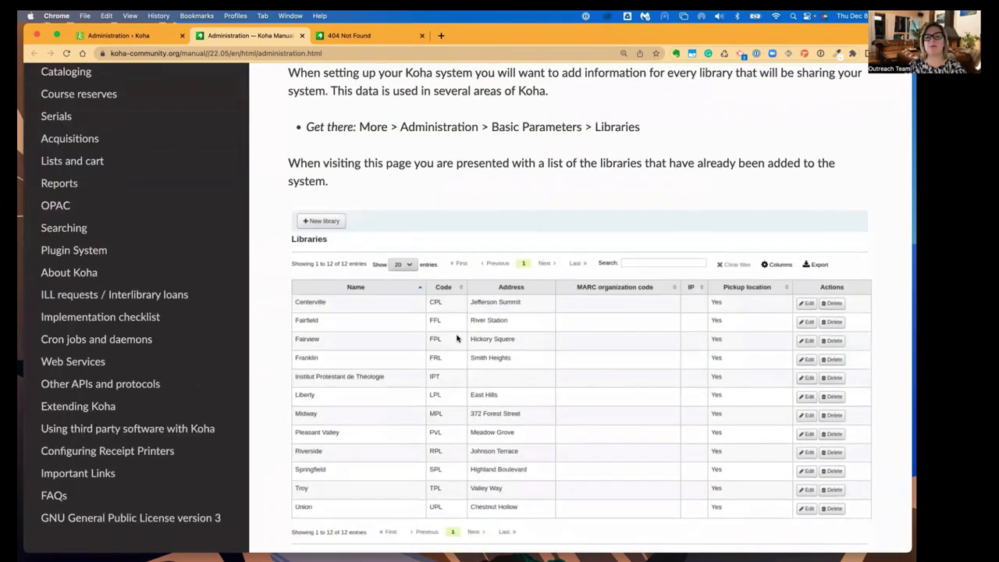
pyautogui.scroll(-6, 457, 337)
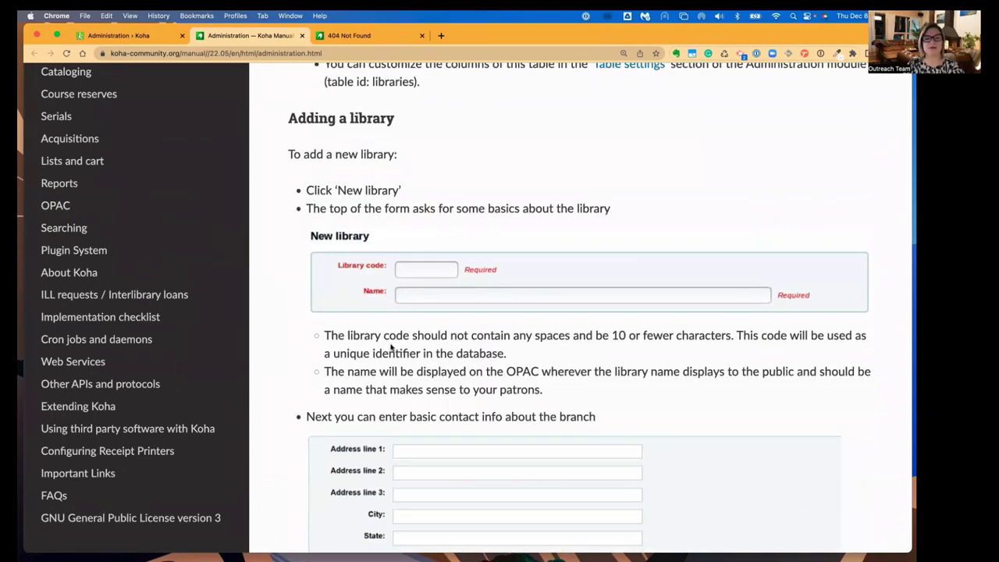
# Switch back to the Koha administration page and close the manual page and the 404 page
pyautogui.click(132, 39)
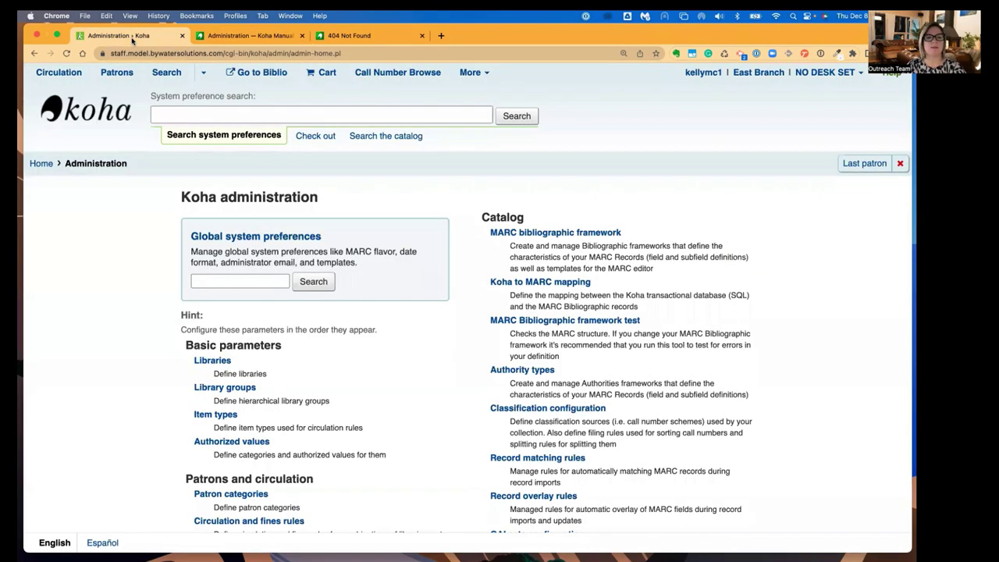
pyautogui.click(302, 35)
pyautogui.click(302, 35)
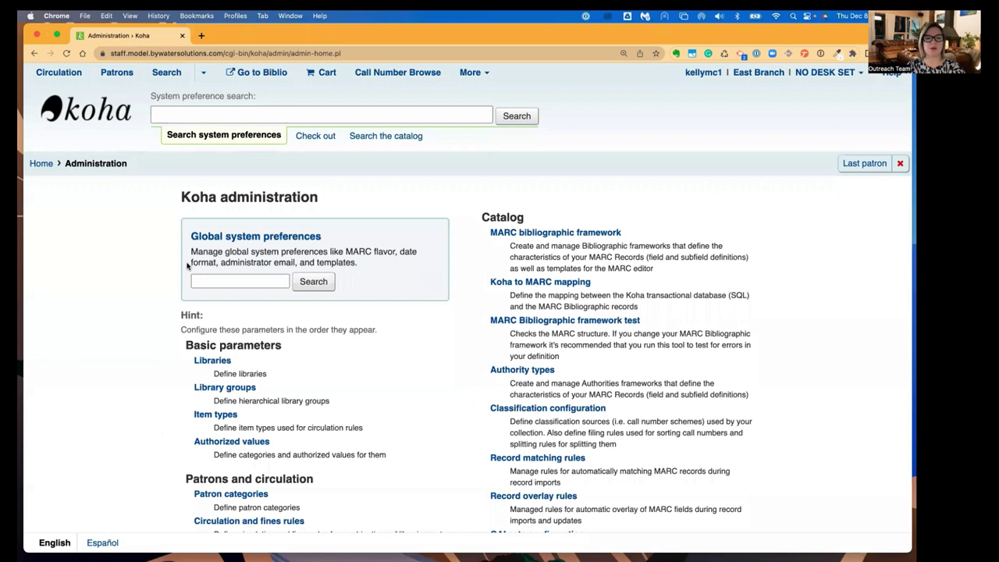
# Highlight the Global system preferences heading and search the system preferences for "lost"
pyautogui.moveTo(191, 235); pyautogui.dragTo(362, 240)
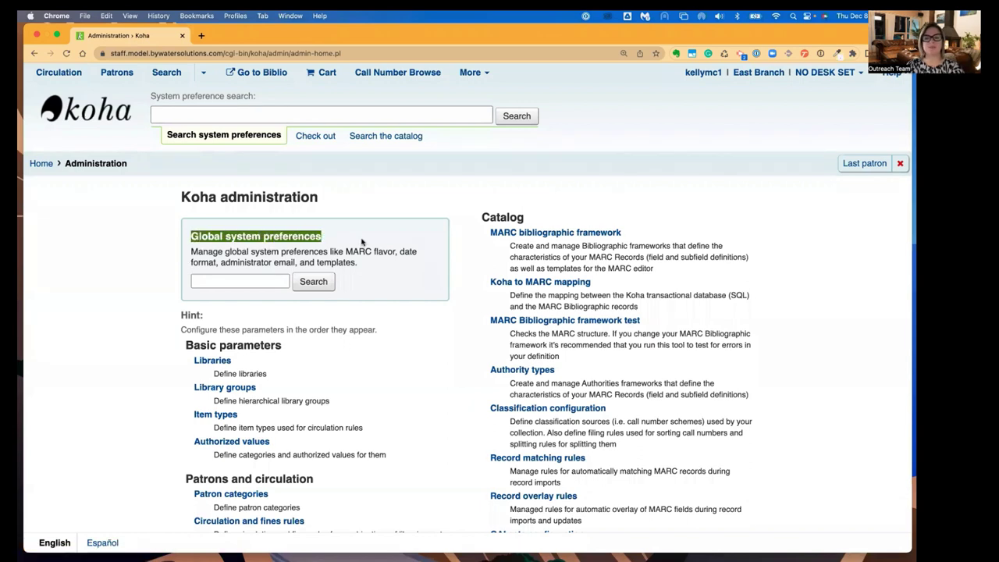
pyautogui.click(259, 282)
pyautogui.write('f')
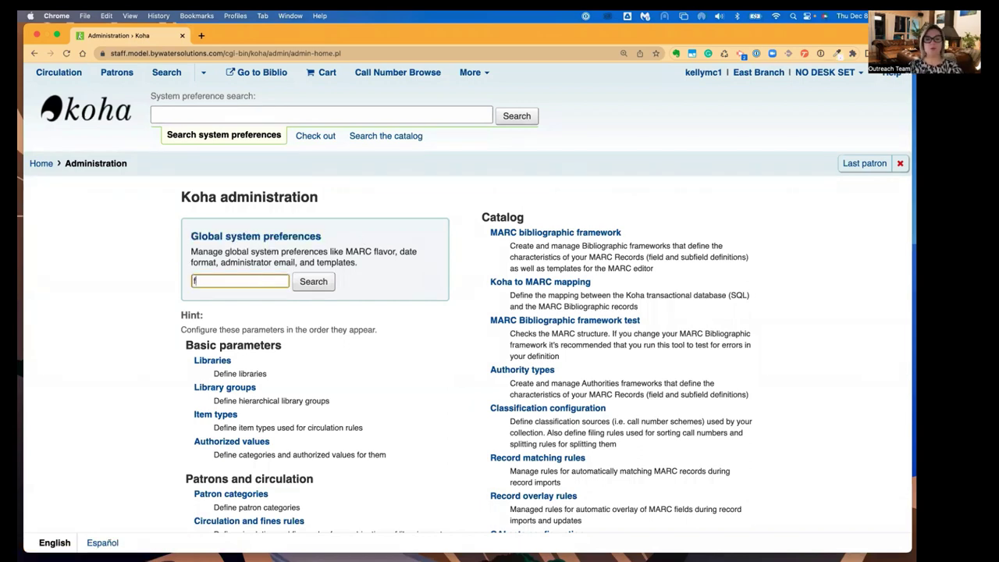
pyautogui.write('lost')
pyautogui.press('Return')
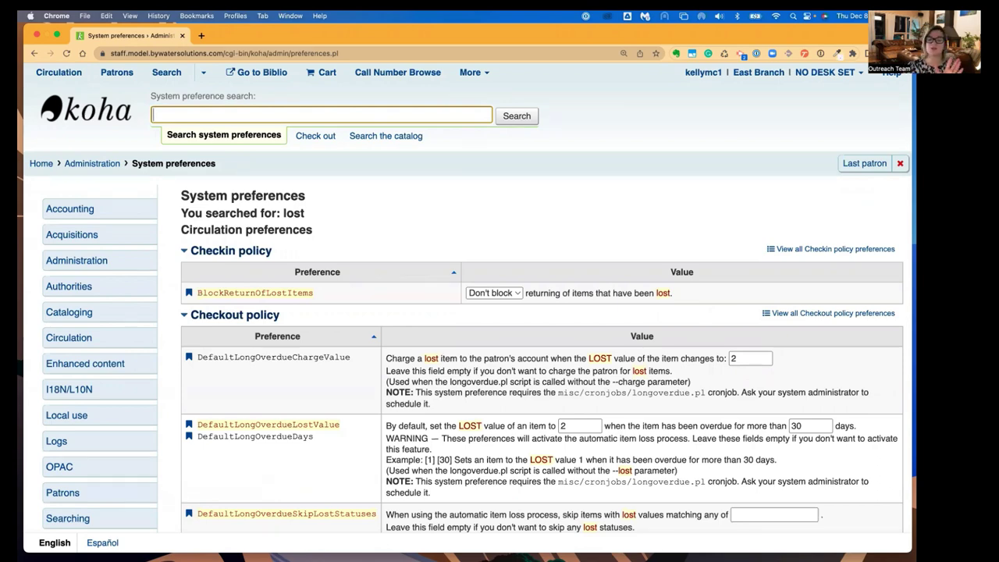
# Look through the preferences matching "lost", from Checkin policy to the OPAC Appearance section, and go back up
pyautogui.scroll(-5, 272, 407)
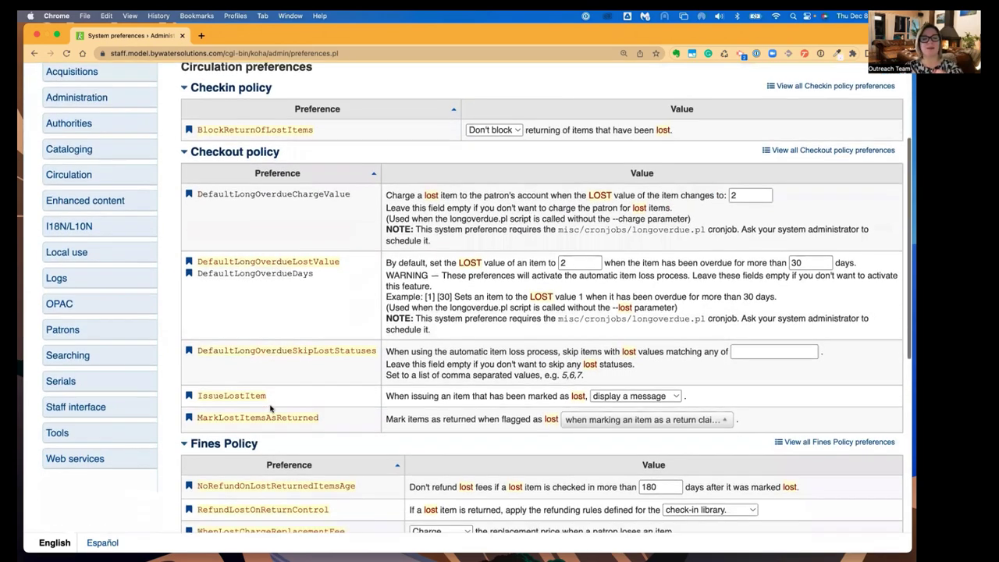
pyautogui.scroll(-6, 272, 407)
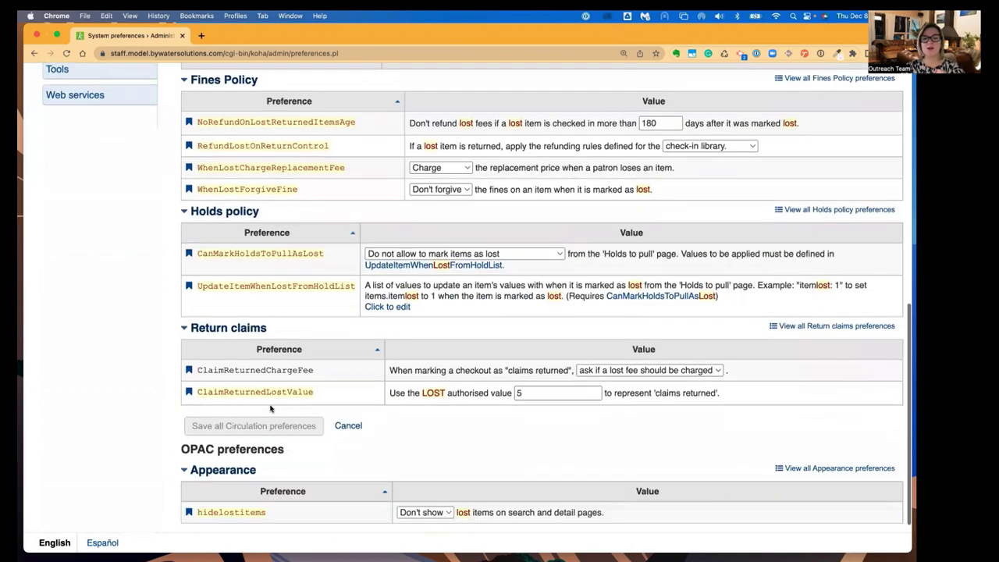
pyautogui.scroll(-1, 271, 407)
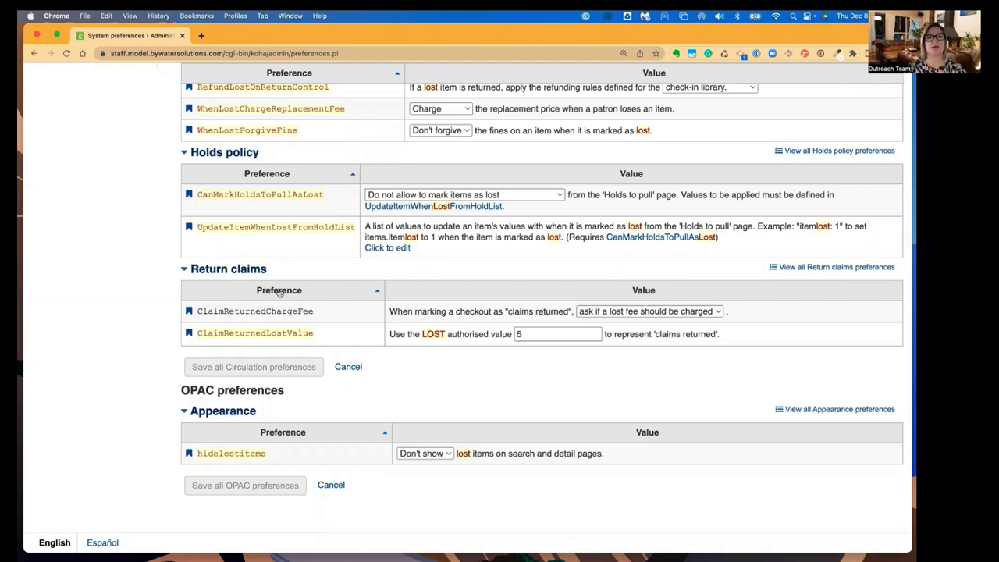
pyautogui.scroll(4, 143, 234)
pyautogui.scroll(8, 143, 234)
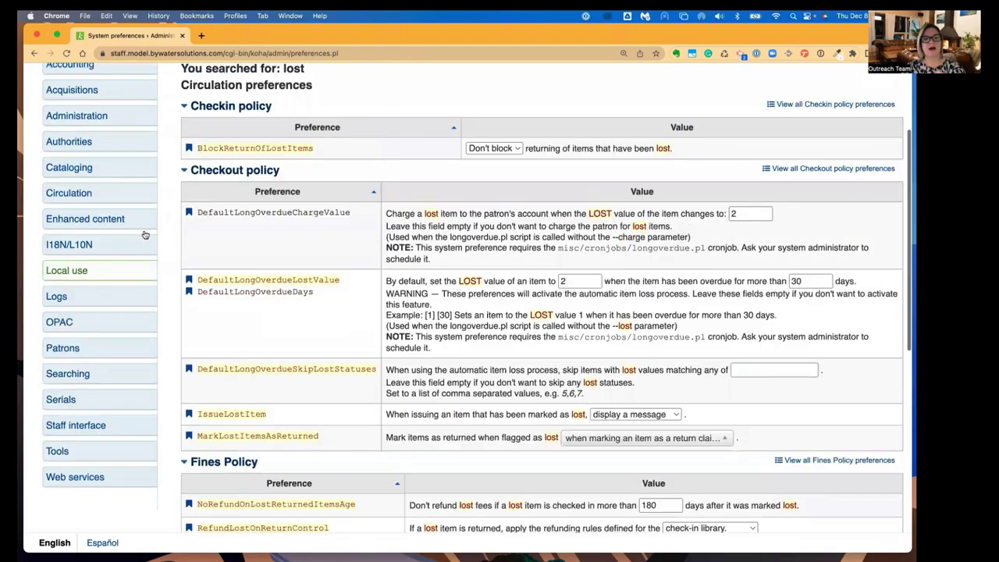
# Return to the Koha administration page and point out the Basic parameters section
pyautogui.click(92, 164)
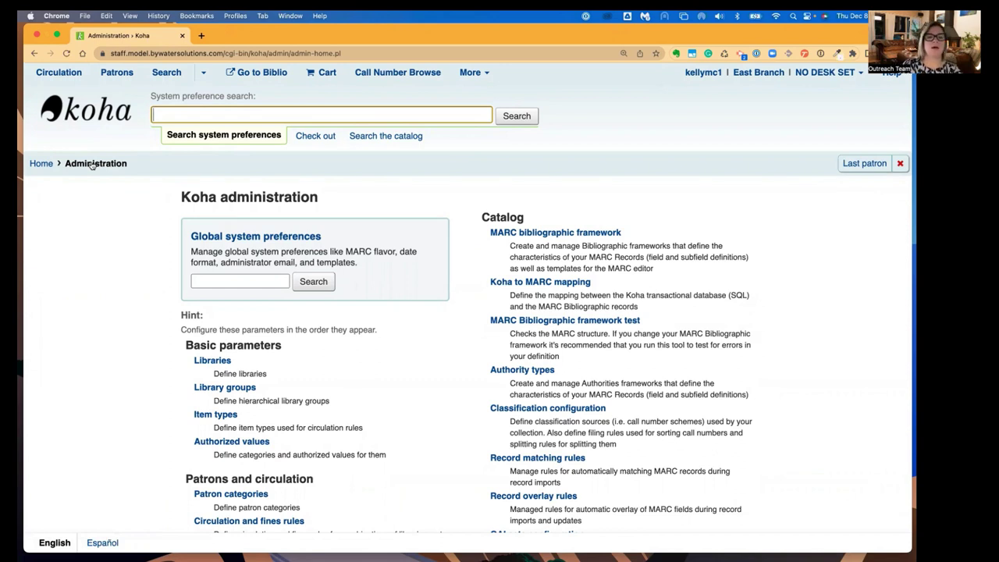
pyautogui.moveTo(181, 350); pyautogui.dragTo(295, 353)
pyautogui.click(299, 358)
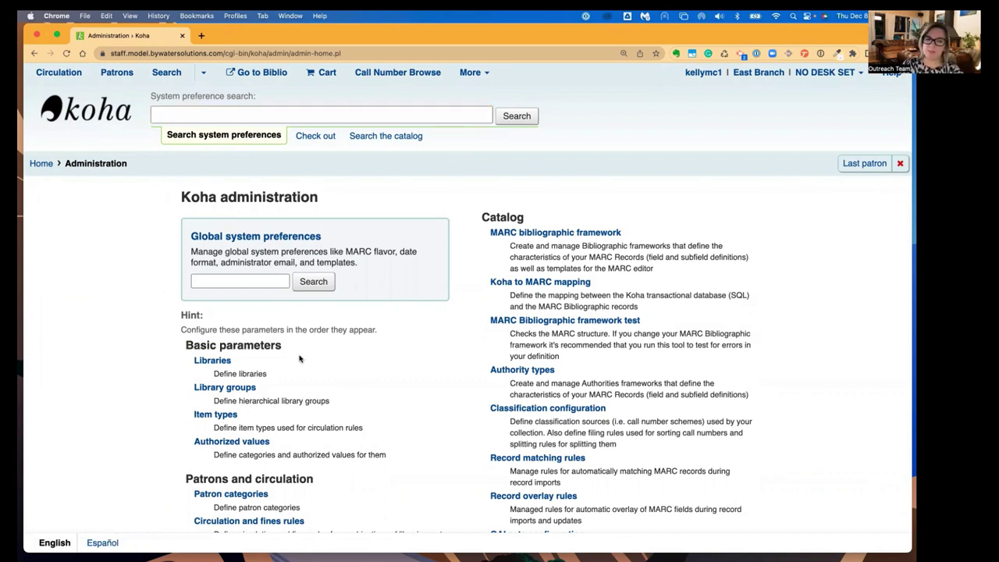
# Open East Branch for editing from the Libraries page, review its fields down to the Public setting, and leave without saving
pyautogui.click(212, 360)
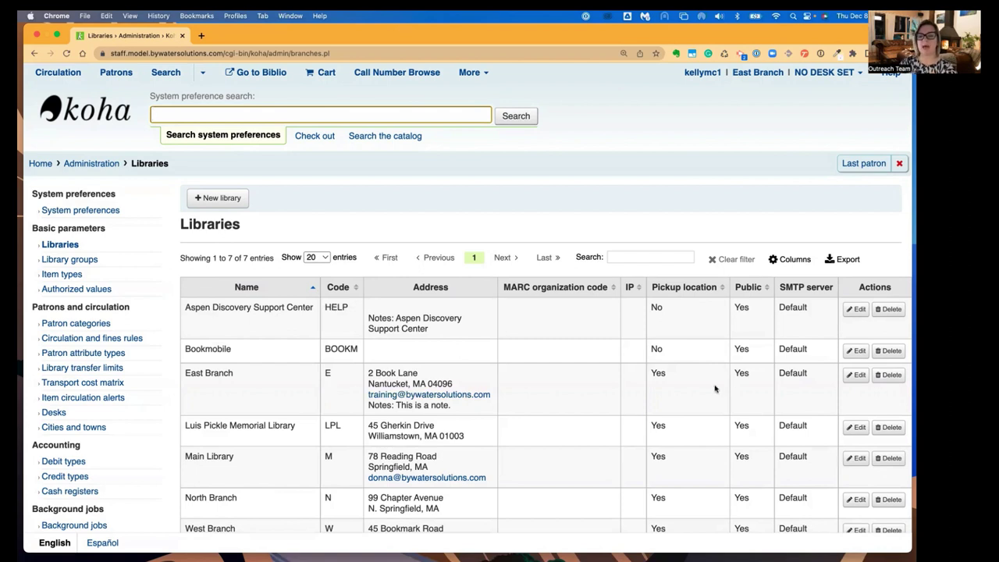
pyautogui.click(858, 378)
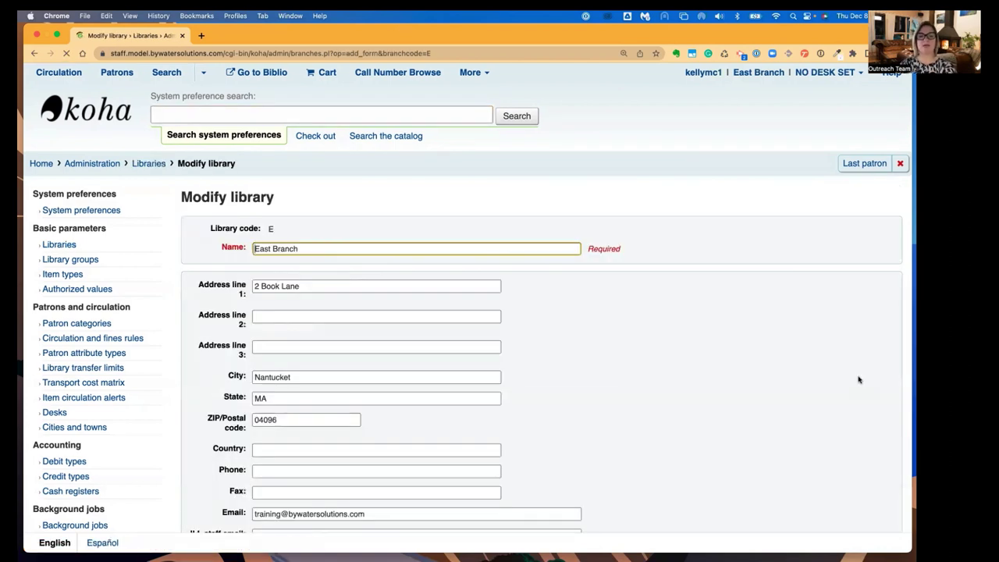
pyautogui.scroll(-3, 797, 371)
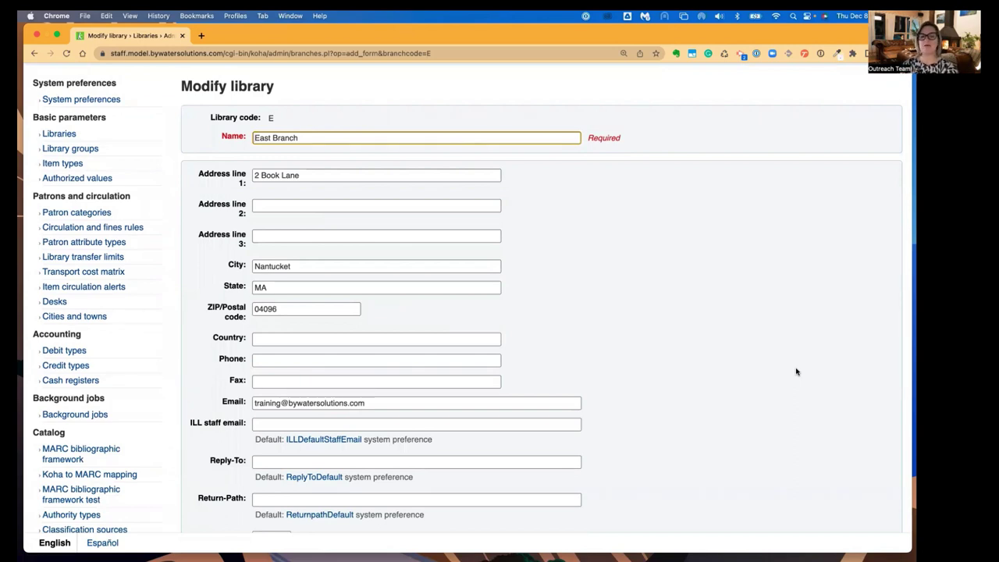
pyautogui.scroll(-3, 789, 374)
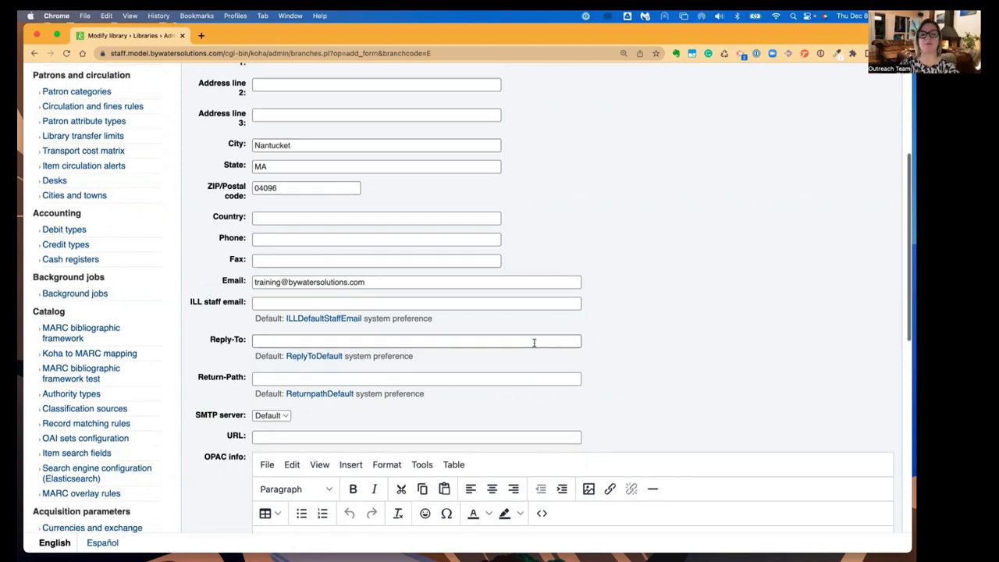
pyautogui.scroll(-6, 534, 342)
pyautogui.scroll(-1, 450, 346)
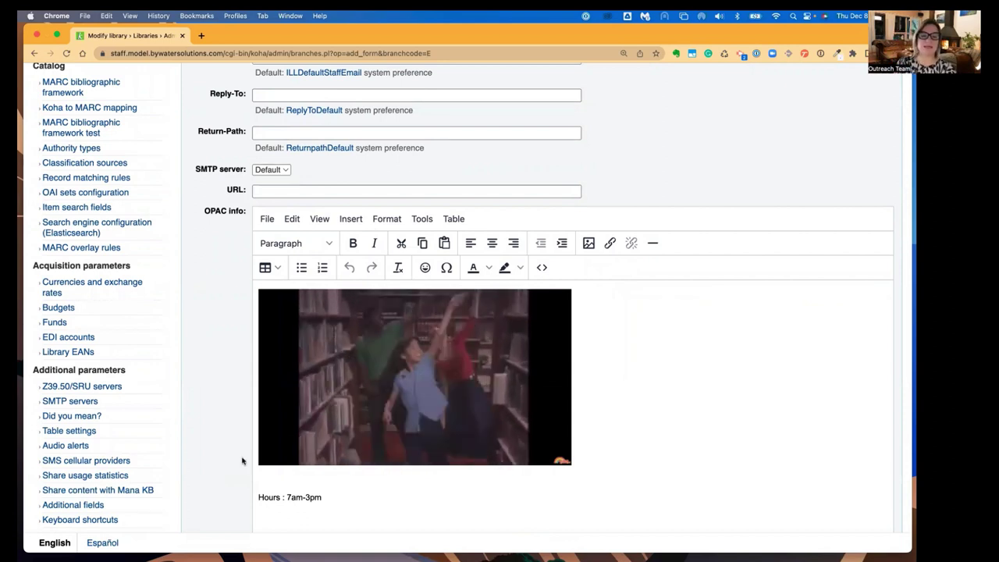
pyautogui.scroll(-1, 286, 484)
pyautogui.scroll(-5, 366, 487)
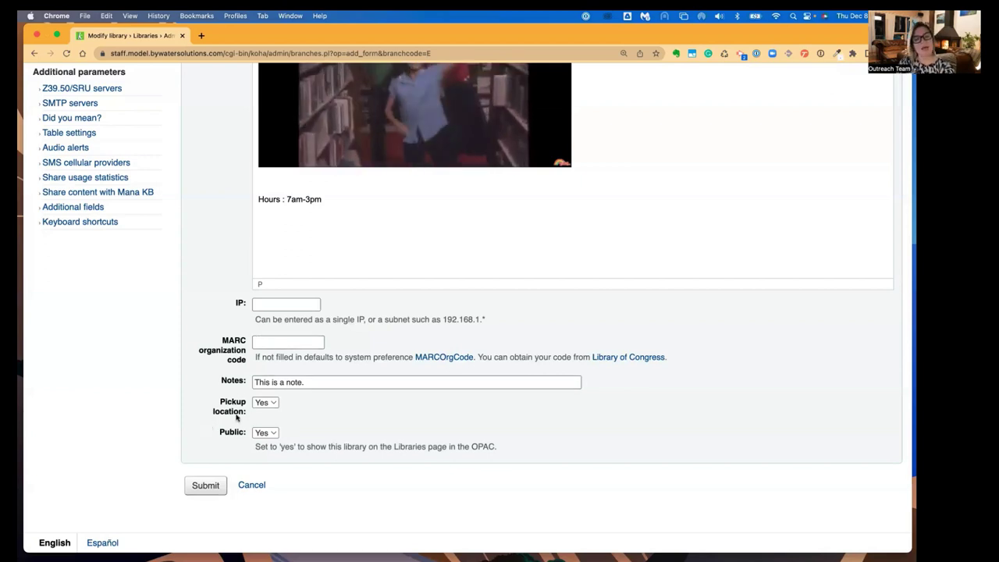
pyautogui.click(257, 487)
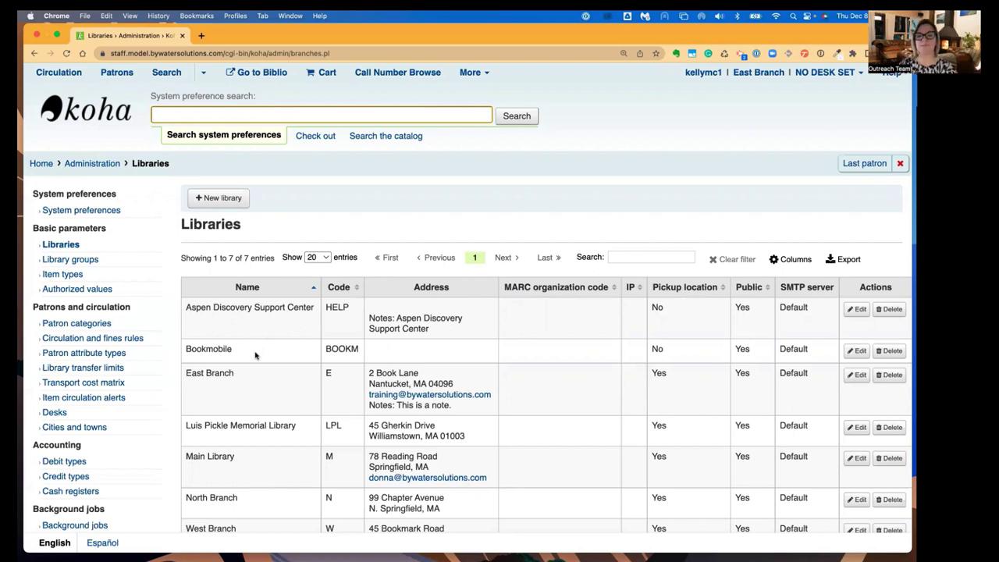
# Highlight Bookmobile in the libraries table and open the Library groups page
pyautogui.scroll(-3, 256, 355)
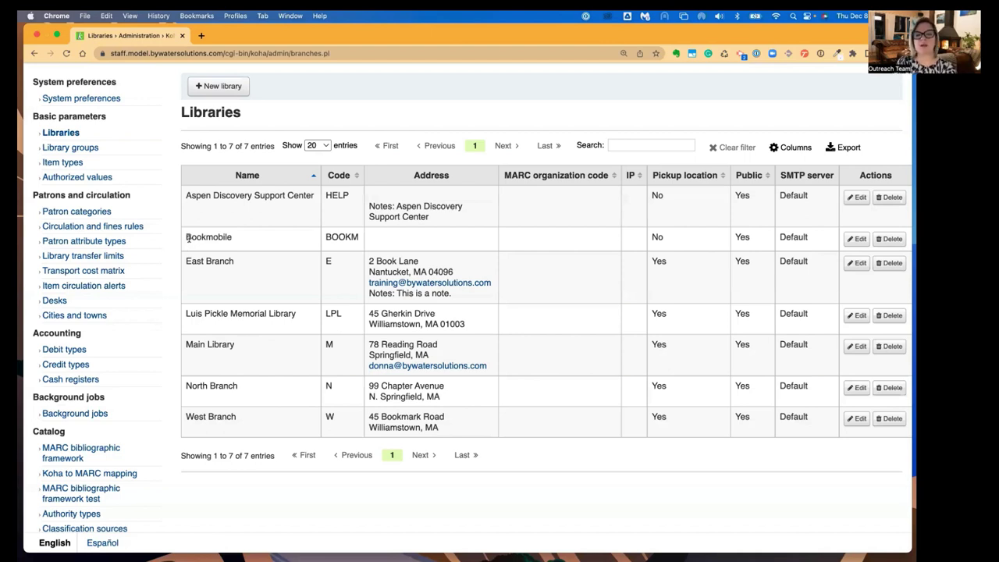
pyautogui.moveTo(187, 237); pyautogui.dragTo(246, 239)
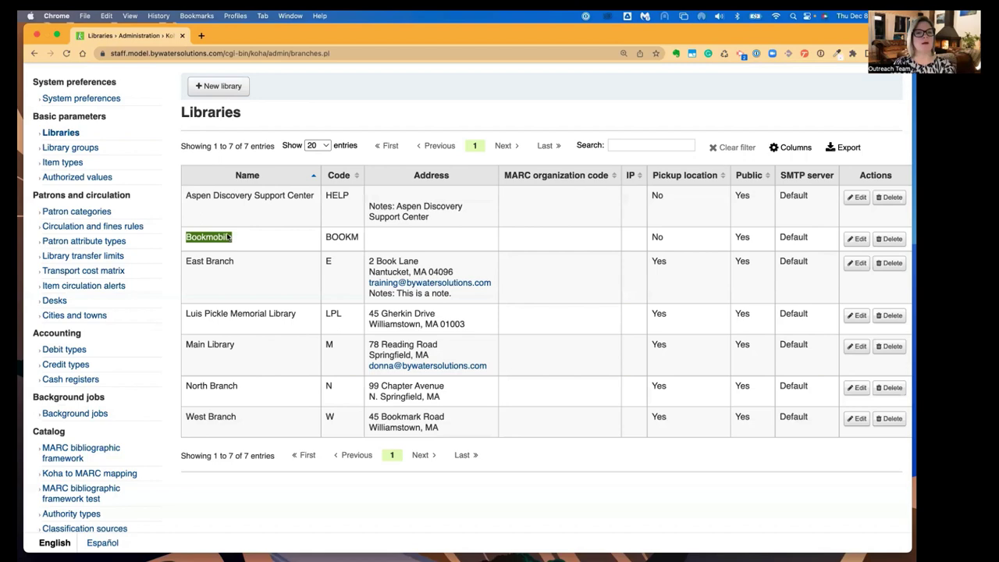
pyautogui.click(71, 148)
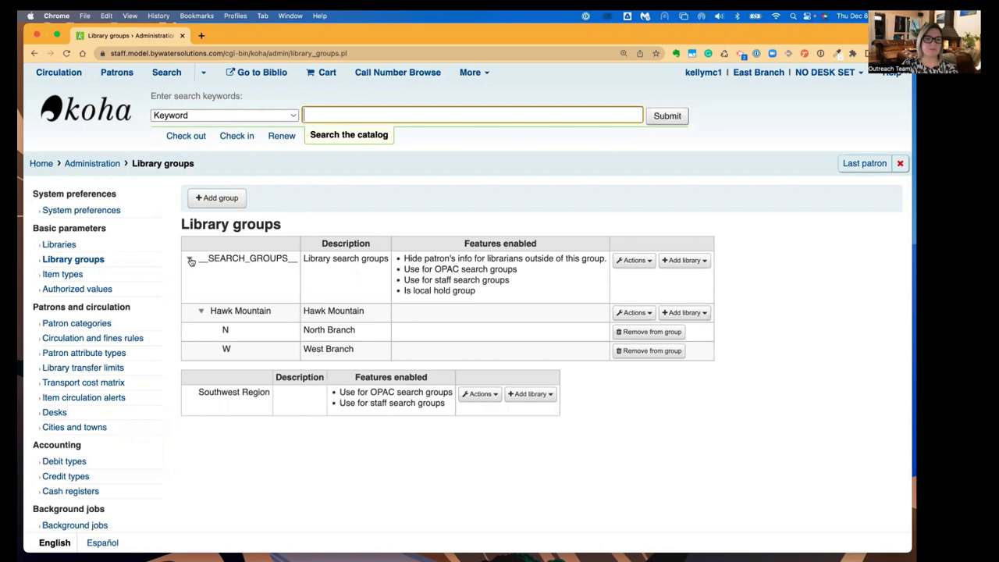
# Open the Item types page and look through the item type table, including its charge, library limitation and action columns
pyautogui.click(67, 275)
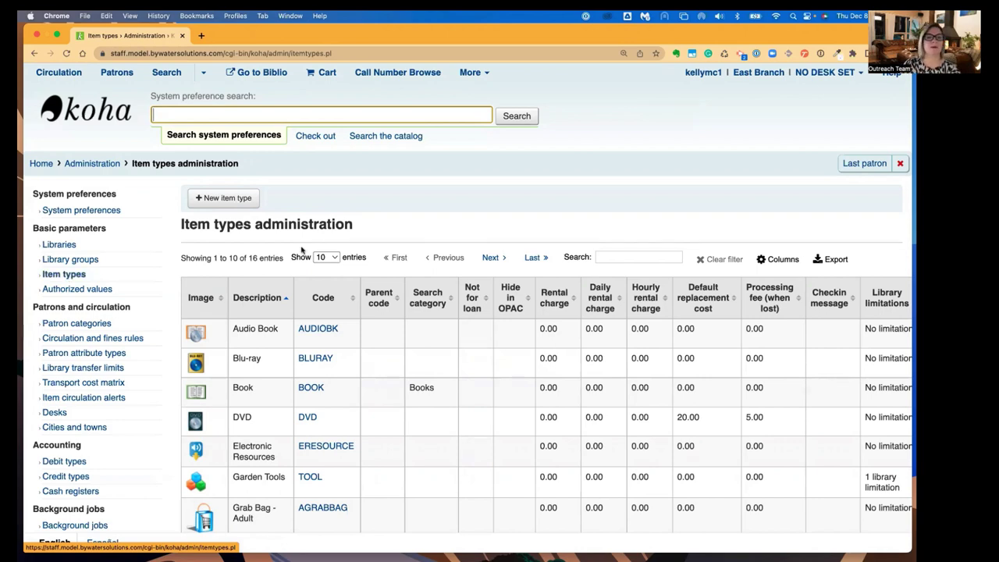
pyautogui.hscroll(5, 644, 182)
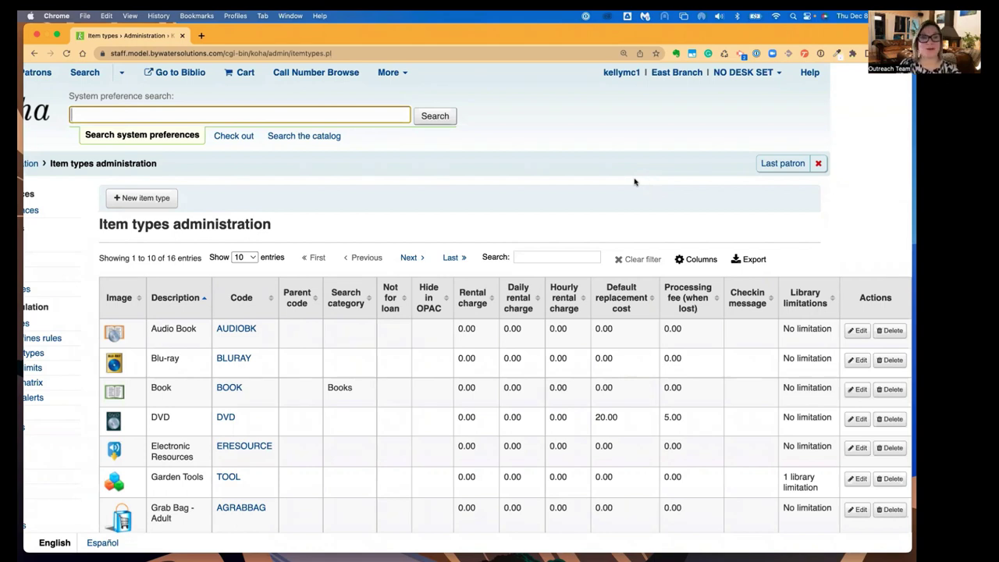
pyautogui.scroll(-3, 223, 361)
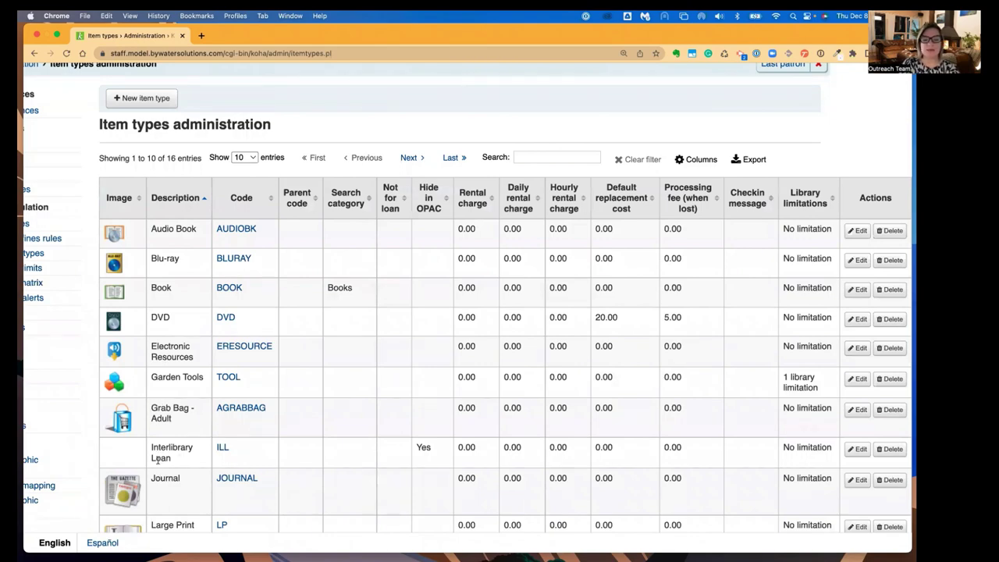
pyautogui.scroll(-3, 181, 460)
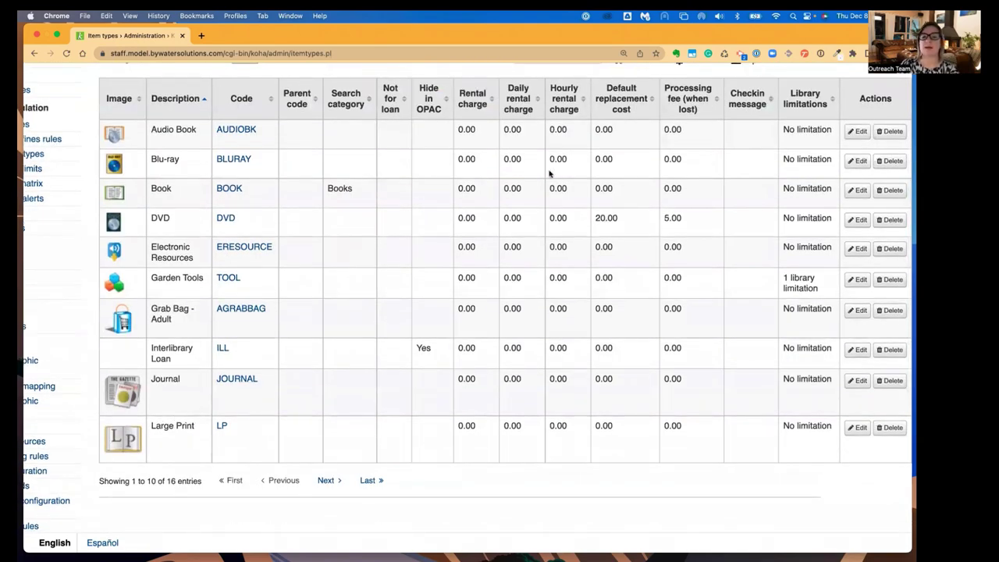
# Open the DVD item type for editing and highlight its Description label
pyautogui.click(857, 220)
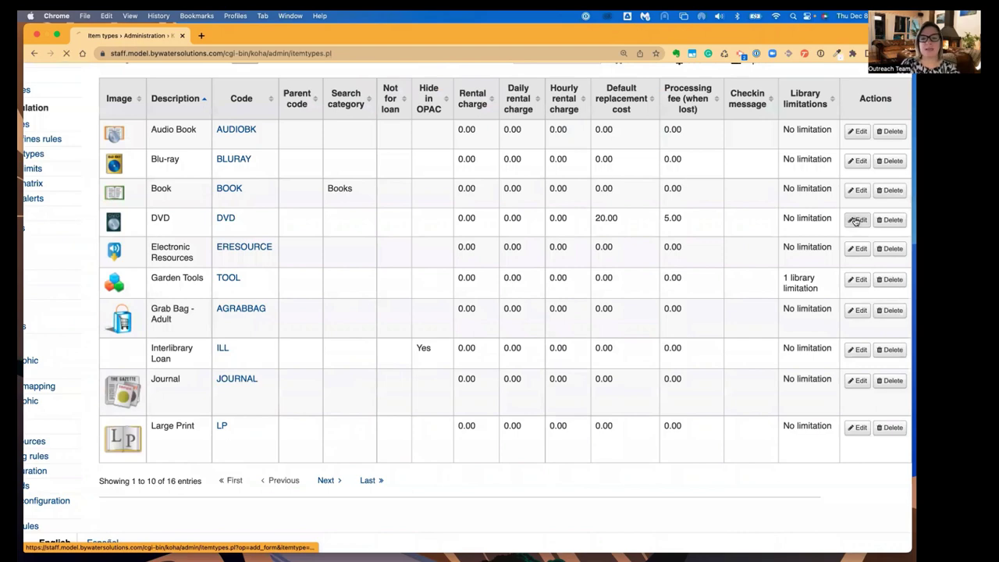
pyautogui.scroll(-2, 182, 328)
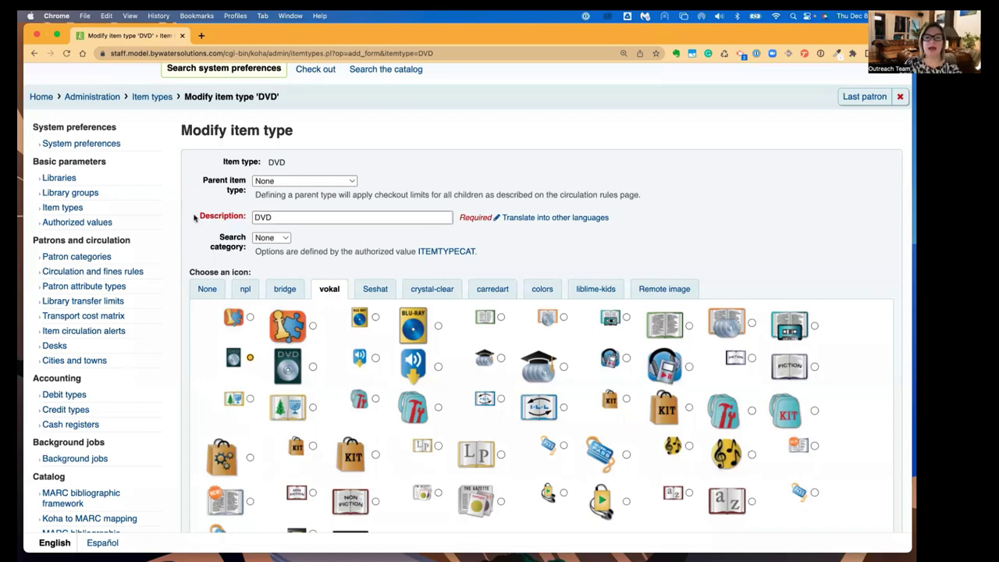
pyautogui.moveTo(194, 218); pyautogui.dragTo(249, 218)
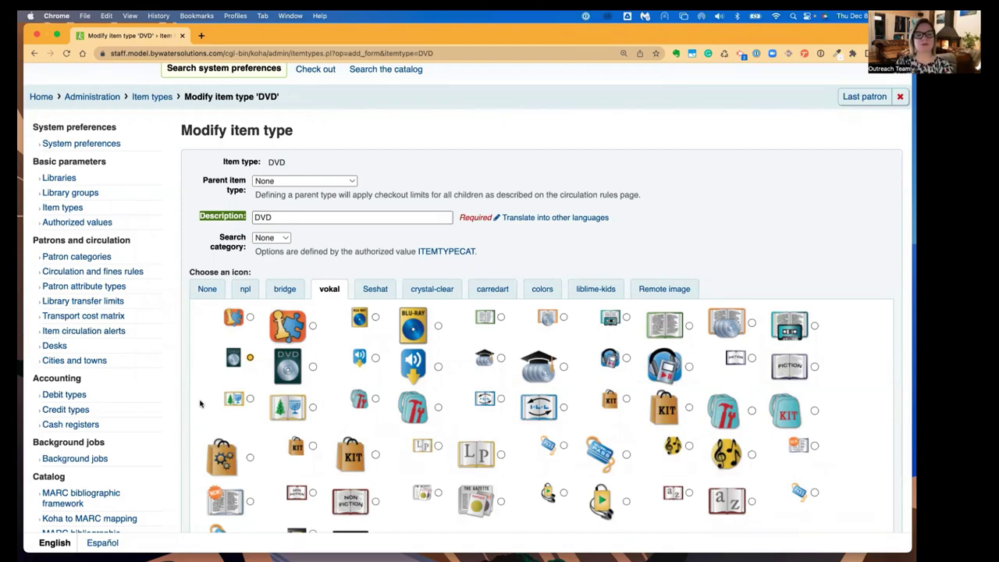
# Review the DVD item type's loan and charge settings, highlighting Default replacement cost, and continue to Library limitation
pyautogui.scroll(-5, 200, 401)
pyautogui.scroll(-1, 201, 402)
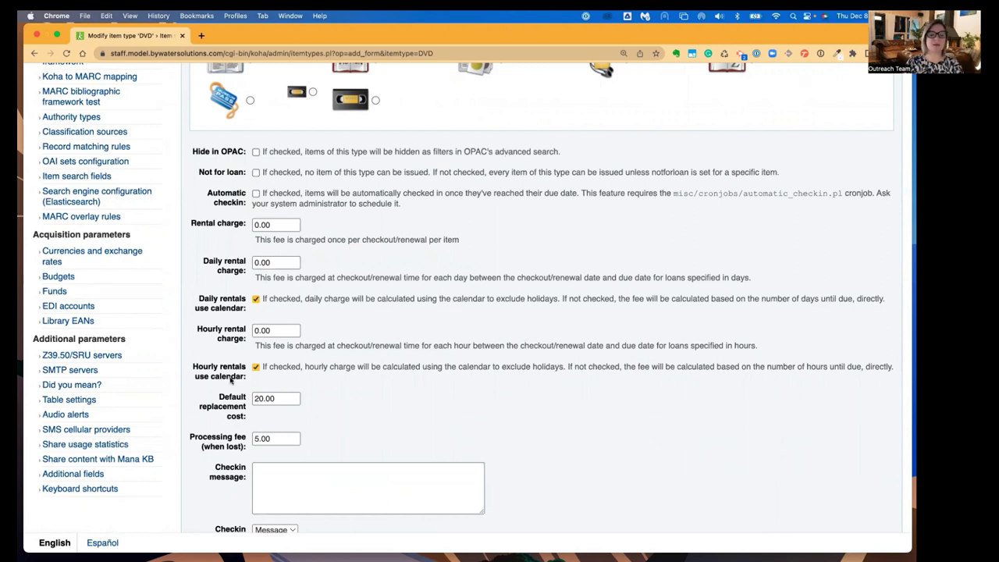
pyautogui.moveTo(223, 395); pyautogui.dragTo(239, 426)
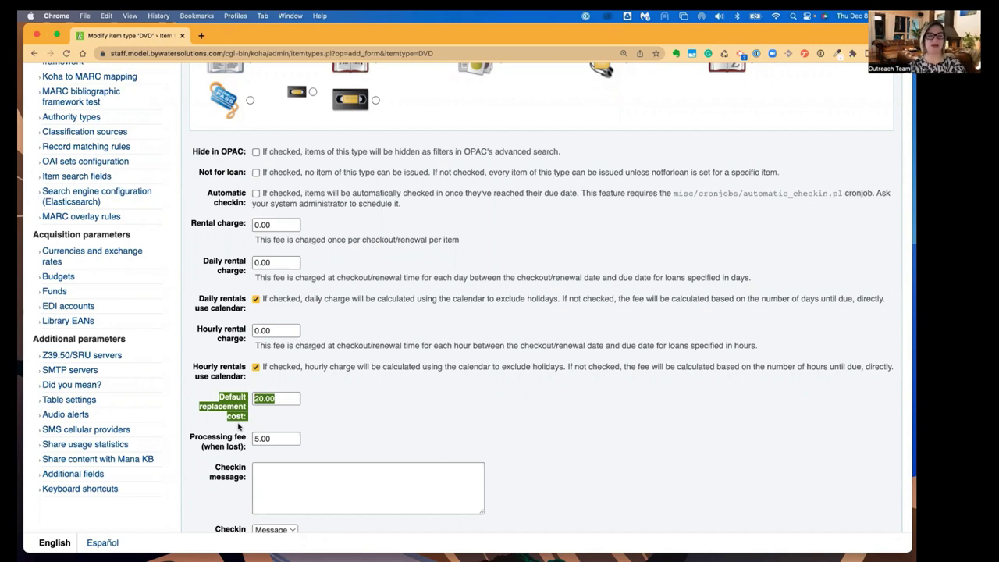
pyautogui.scroll(-3, 239, 425)
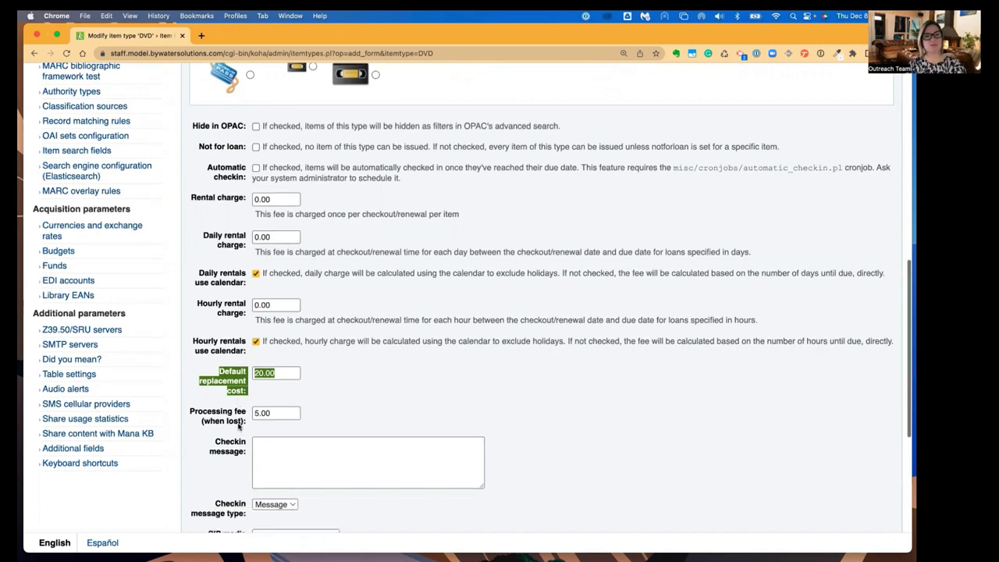
pyautogui.scroll(-2, 261, 425)
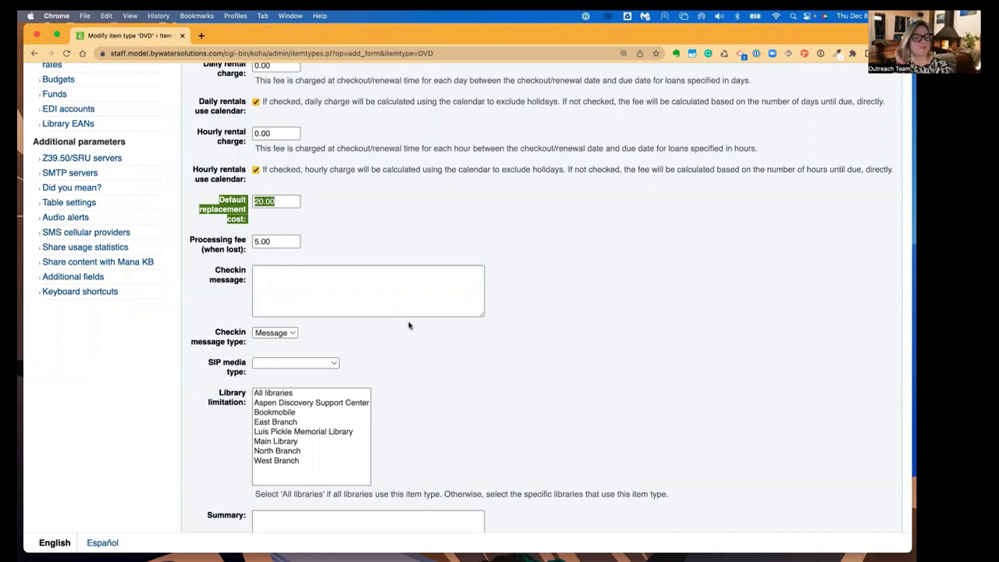
# Select East Branch as the DVD item type's library limitation and cancel the edit without saving
pyautogui.scroll(-5, 370, 406)
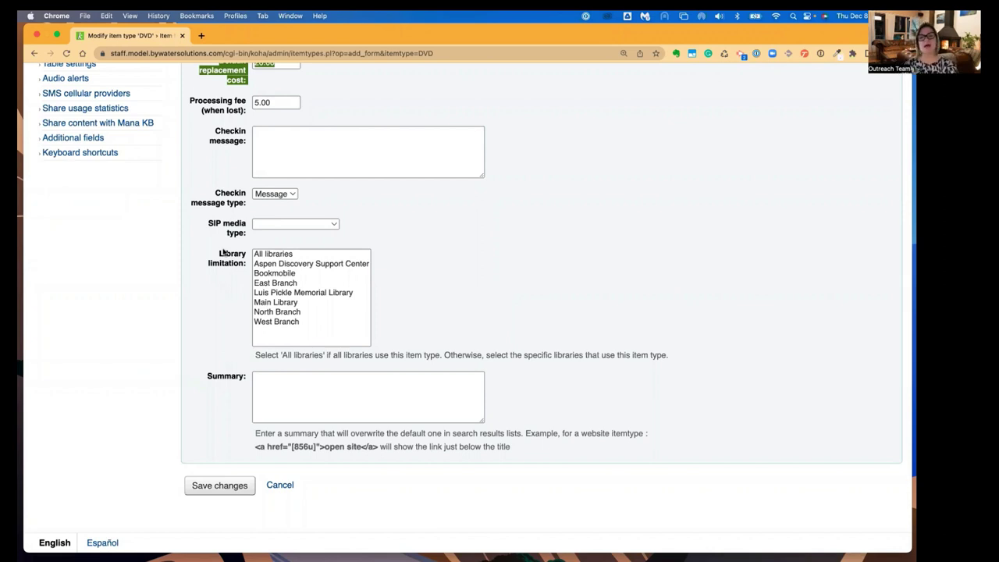
pyautogui.click(273, 283)
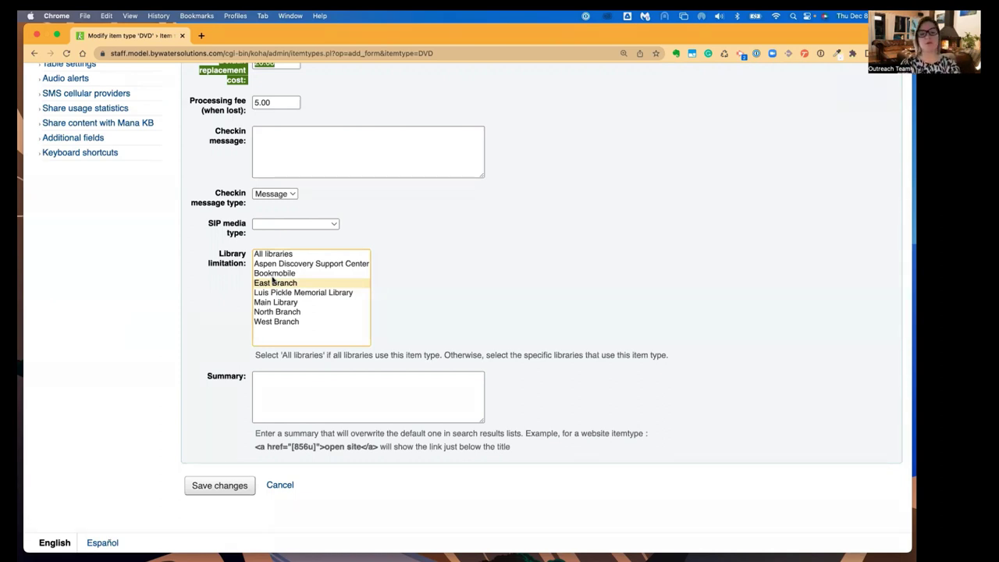
pyautogui.click(279, 485)
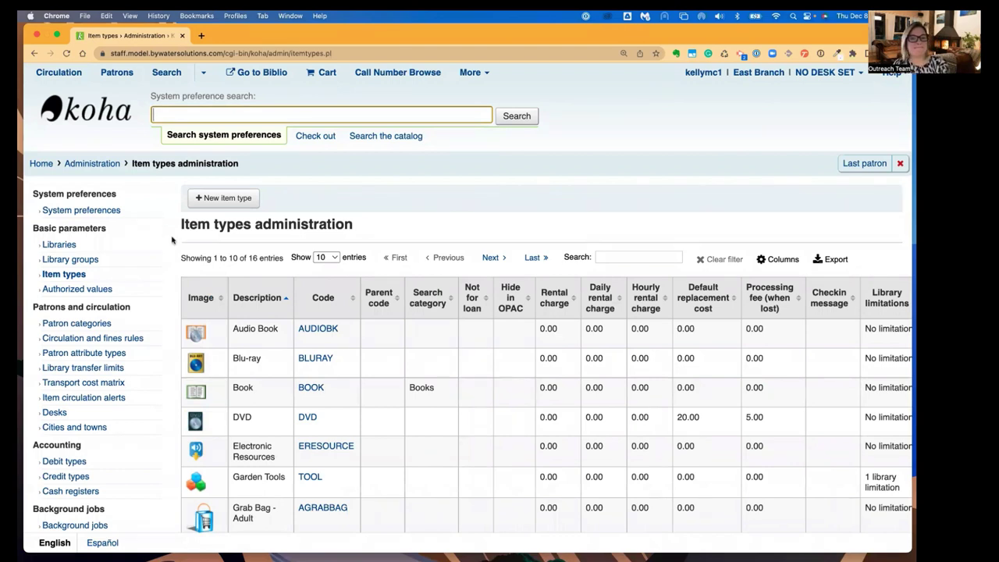
# Open the Authorized values page and view the values of the CCODE category
pyautogui.click(72, 291)
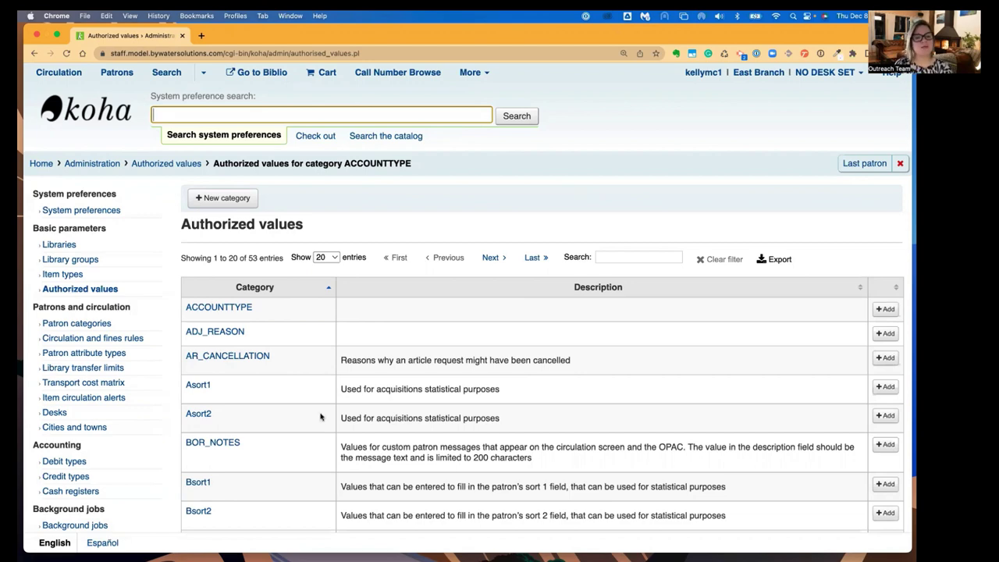
pyautogui.scroll(-3, 304, 410)
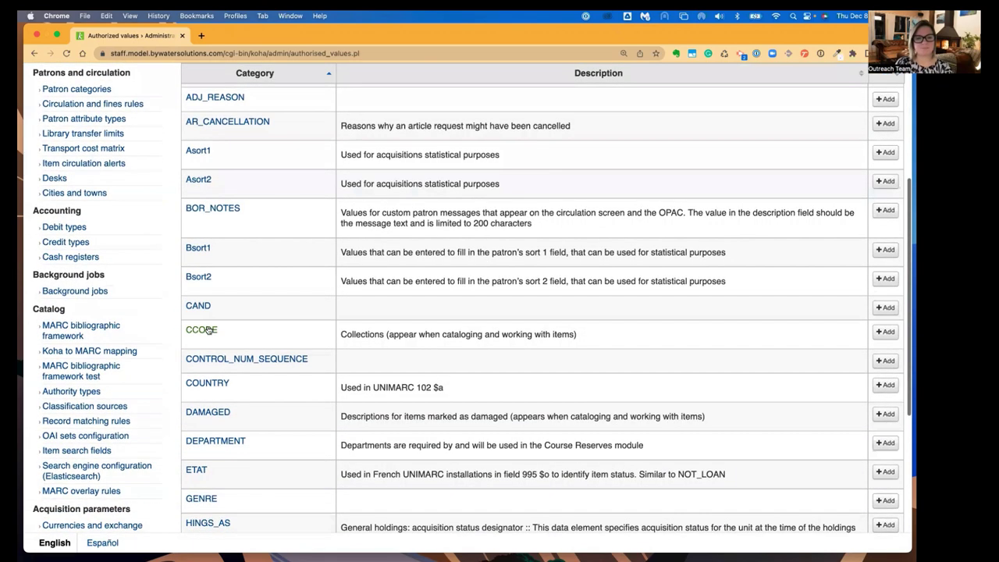
pyautogui.click(201, 330)
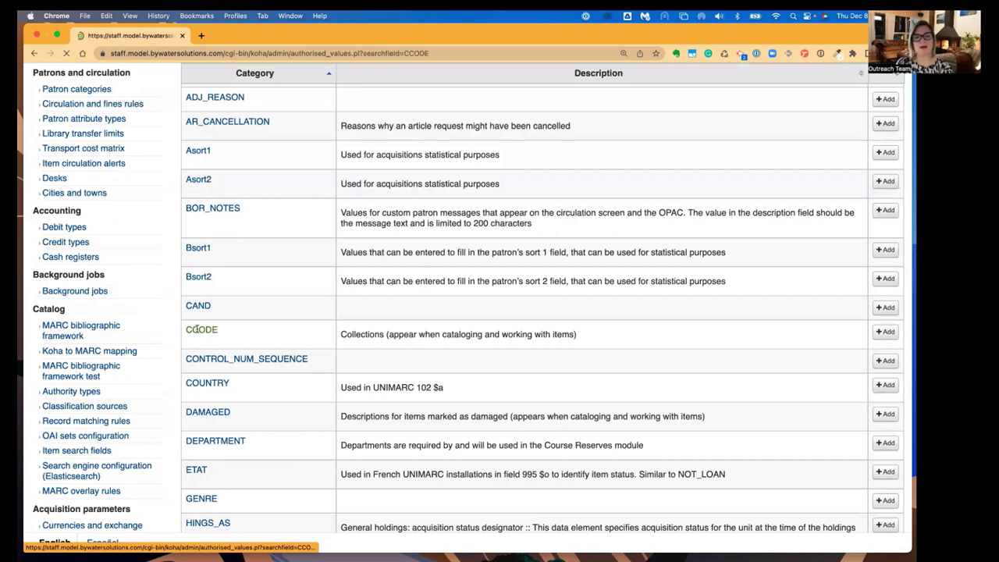
pyautogui.scroll(-1, 236, 353)
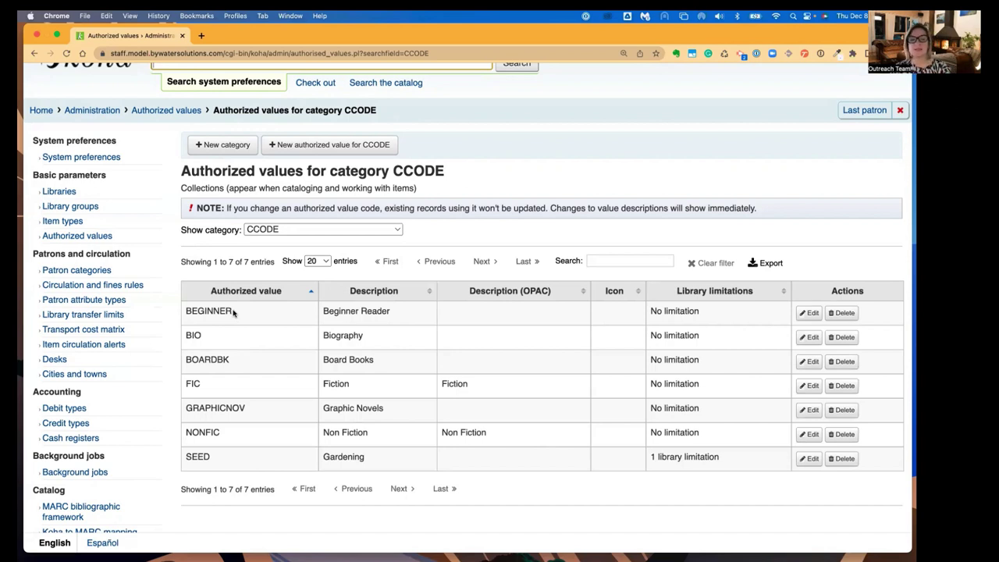
# Open the BEGINNER value of CCODE for editing, review its description, library limitations and icon options, and cancel
pyautogui.click(811, 313)
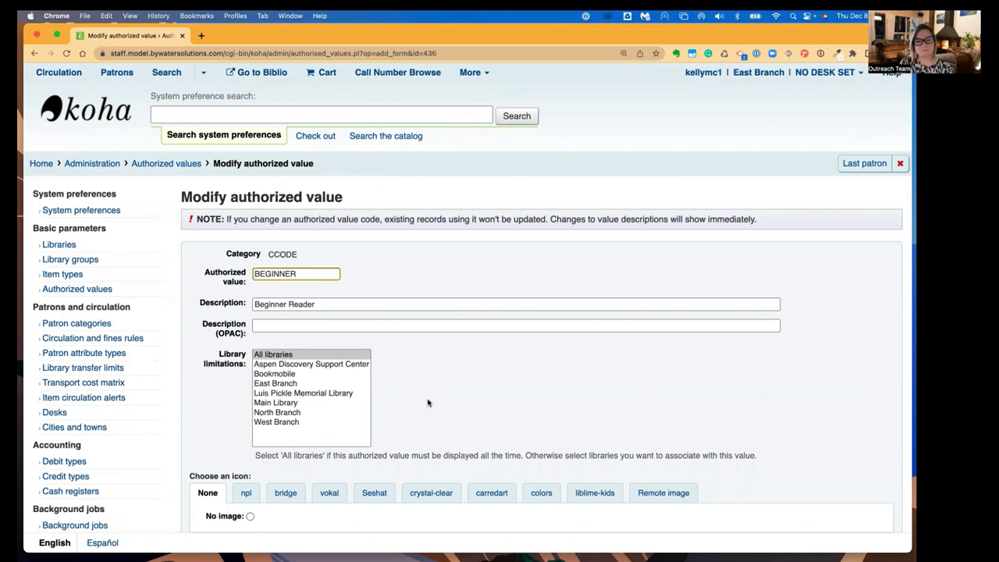
pyautogui.scroll(-3, 265, 383)
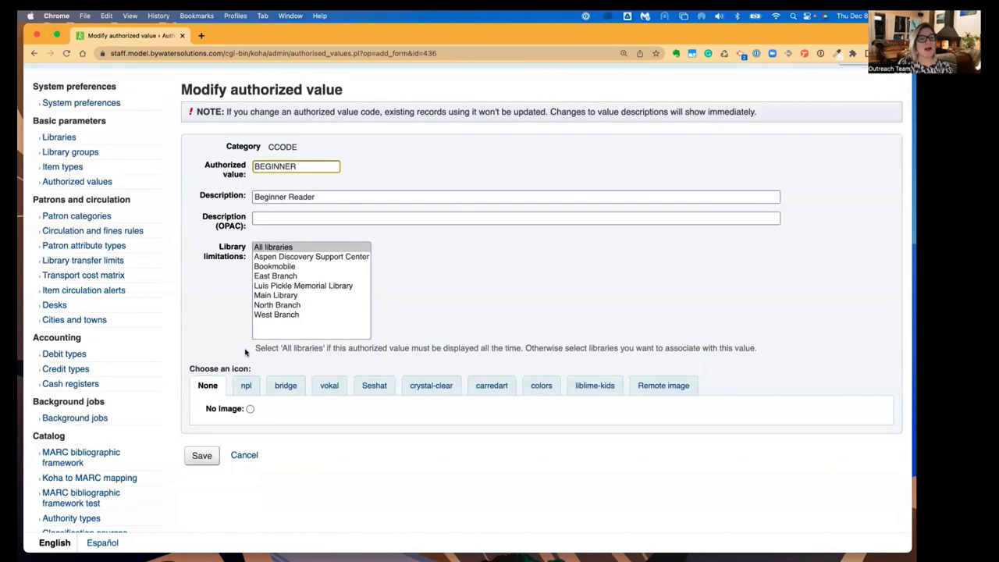
pyautogui.click(239, 457)
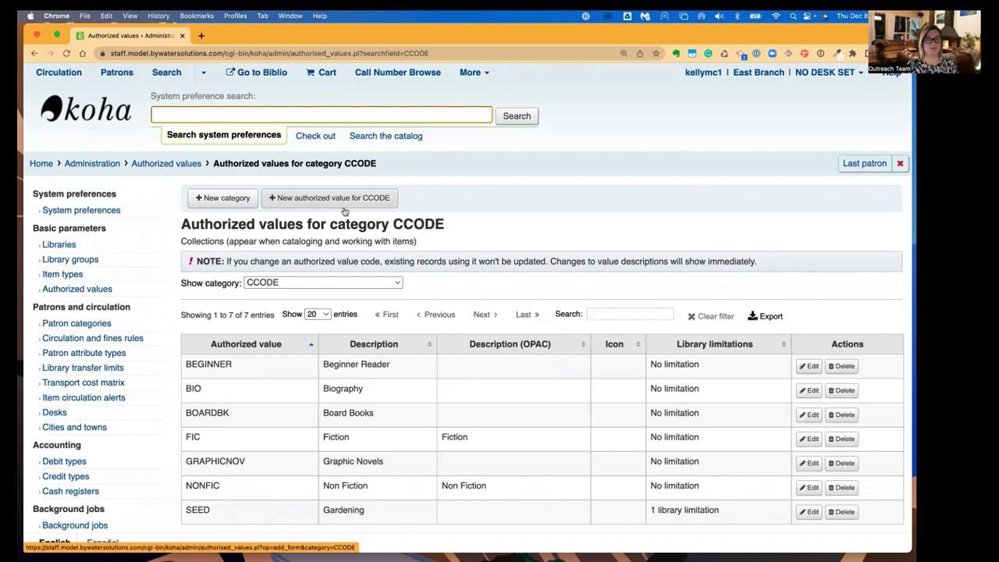
# Return to the authorized value categories, show the next page of the list and look through its entries
pyautogui.click(176, 166)
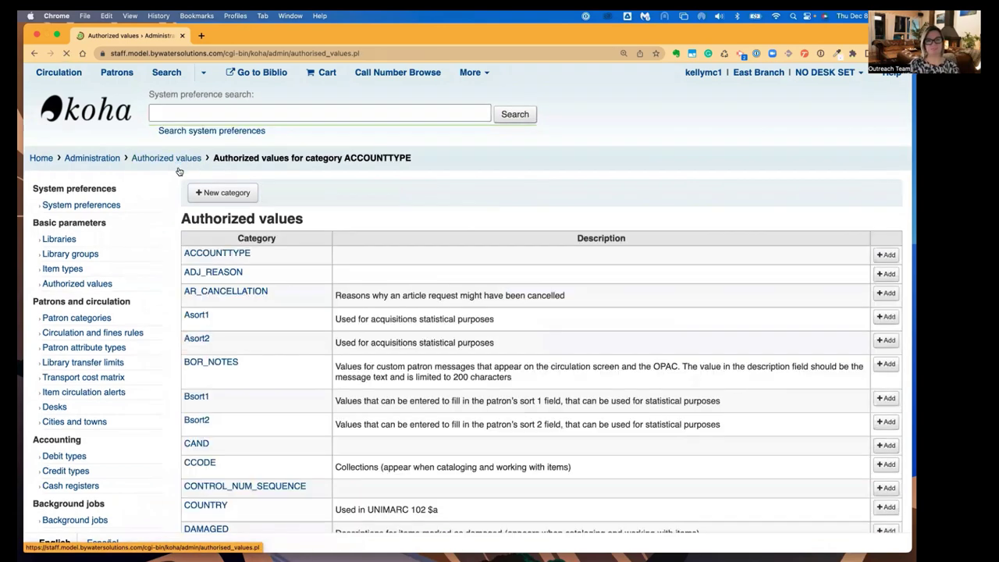
pyautogui.scroll(-2, 318, 394)
pyautogui.scroll(-10, 317, 394)
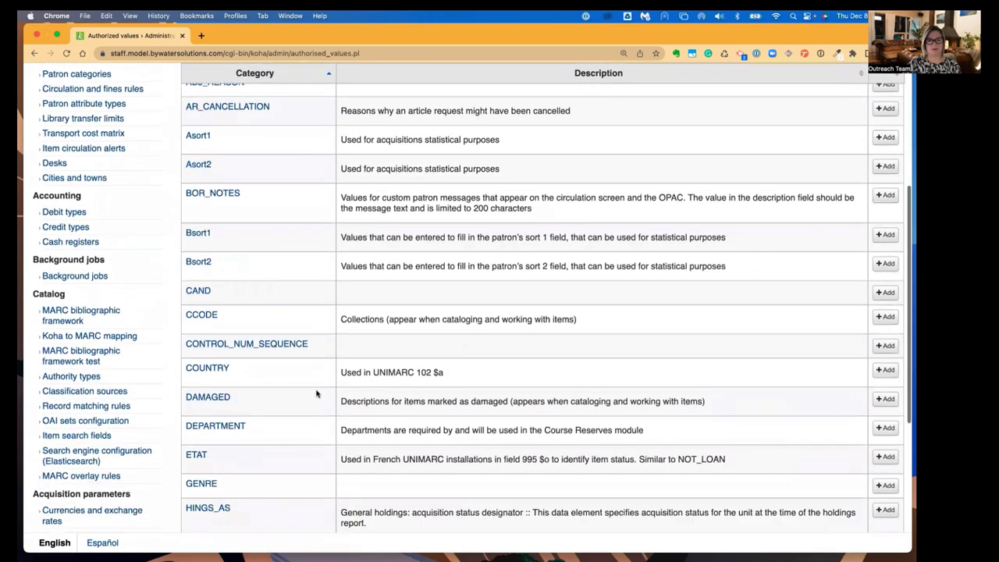
pyautogui.click(407, 420)
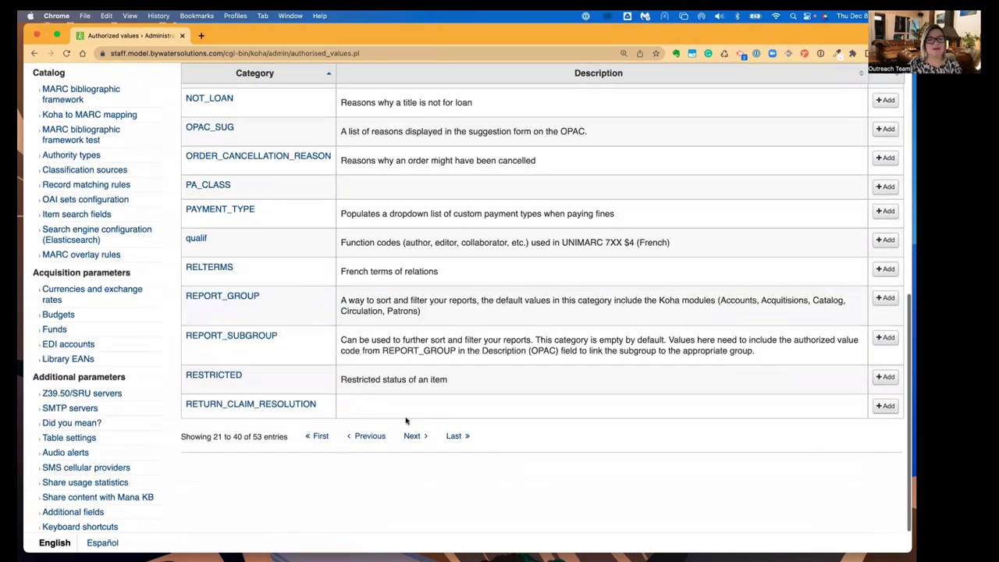
pyautogui.scroll(3, 374, 380)
pyautogui.scroll(4, 374, 380)
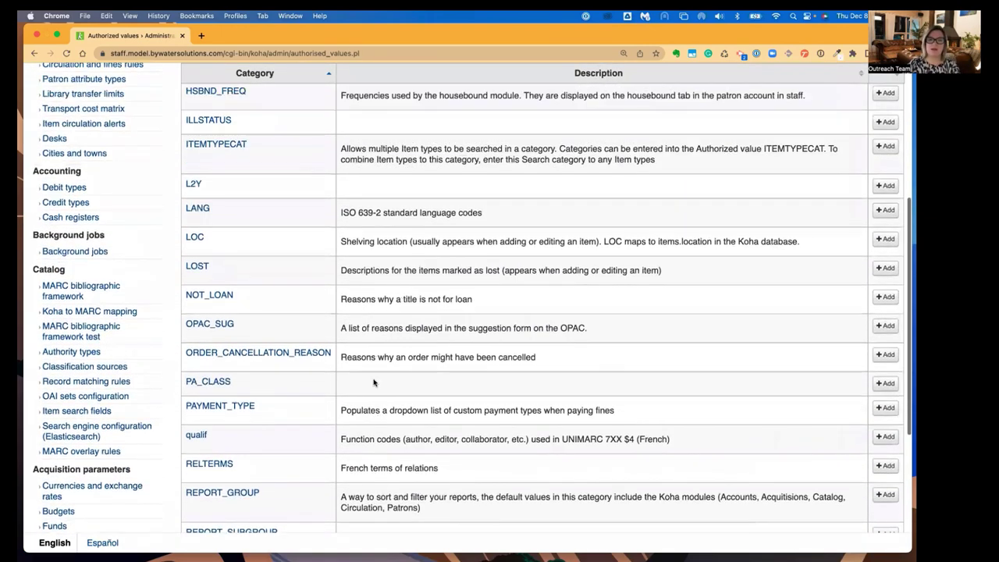
# Open the values of the NOT_LOAN authorized value category and highlight the Staff Collection description
pyautogui.click(216, 360)
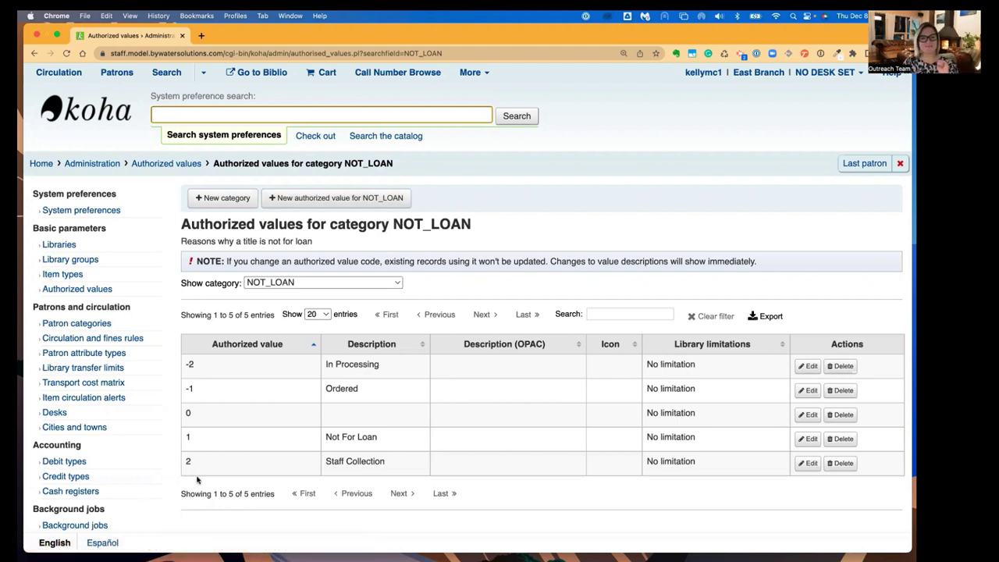
pyautogui.moveTo(327, 462); pyautogui.dragTo(401, 463)
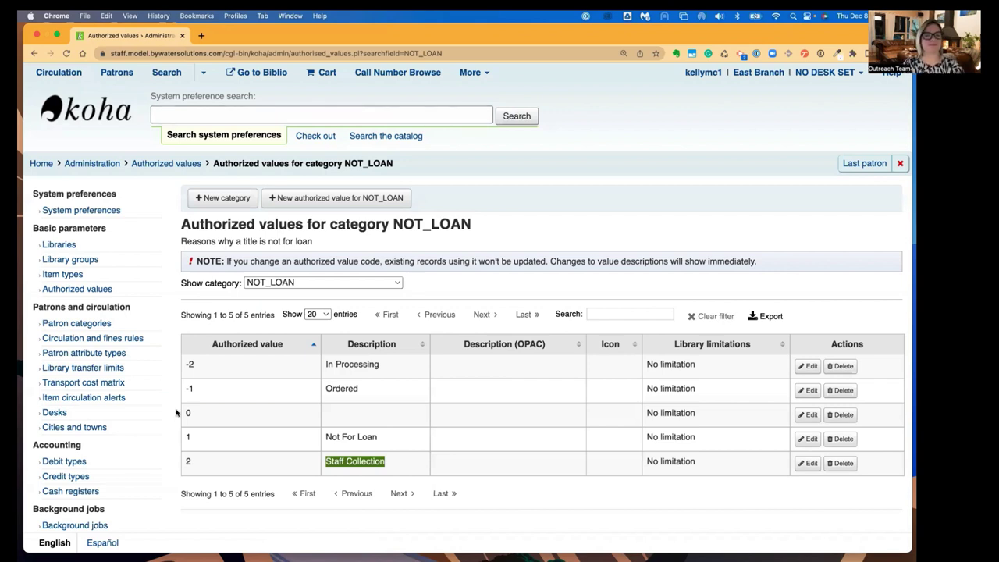
# Open the Patron categories page and look through all rows and columns of the category table
pyautogui.click(81, 325)
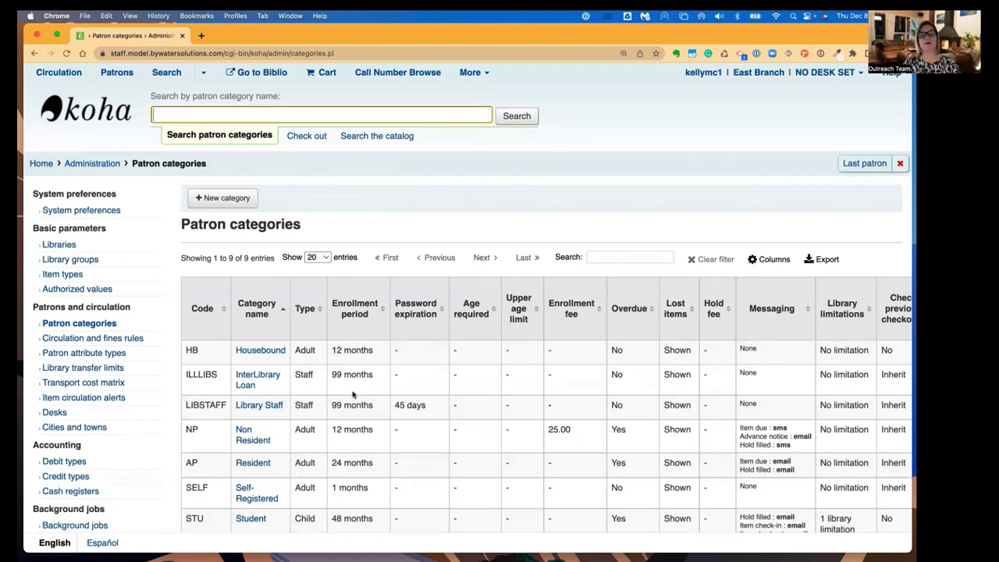
pyautogui.scroll(-2, 309, 443)
pyautogui.scroll(-3, 308, 442)
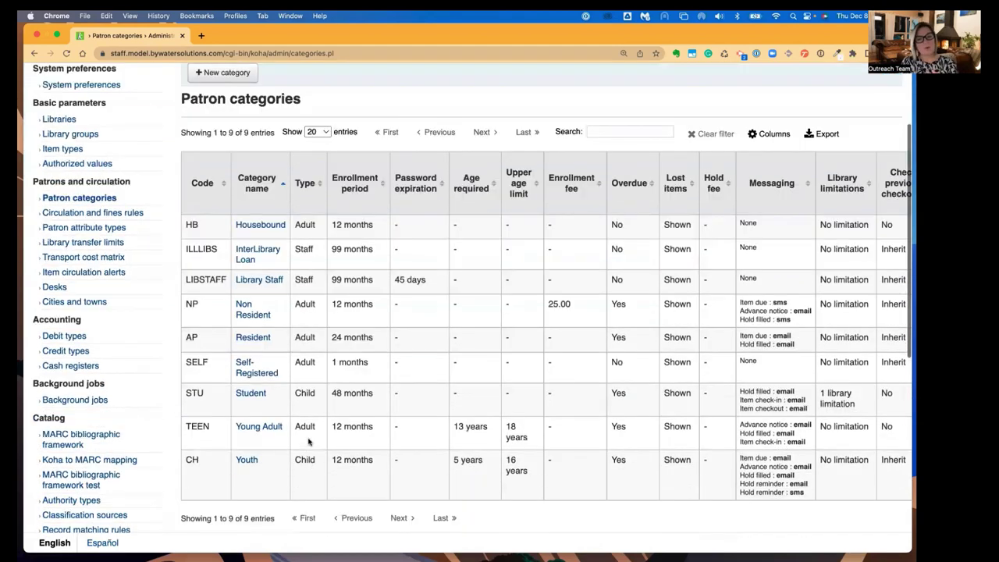
pyautogui.hscroll(2, 312, 422)
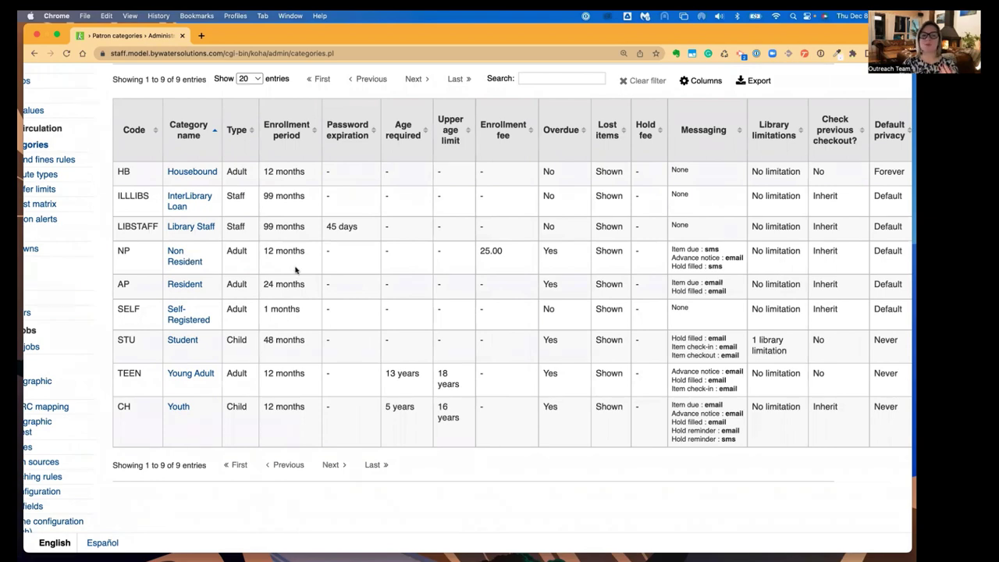
pyautogui.hscroll(3, 296, 270)
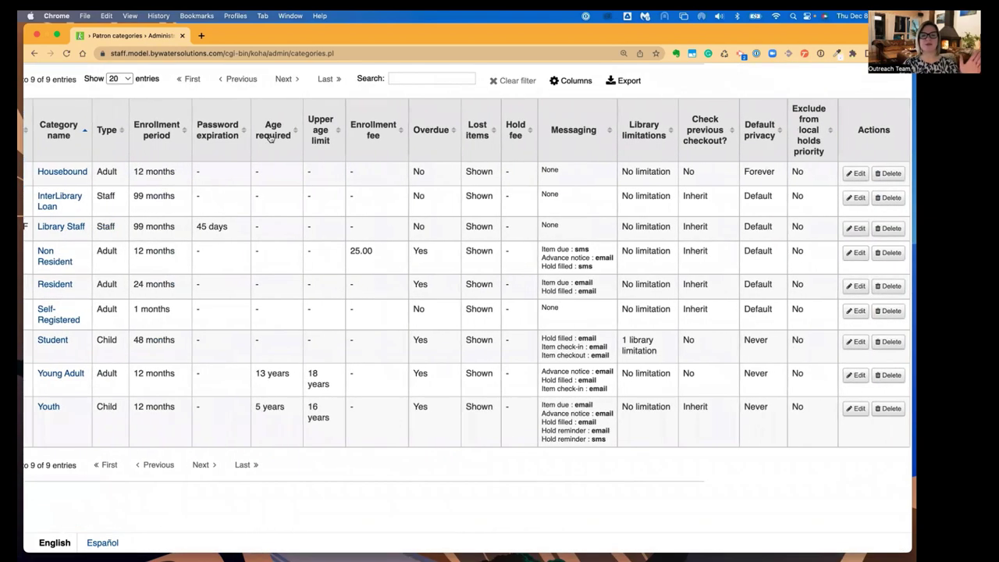
# Open the Non Resident patron category for editing and review its description, enrollment period, password expiration, age limits and enrollment fee
pyautogui.click(857, 252)
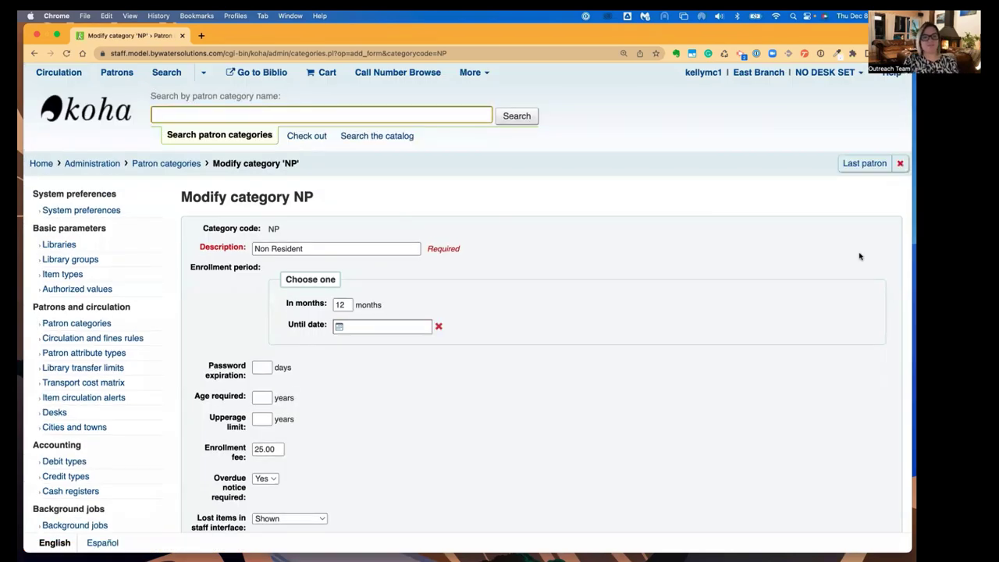
pyautogui.click(277, 248)
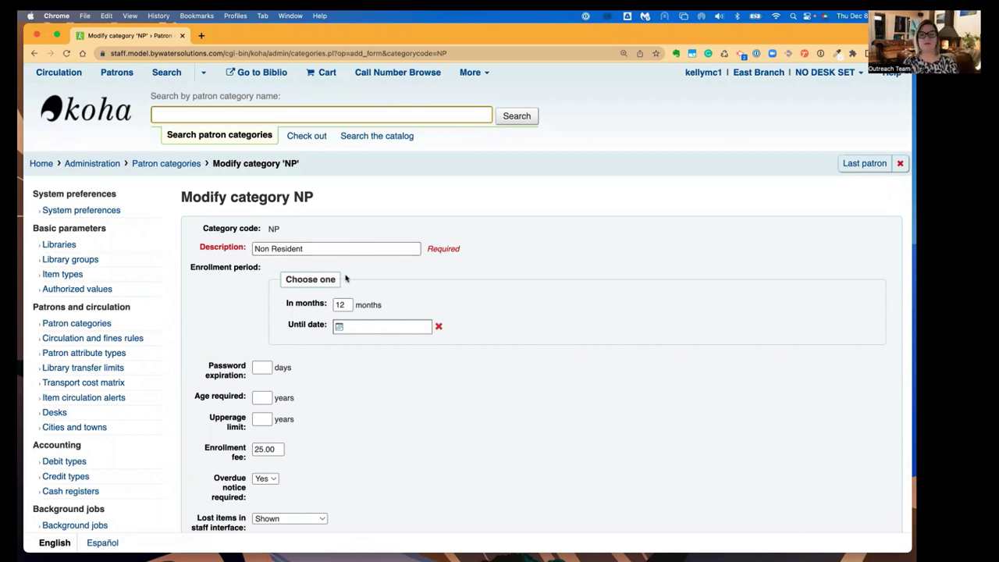
pyautogui.scroll(-4, 443, 442)
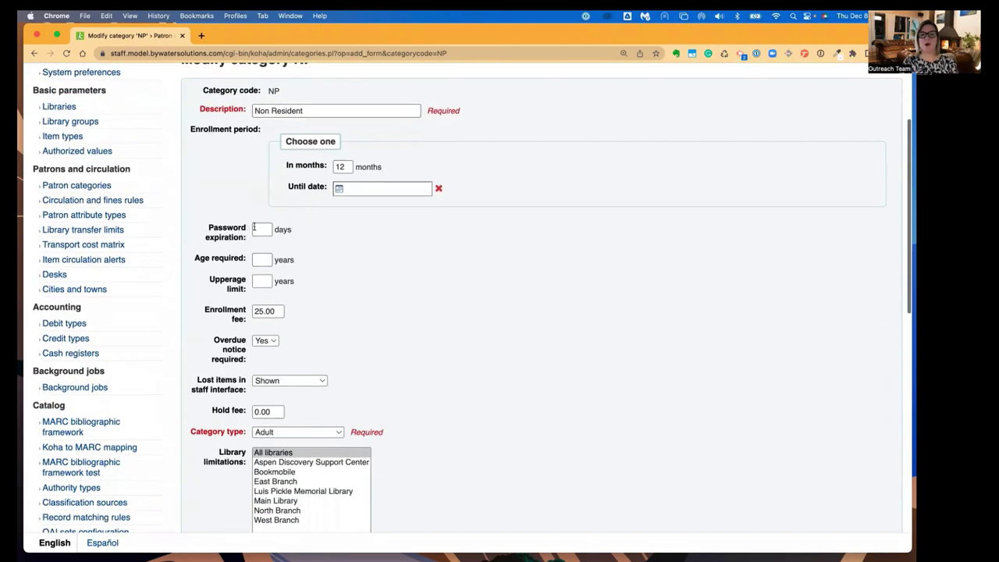
pyautogui.scroll(-1, 367, 250)
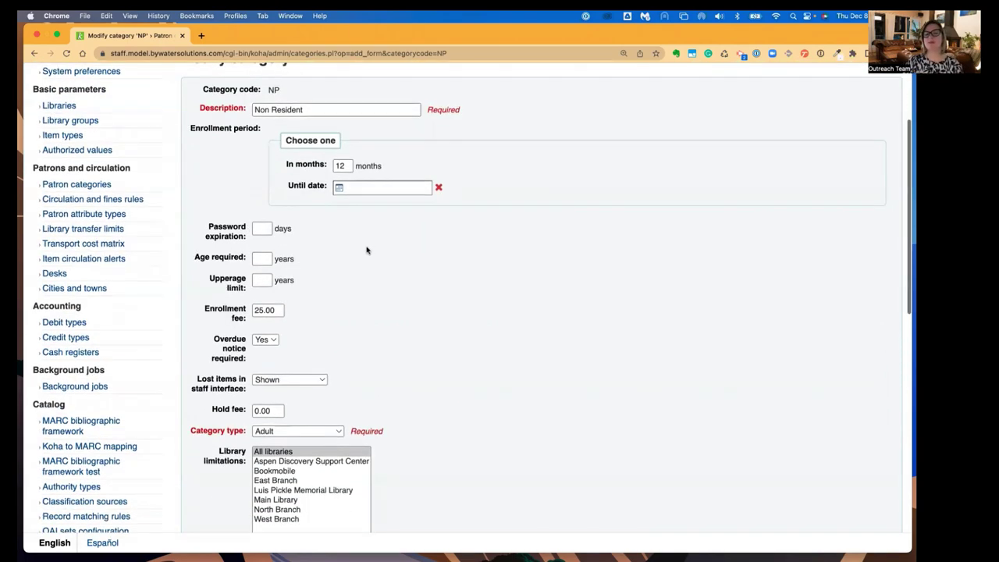
pyautogui.scroll(-2, 366, 250)
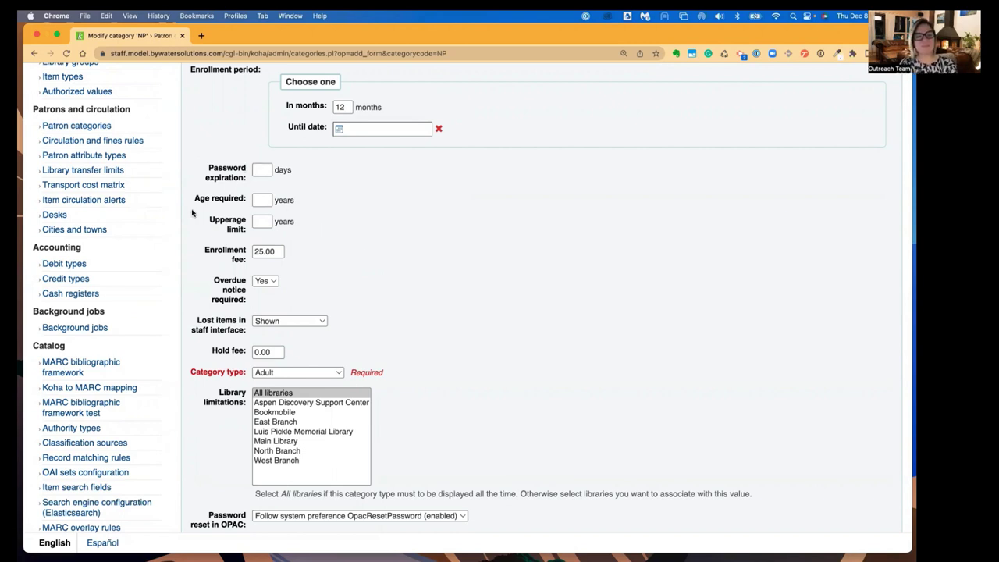
pyautogui.scroll(1, 189, 212)
pyautogui.scroll(1, 191, 226)
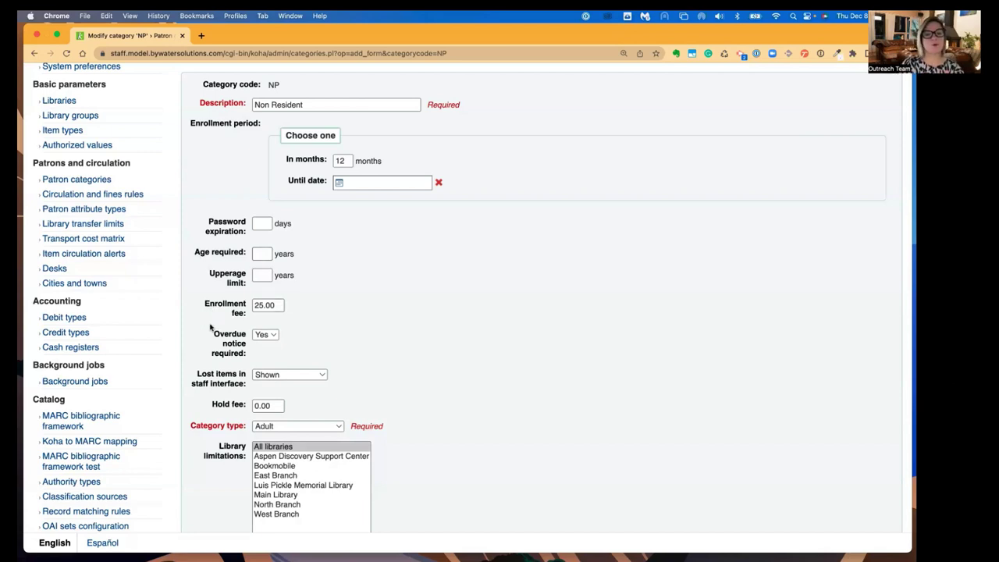
# Review the Non Resident category's overdue notice, lost items and hold fee settings, and view the category type options without changing the selection
pyautogui.scroll(-2, 210, 328)
pyautogui.scroll(-3, 210, 328)
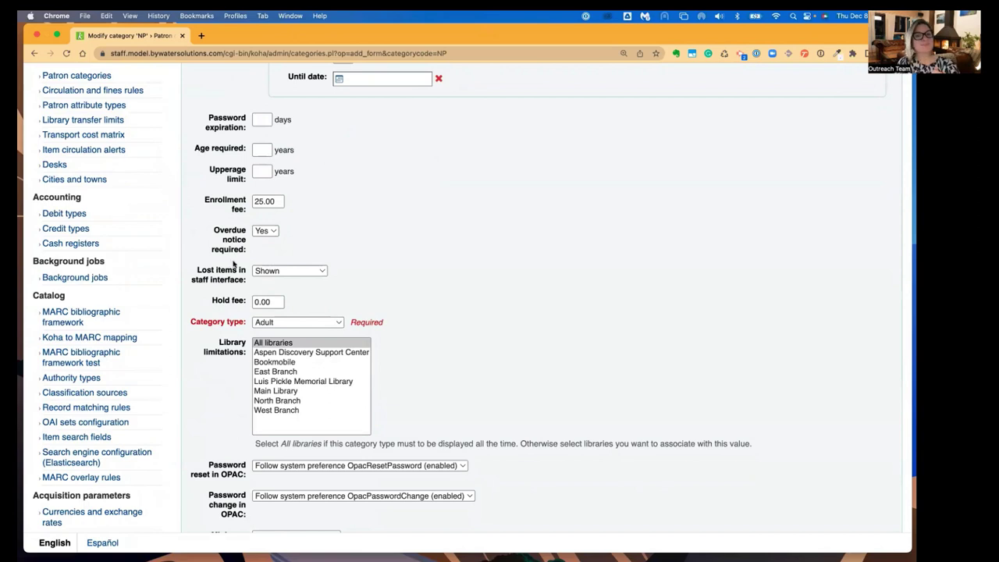
pyautogui.scroll(-1, 272, 320)
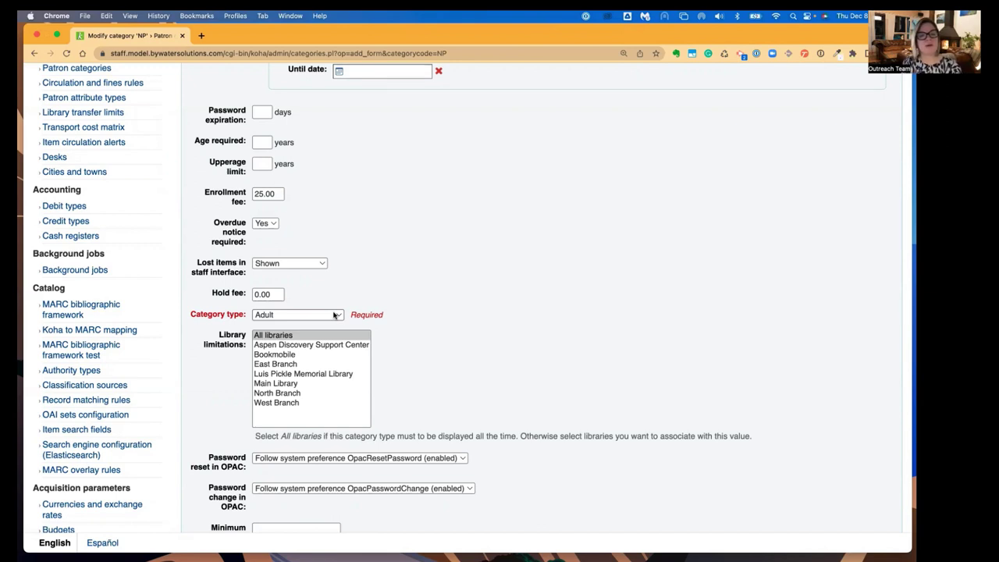
pyautogui.click(302, 316)
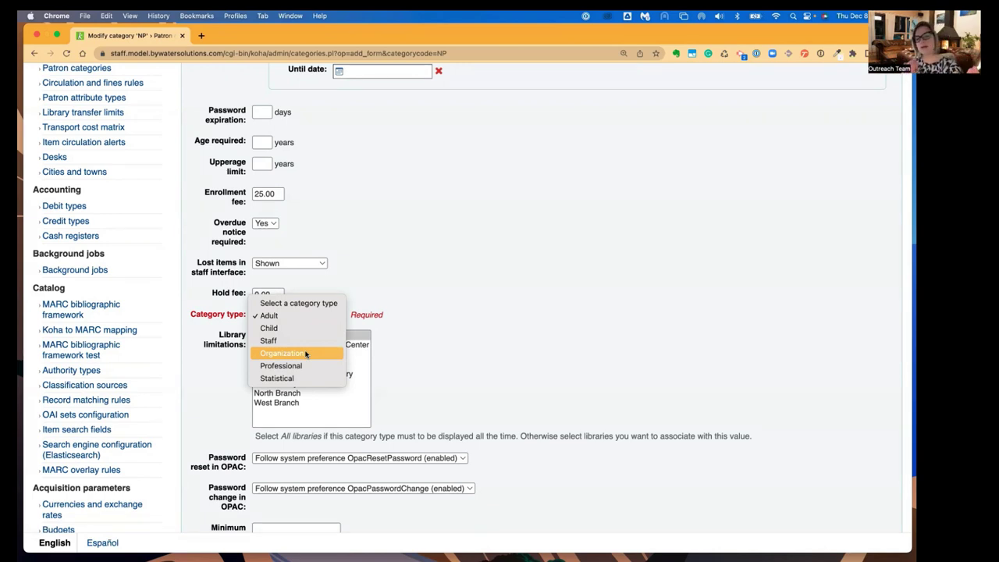
pyautogui.click(500, 299)
# Review the Non Resident category's password, privacy and holds priority settings, highlighting the heading of its default messaging preferences
pyautogui.scroll(-8, 468, 384)
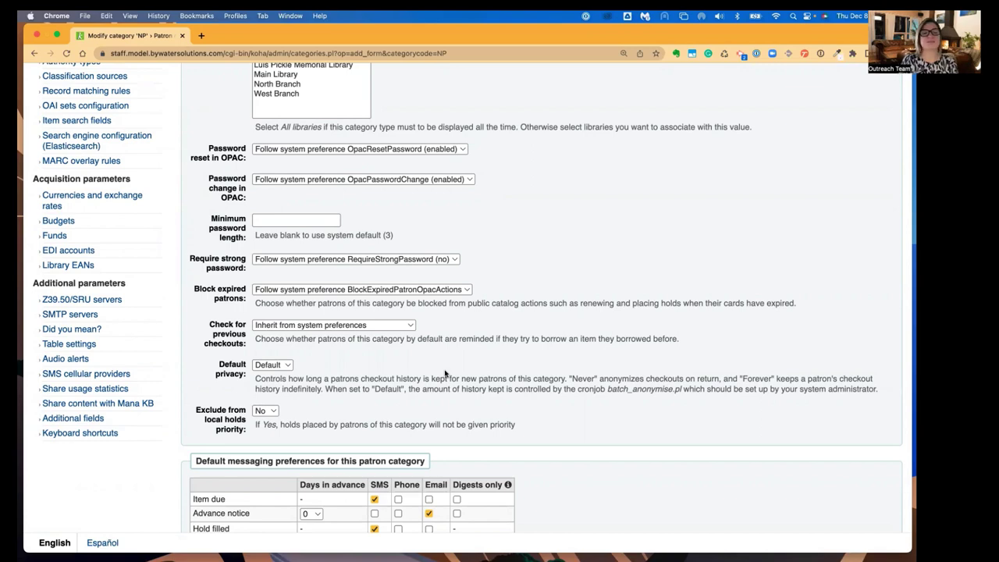
pyautogui.scroll(-5, 445, 374)
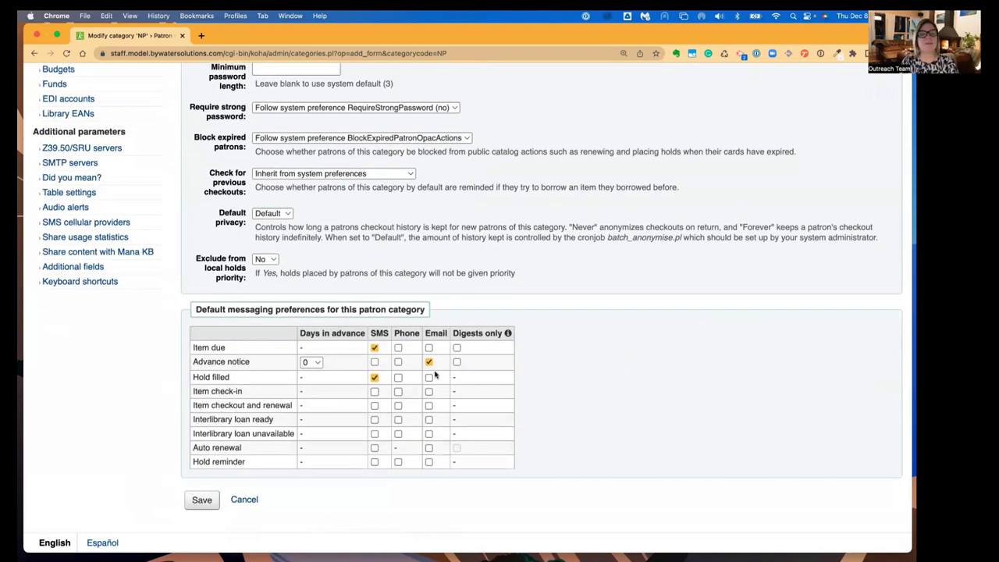
pyautogui.moveTo(195, 310); pyautogui.dragTo(477, 312)
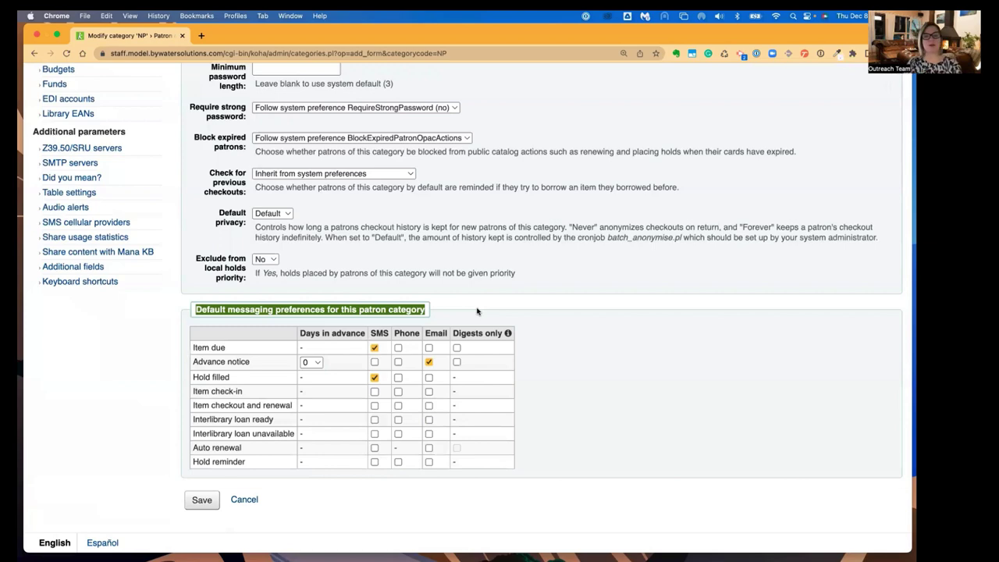
pyautogui.scroll(10, 477, 312)
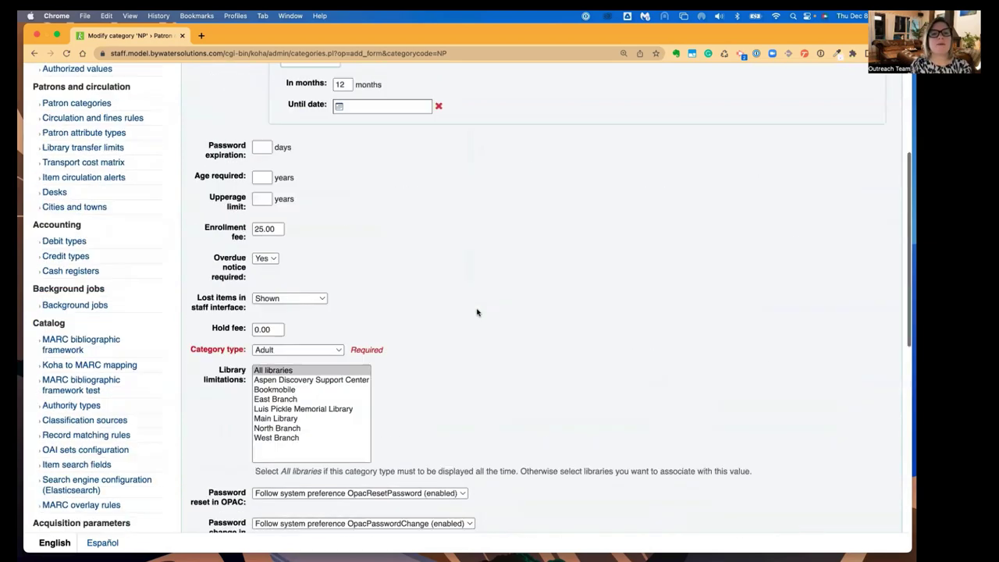
pyautogui.scroll(-15, 476, 310)
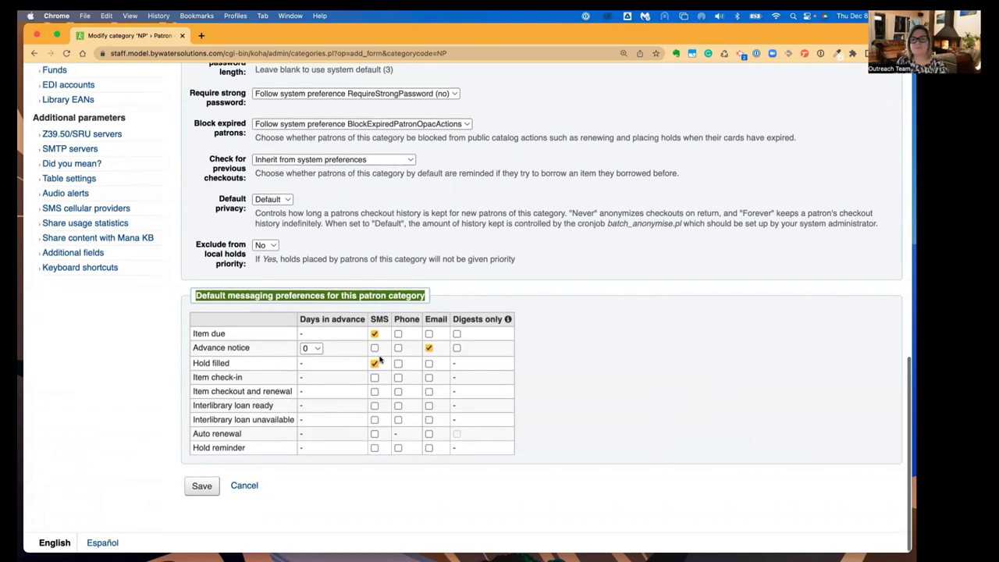
pyautogui.scroll(10, 380, 359)
pyautogui.scroll(3, 380, 360)
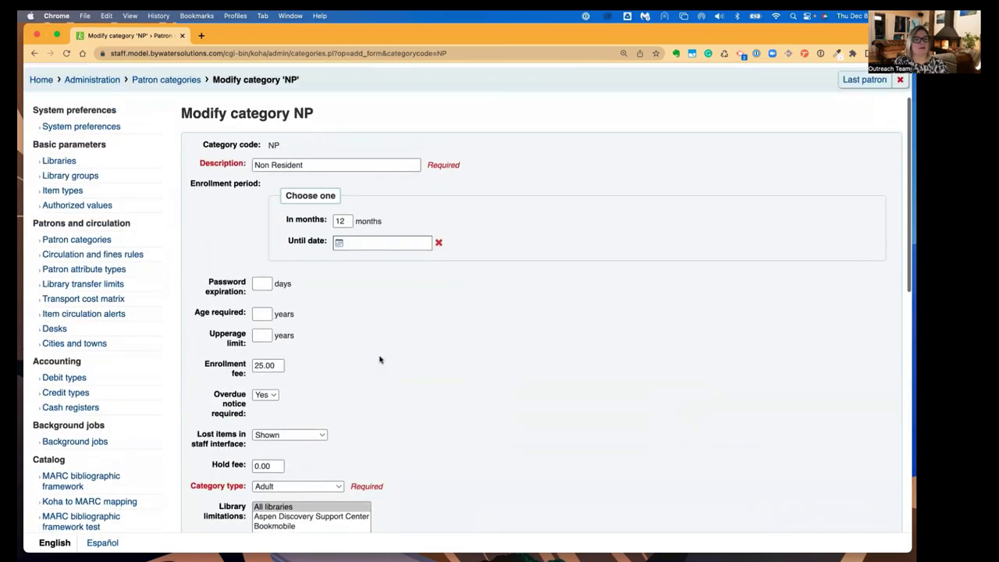
# Open the Circulation and fines rules page and look through all columns of the standard rules for all libraries
pyautogui.click(119, 279)
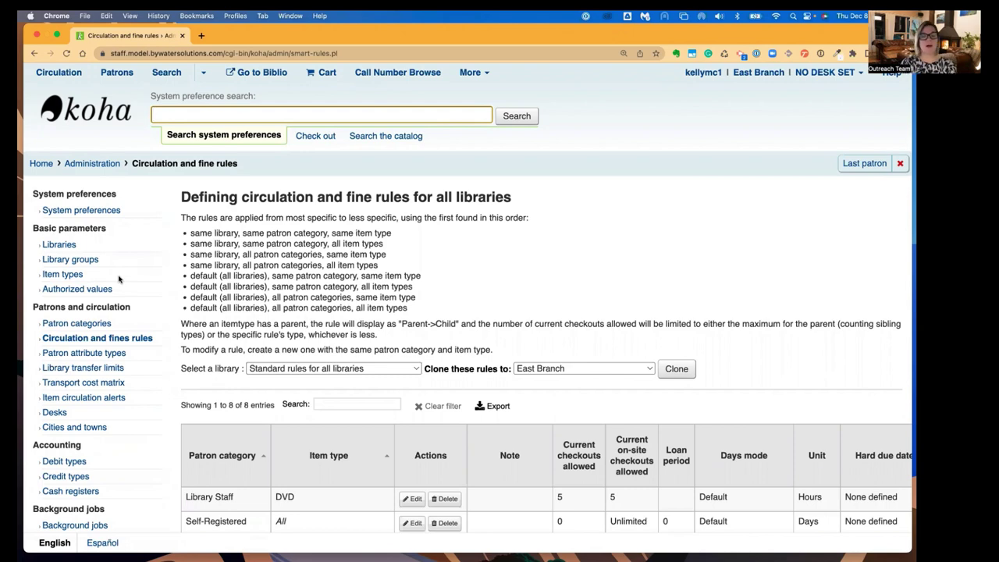
pyautogui.scroll(-1, 211, 212)
pyautogui.scroll(-5, 211, 212)
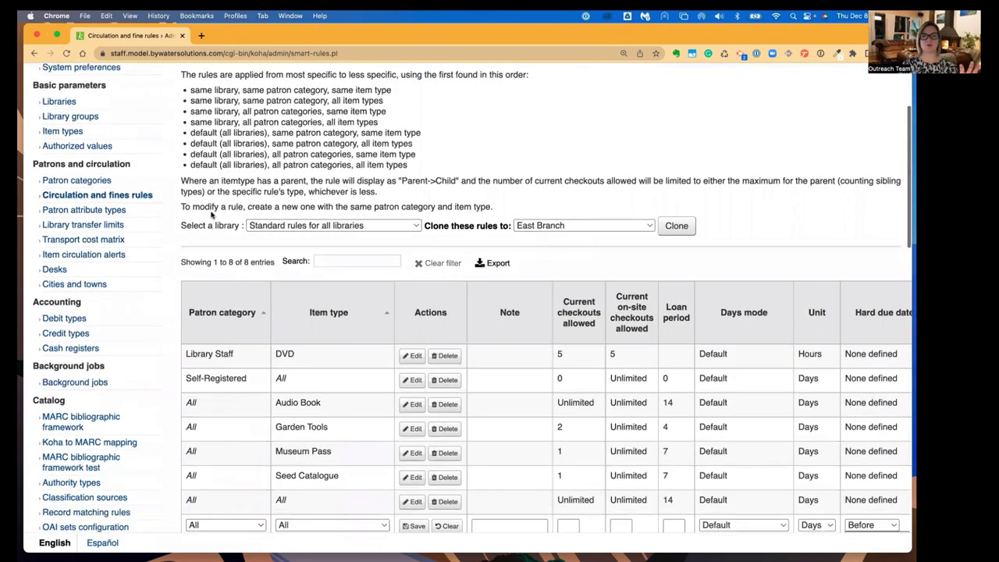
pyautogui.hscroll(2, 215, 217)
pyautogui.hscroll(8, 216, 217)
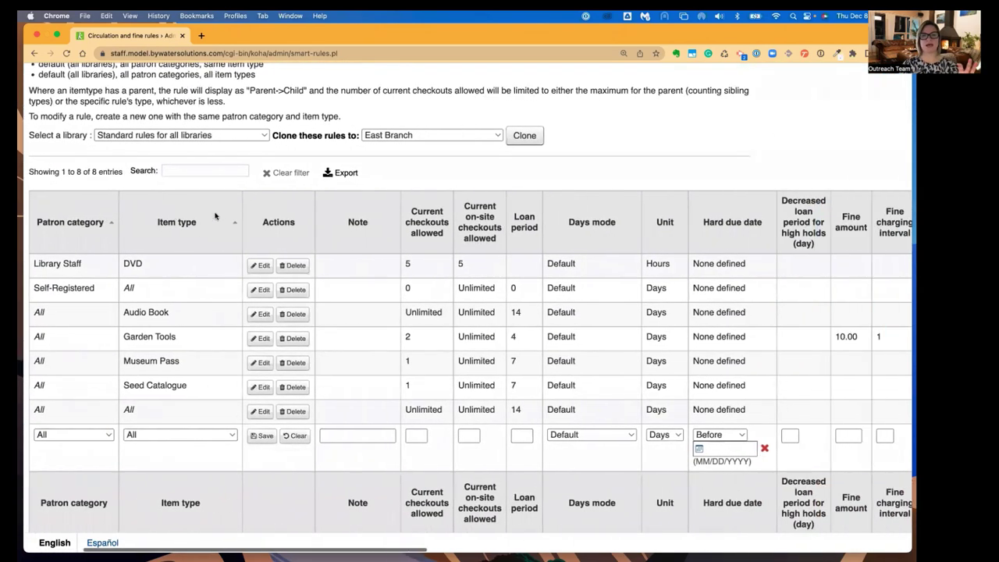
pyautogui.hscroll(20, 215, 213)
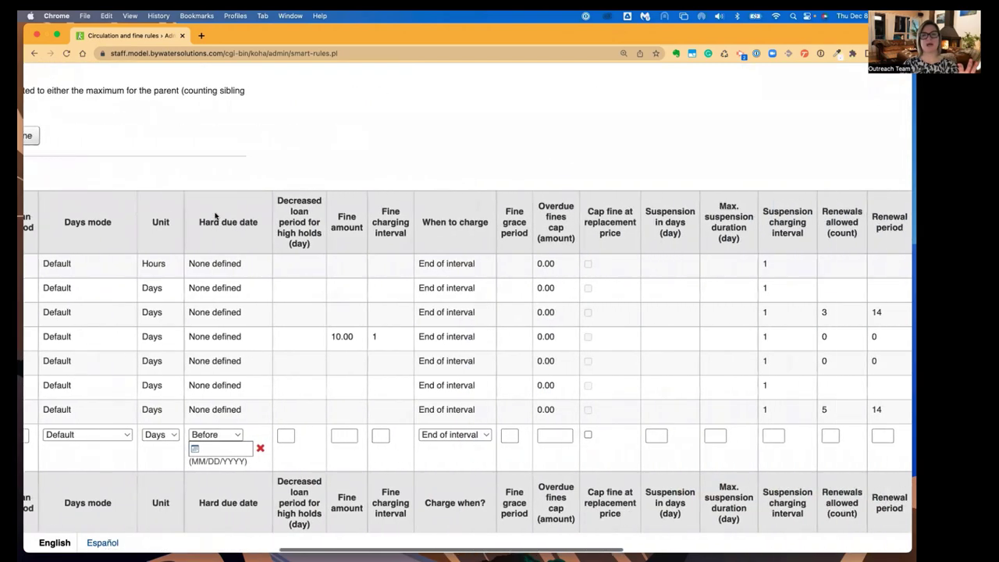
pyautogui.hscroll(2, 215, 212)
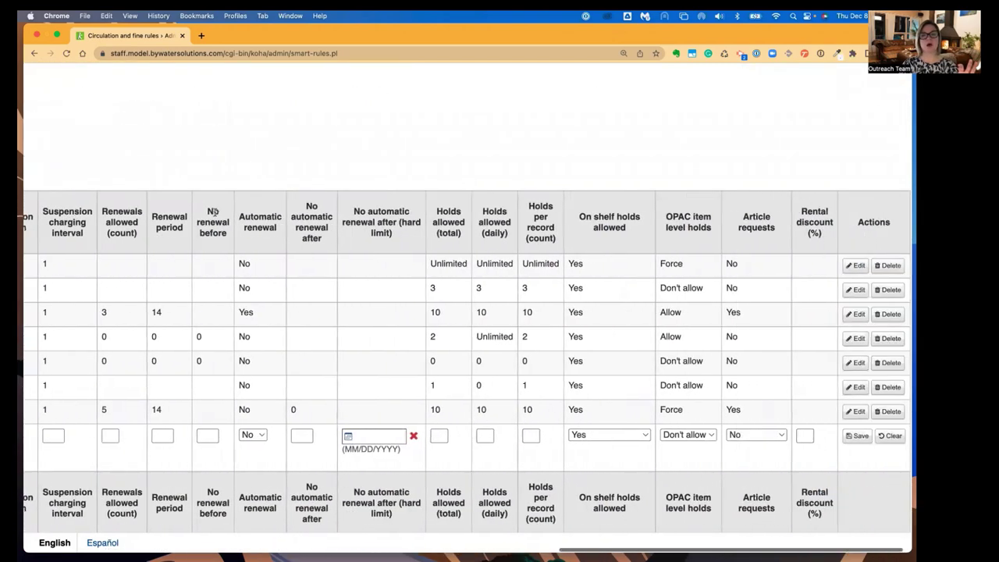
pyautogui.hscroll(-20, 215, 215)
pyautogui.hscroll(-10, 216, 217)
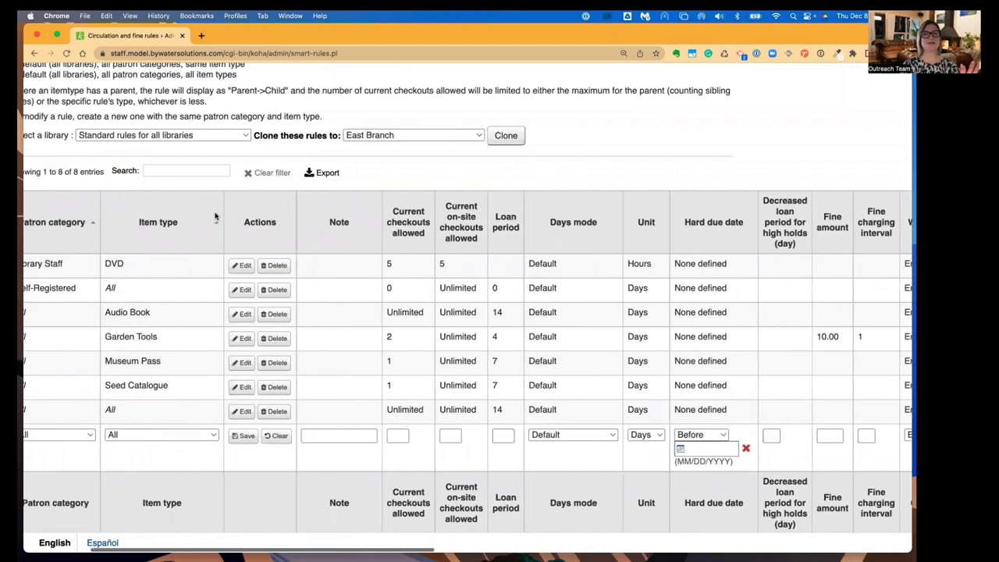
# Show the circulation and fine rules defined for East Branch and look at the rules table
pyautogui.click(250, 136)
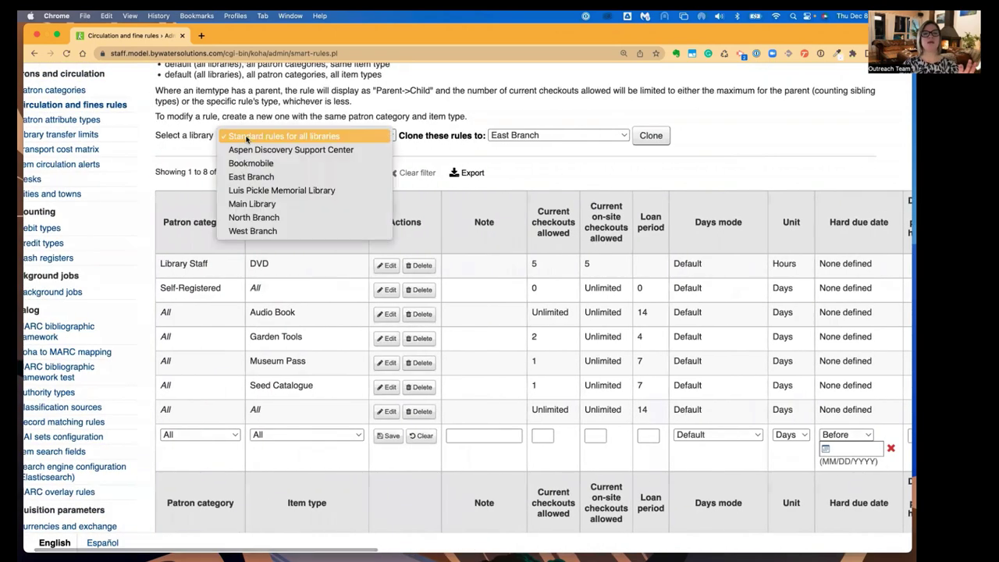
pyautogui.click(251, 176)
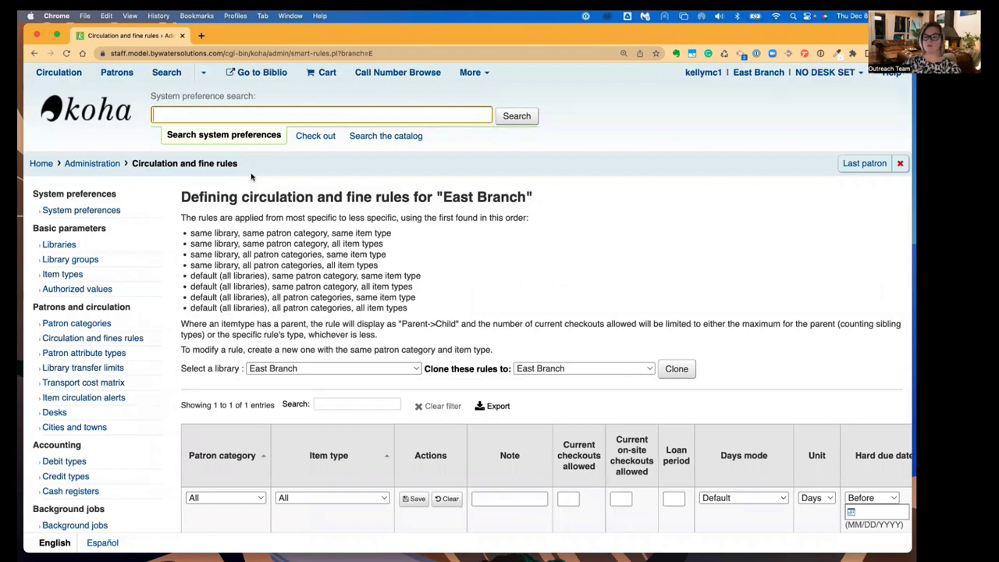
pyautogui.scroll(-2, 193, 410)
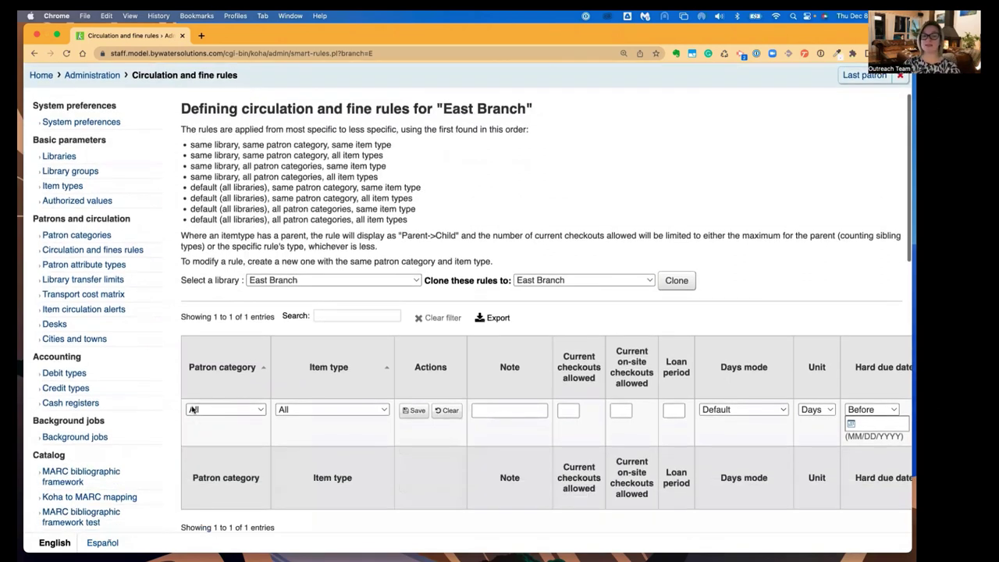
# Switch the circulation rules back to Standard rules for all libraries and bring up the rules table
pyautogui.click(325, 281)
pyautogui.click(311, 240)
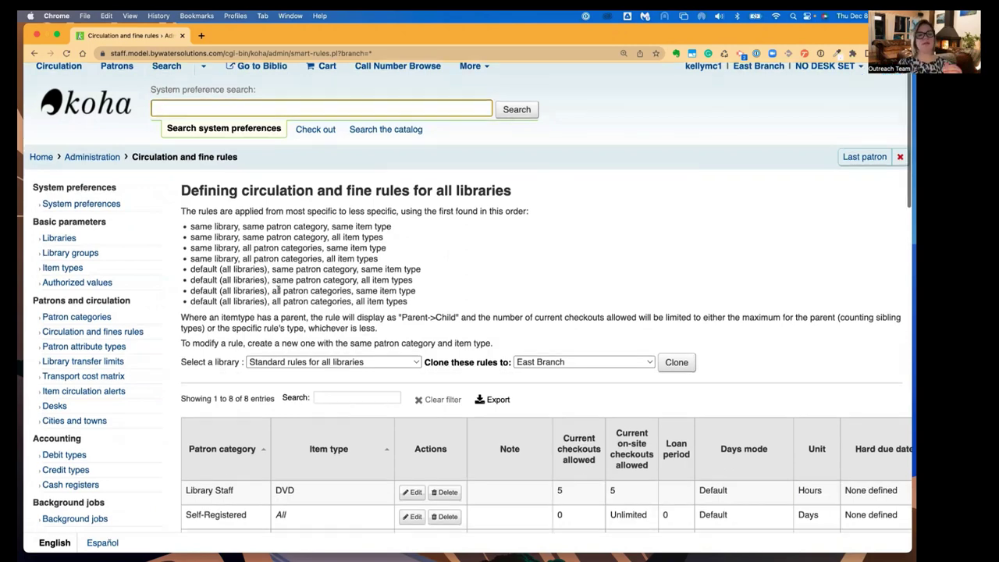
pyautogui.scroll(-5, 336, 251)
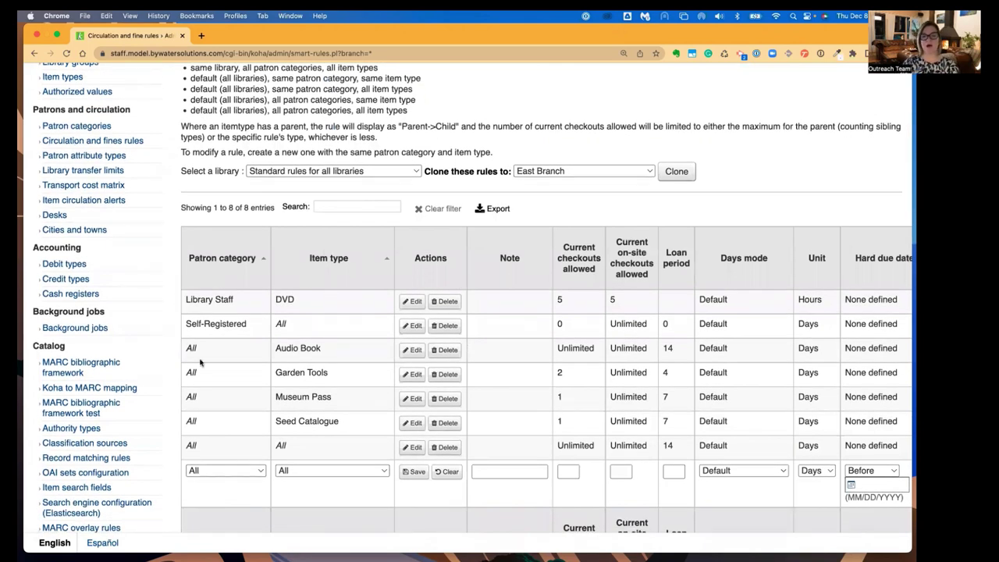
# Highlight the first patron category and item type rules in the table, and mark only the Library Staff category
pyautogui.moveTo(187, 300); pyautogui.dragTo(230, 377)
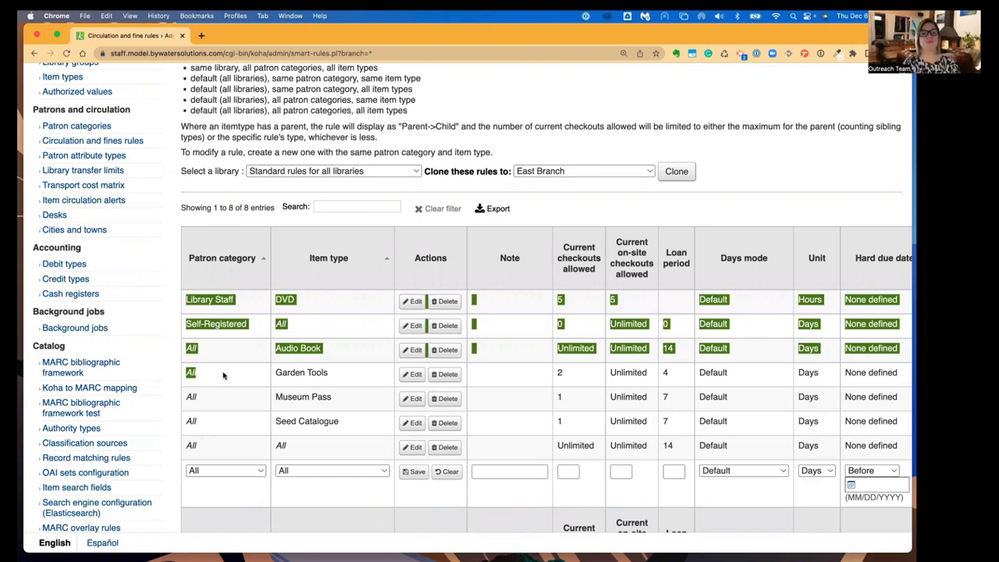
pyautogui.click(228, 378)
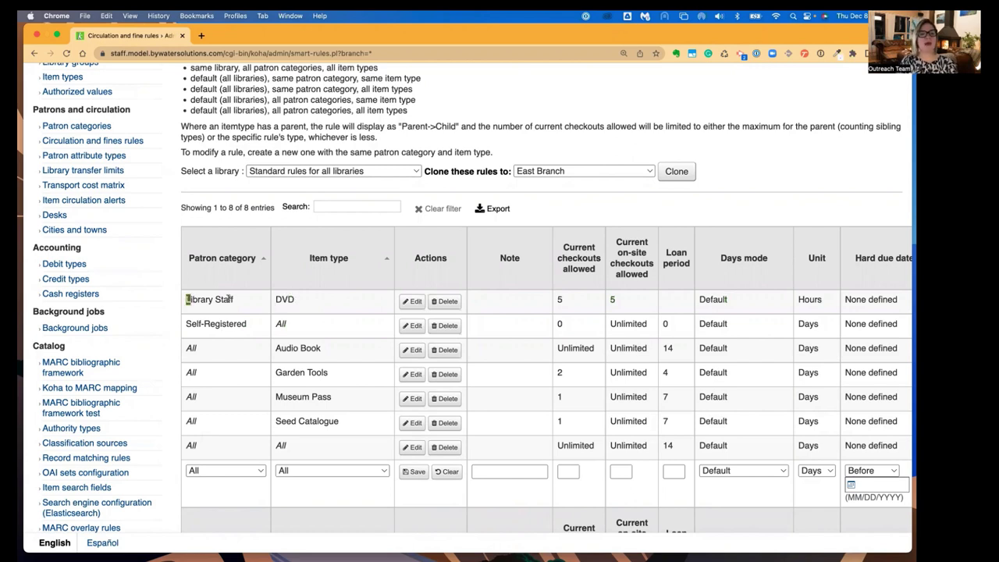
pyautogui.moveTo(188, 299); pyautogui.dragTo(239, 303)
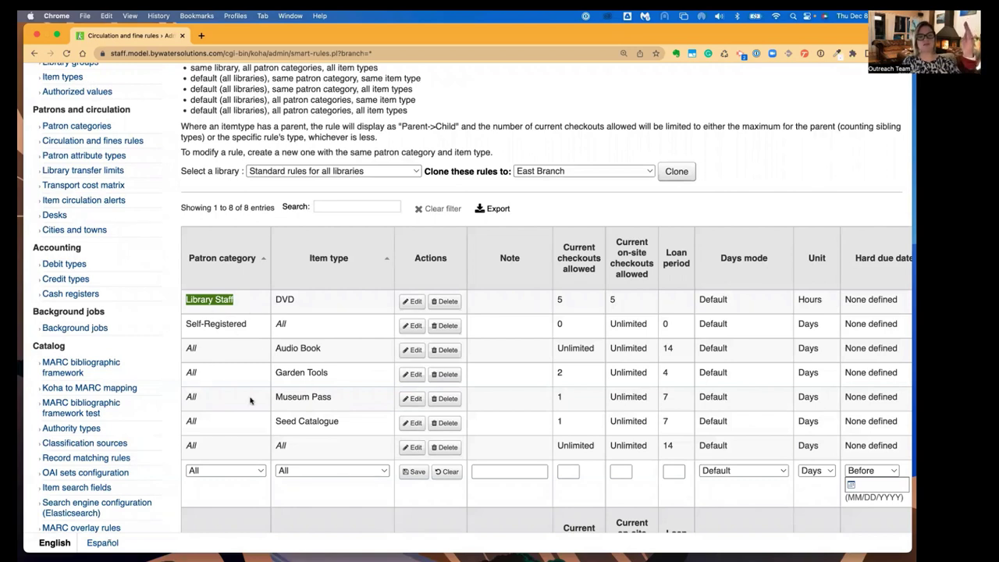
# Highlight the All patron category and the All item type in the last rule of the table
pyautogui.moveTo(186, 448); pyautogui.dragTo(219, 448)
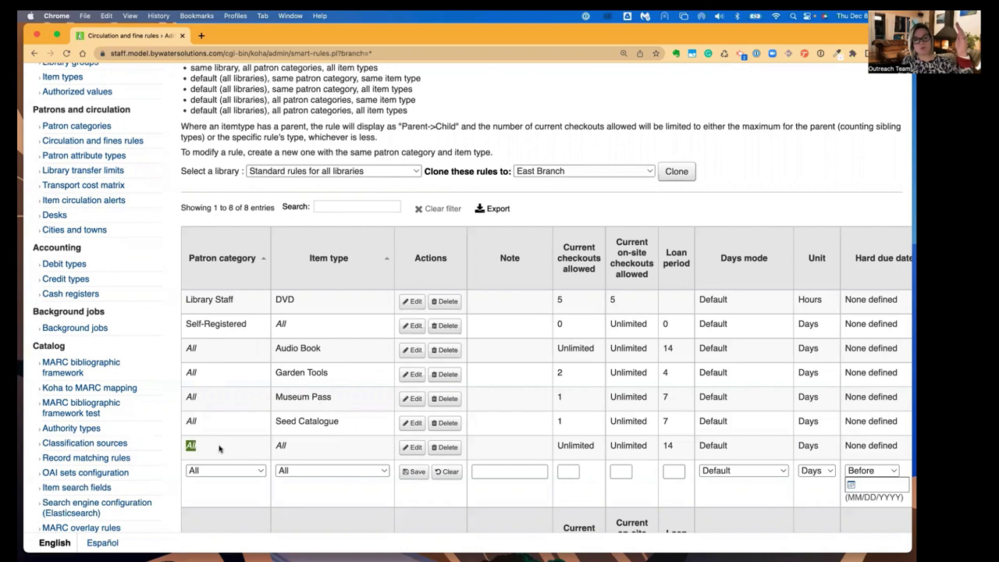
pyautogui.click(279, 445)
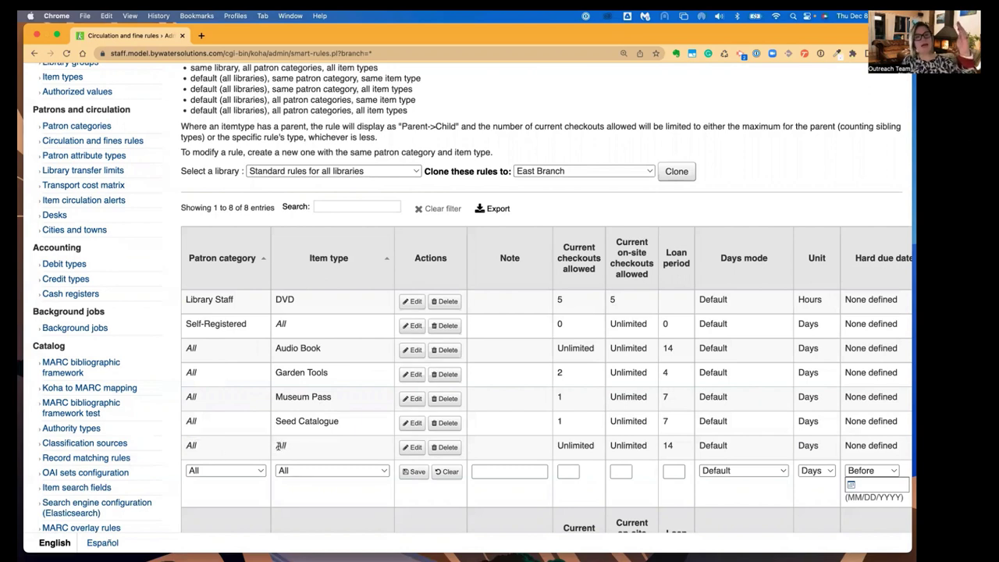
pyautogui.doubleClick(279, 446)
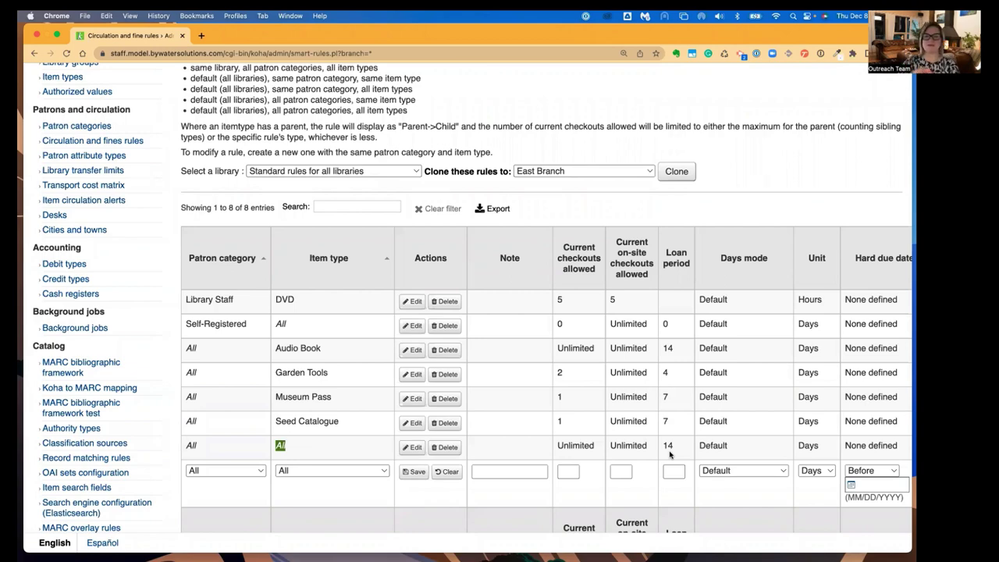
# Look through the default policy sections below the rules table and highlight the Default holds policy by item type heading
pyautogui.scroll(-5, 670, 453)
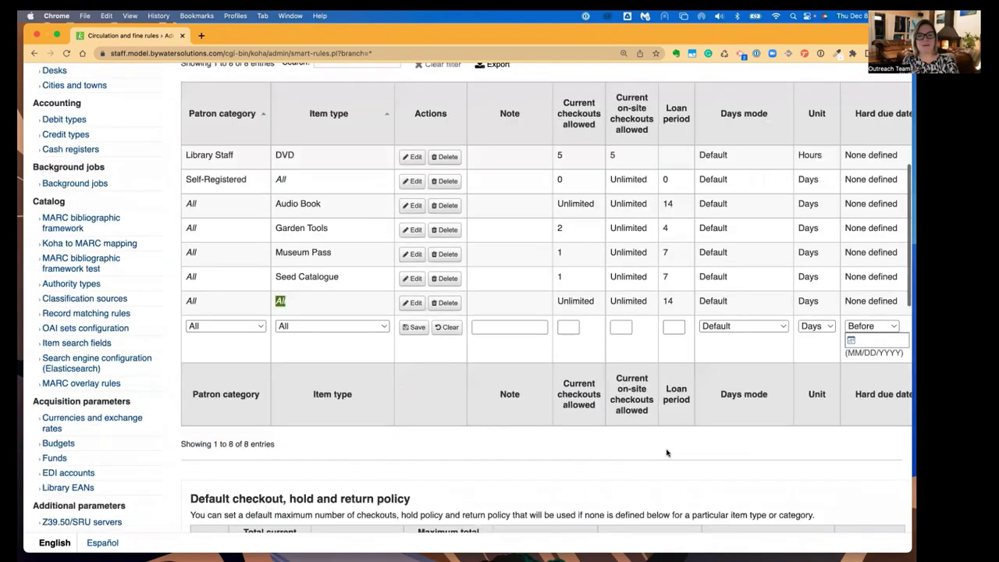
pyautogui.scroll(-4, 667, 453)
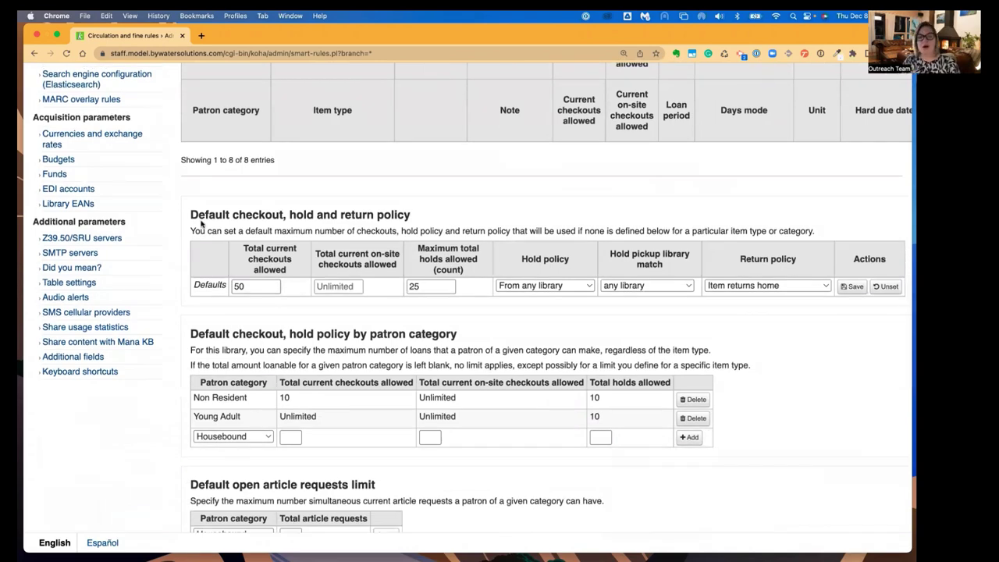
pyautogui.scroll(-5, 281, 341)
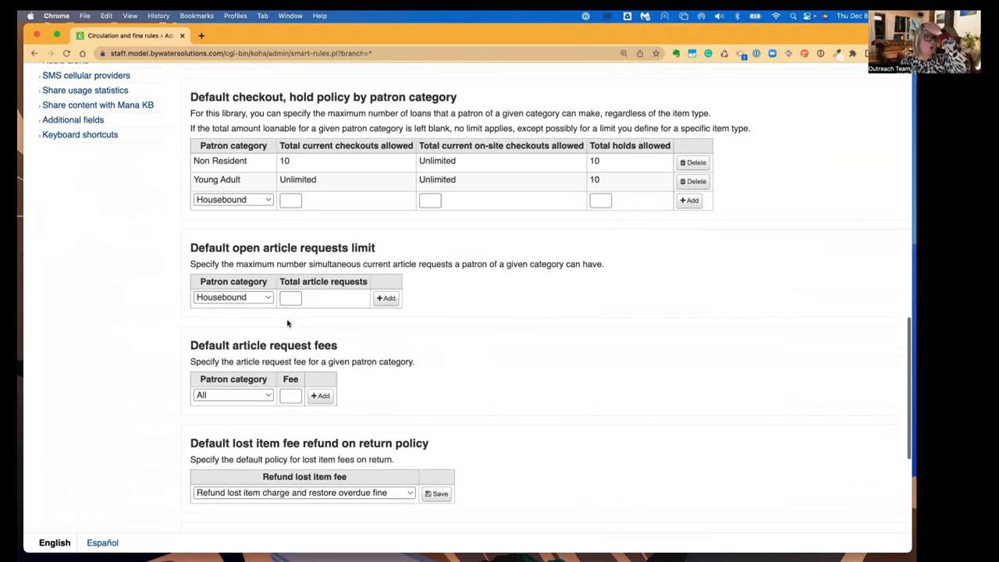
pyautogui.scroll(-4, 289, 323)
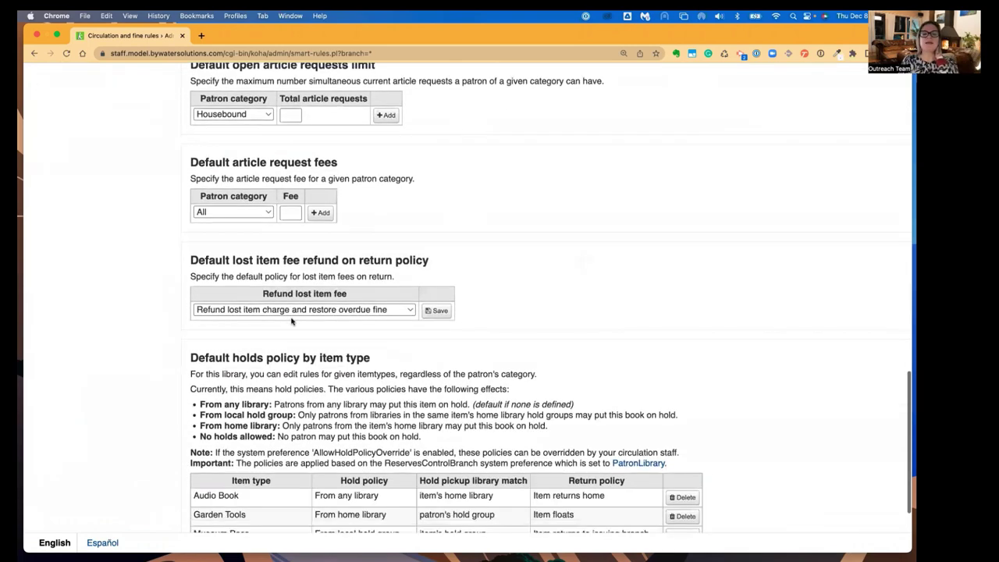
pyautogui.scroll(-2, 292, 321)
pyautogui.moveTo(178, 256); pyautogui.dragTo(462, 257)
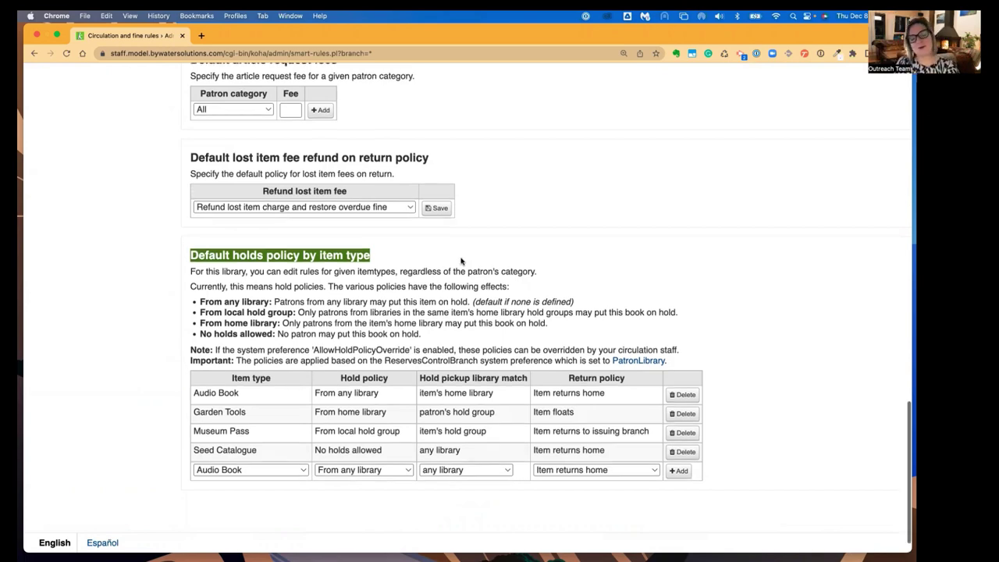
# Return to the Koha administration page and look through its Basic parameters, Patrons and circulation, Accounting and Plugins sections
pyautogui.scroll(5, 462, 259)
pyautogui.scroll(2, 461, 261)
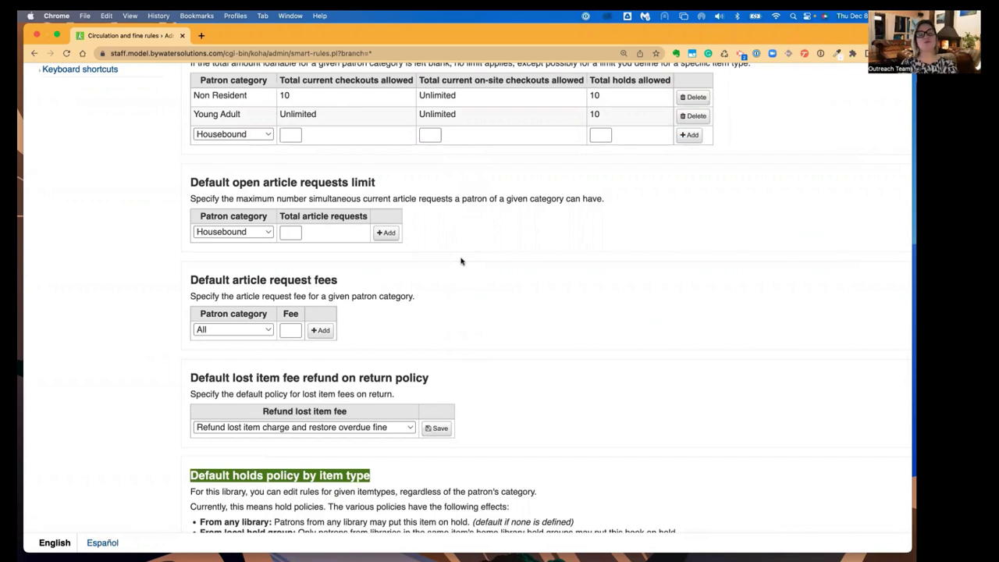
pyautogui.scroll(10, 460, 262)
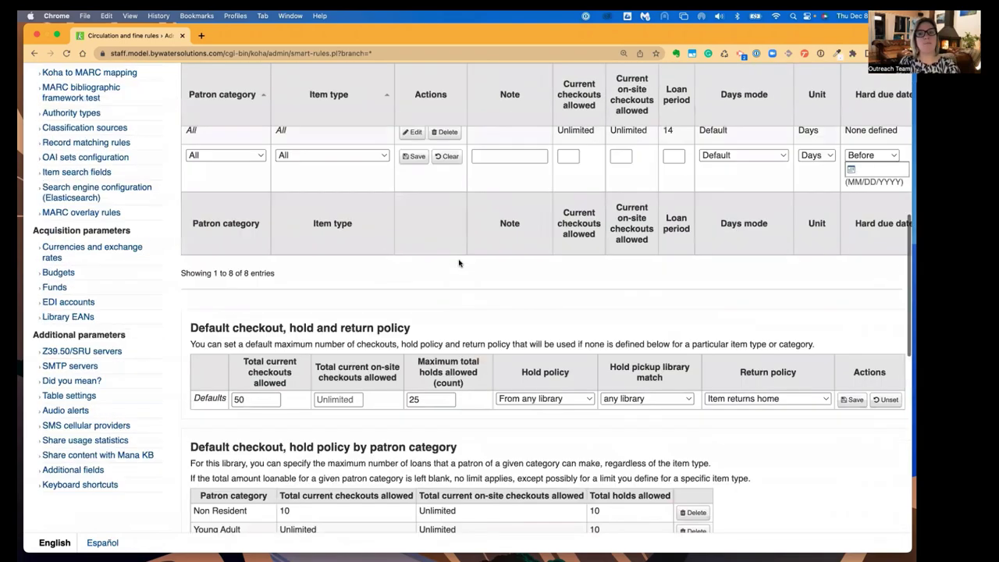
pyautogui.scroll(3, 460, 263)
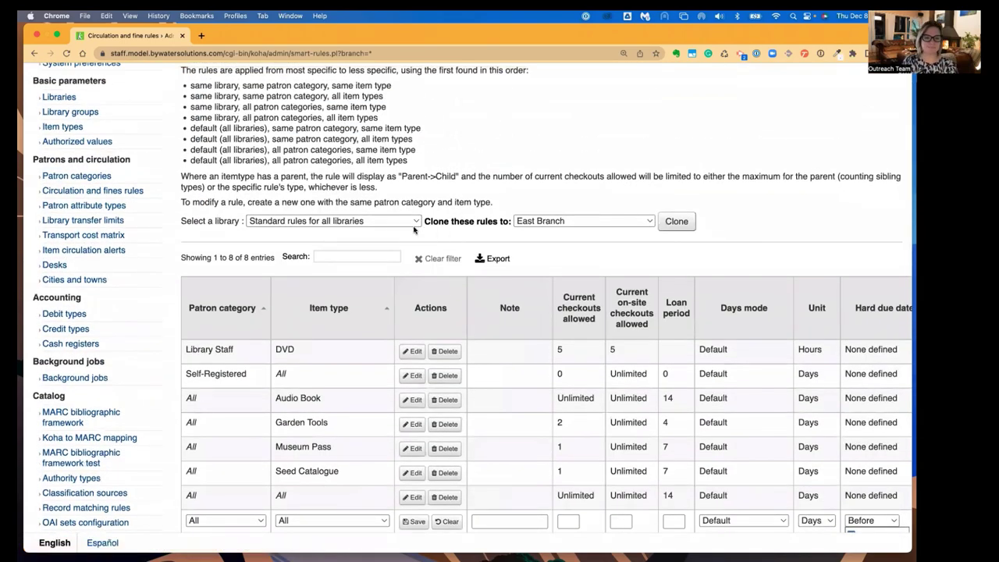
pyautogui.scroll(3, 410, 226)
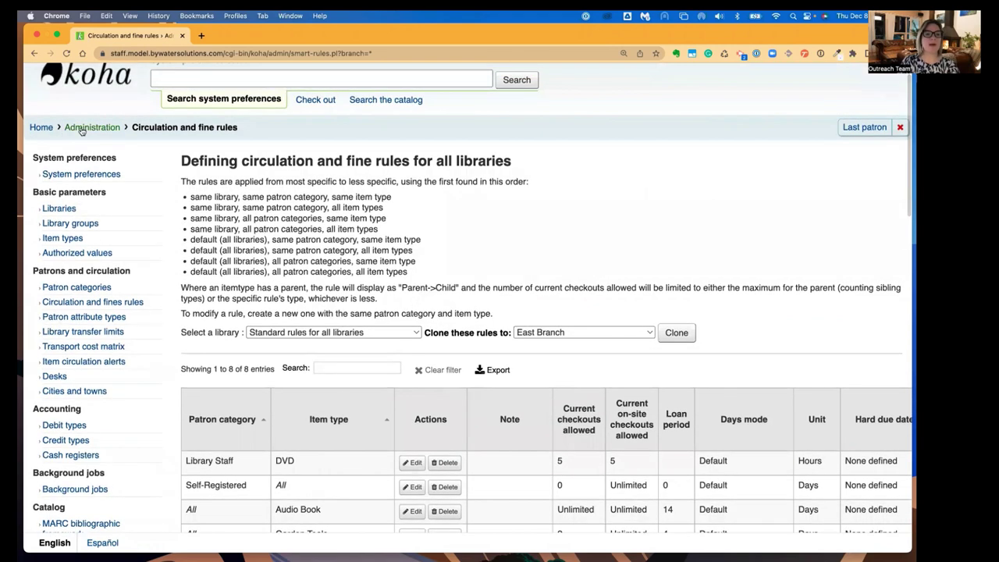
pyautogui.click(80, 129)
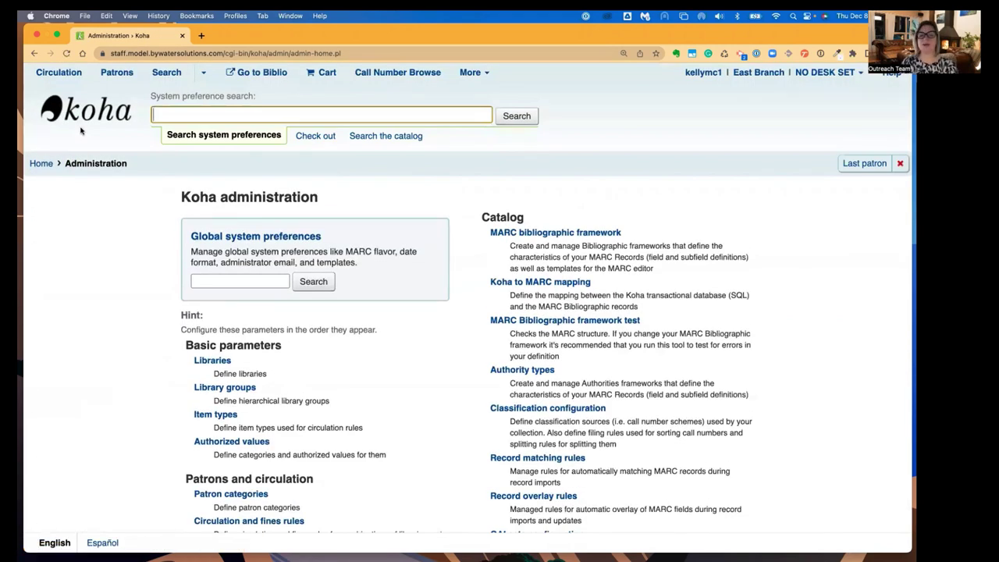
pyautogui.scroll(-5, 190, 337)
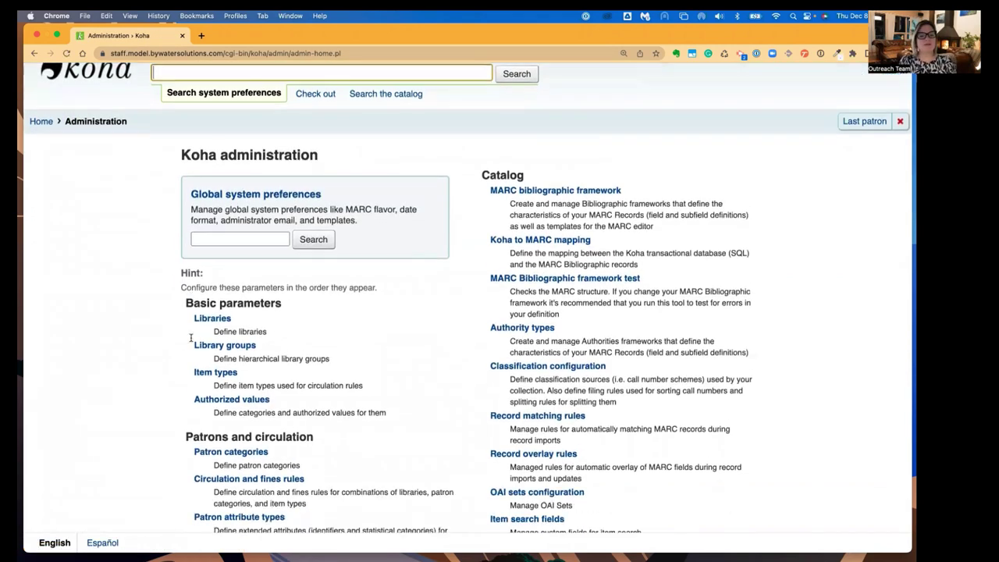
pyautogui.scroll(-5, 191, 337)
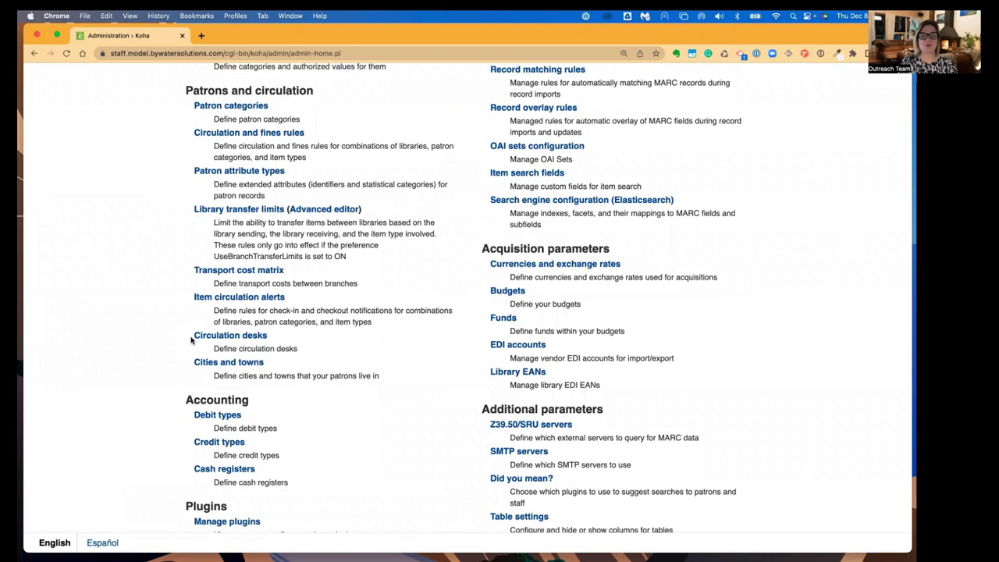
pyautogui.scroll(-3, 190, 340)
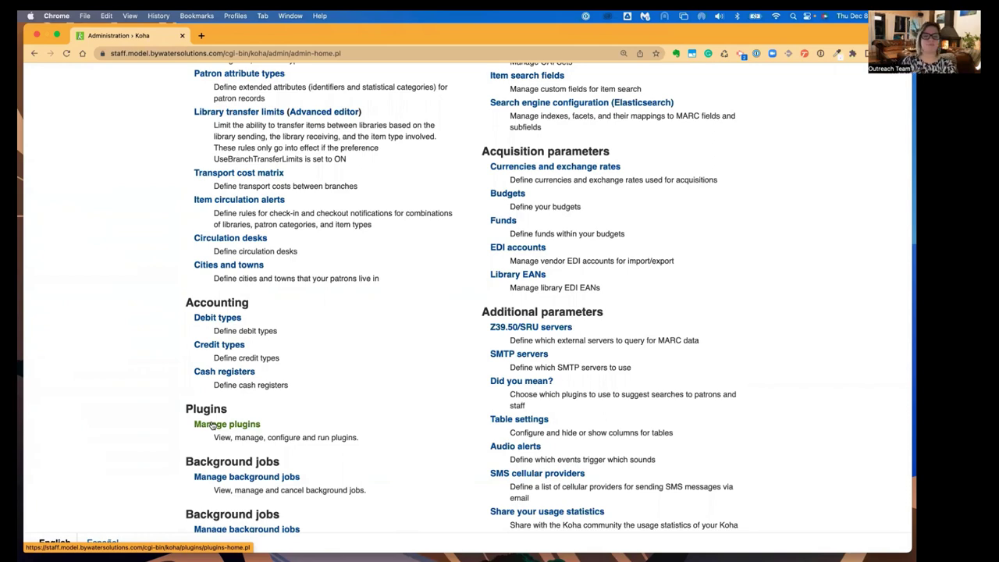
pyautogui.scroll(3, 410, 310)
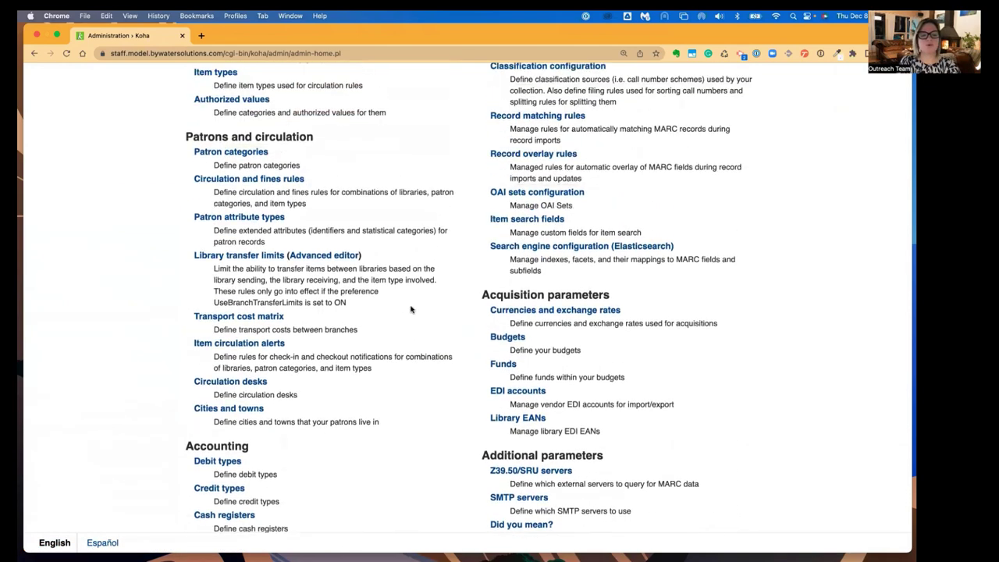
pyautogui.scroll(6, 412, 310)
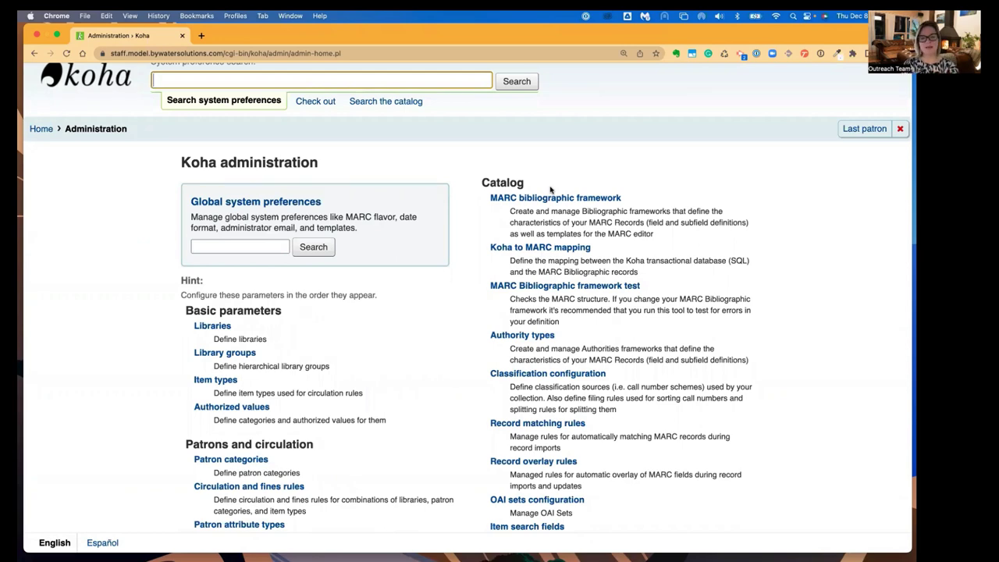
# Look through the Catalog and Acquisition parameters sections and highlight Z39.50/SRU servers under Additional parameters
pyautogui.scroll(-2, 555, 320)
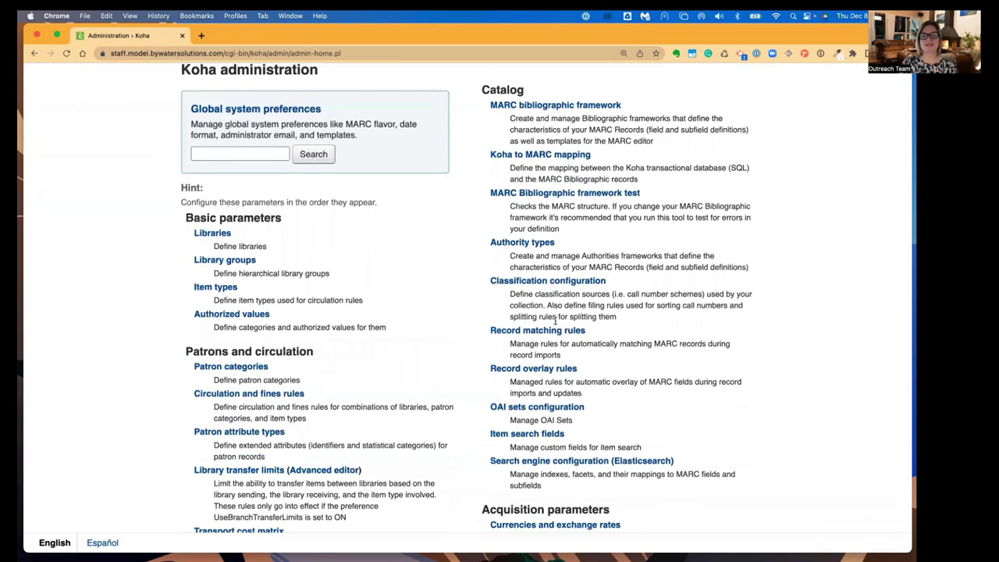
pyautogui.scroll(-3, 555, 320)
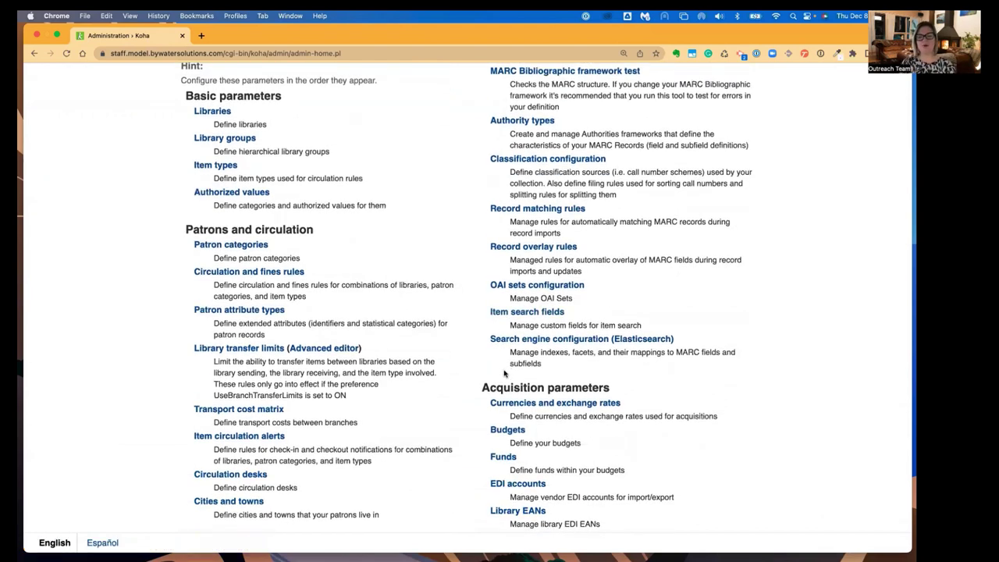
pyautogui.scroll(-3, 505, 374)
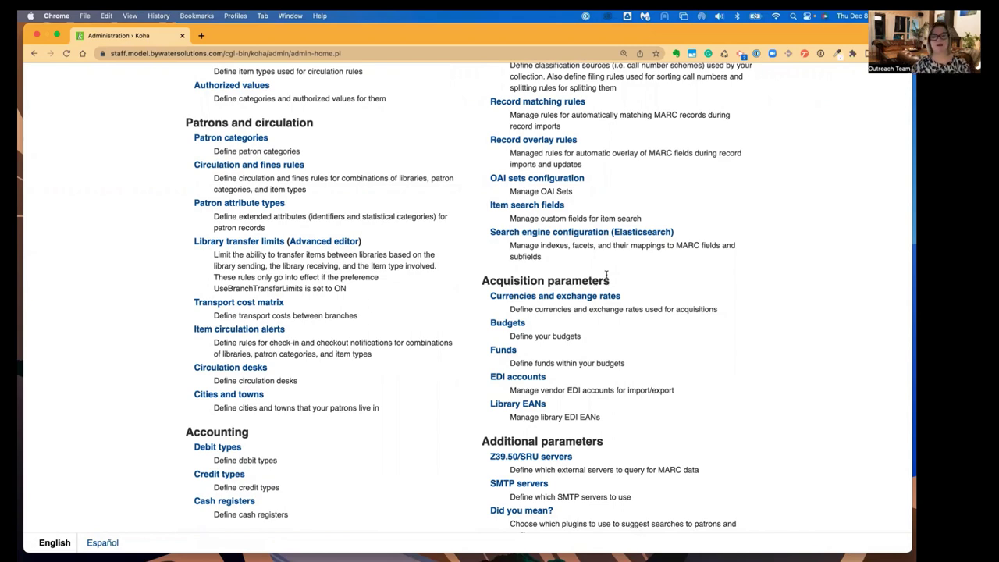
pyautogui.scroll(-5, 607, 275)
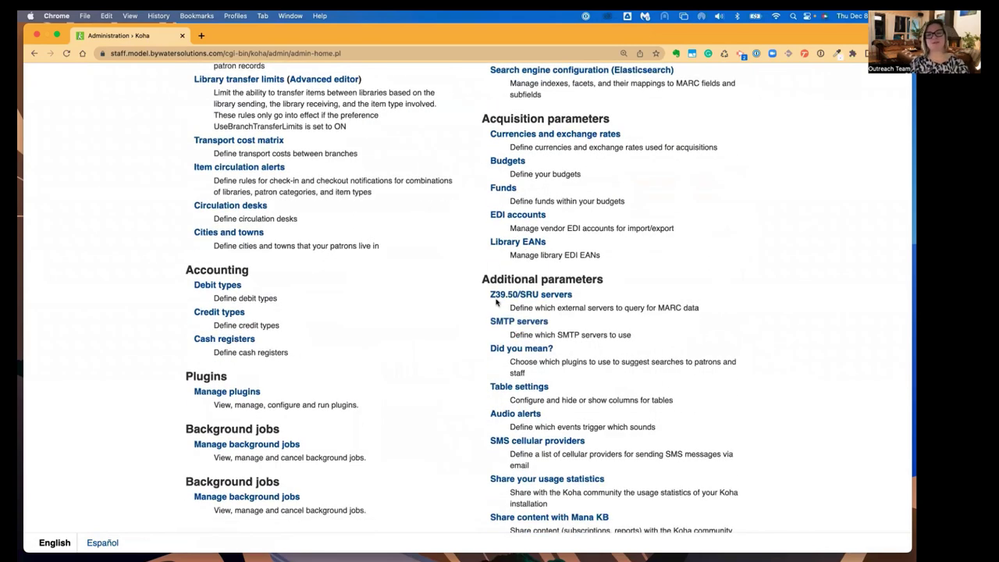
pyautogui.moveTo(489, 294); pyautogui.dragTo(581, 294)
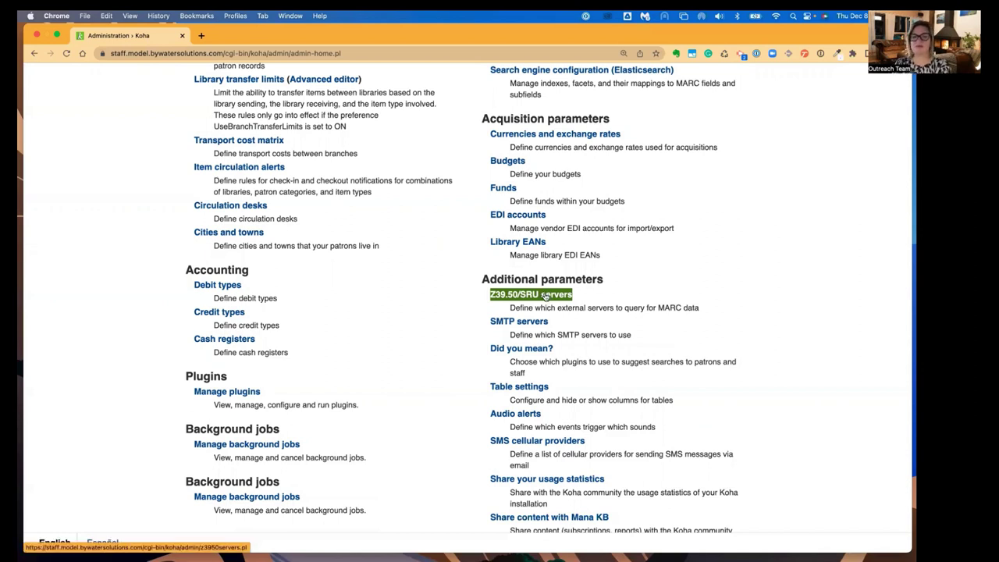
# Open Table settings to view its list of modules, and return to the Additional parameters on the administration page
pyautogui.scroll(-2, 442, 324)
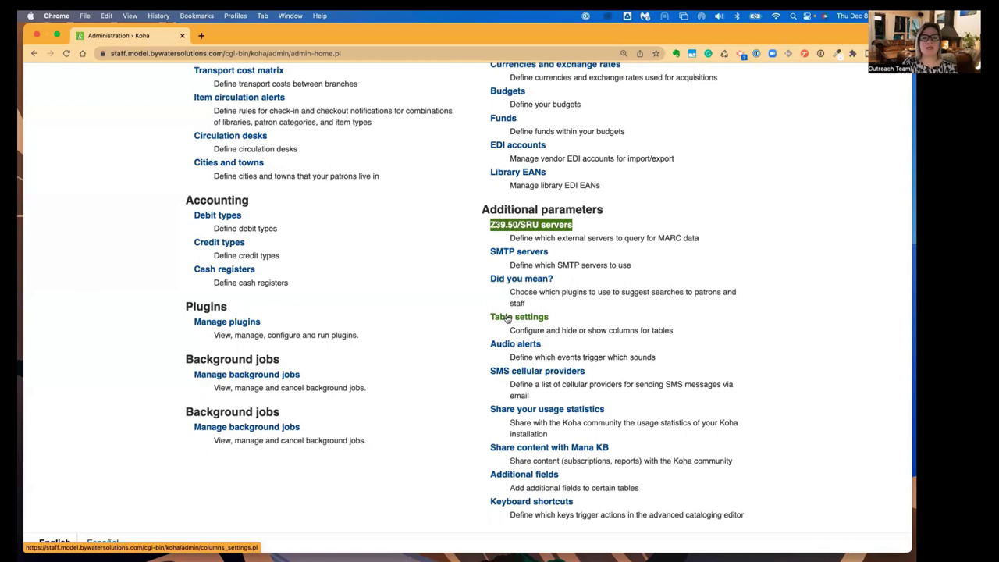
pyautogui.click(506, 318)
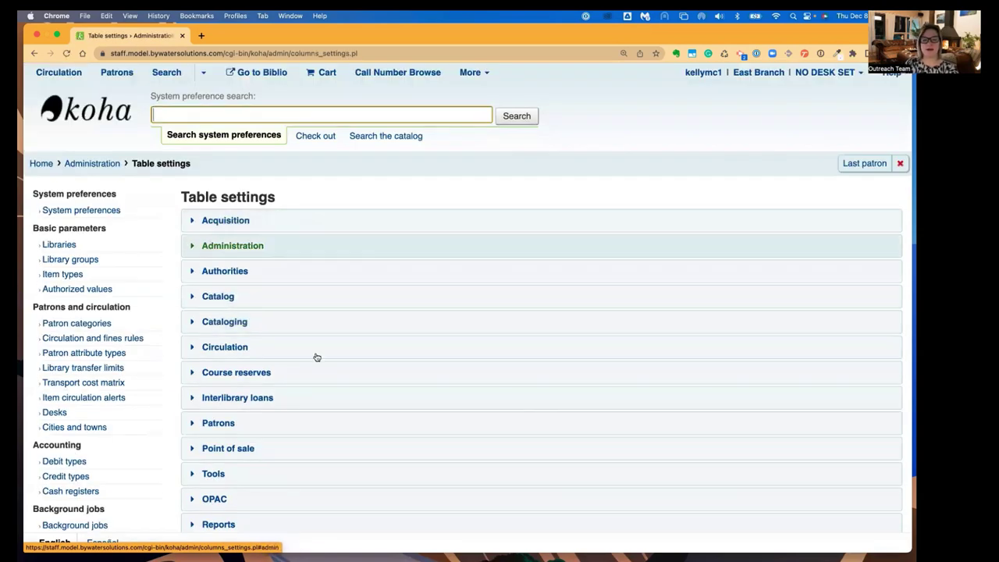
pyautogui.click(34, 53)
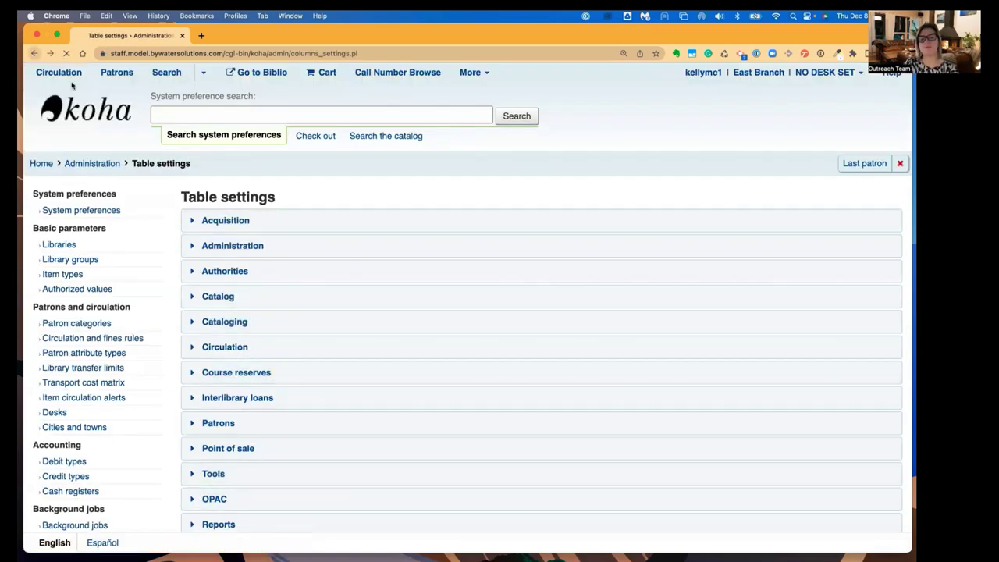
pyautogui.scroll(-15, 647, 430)
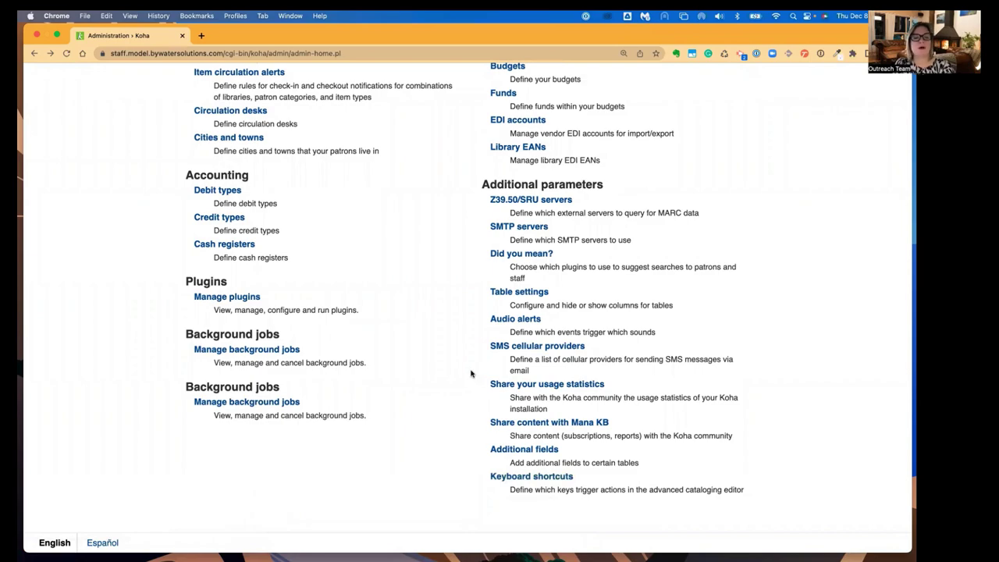
# Leave the administration page and open Koha's Tools module
pyautogui.scroll(10, 471, 373)
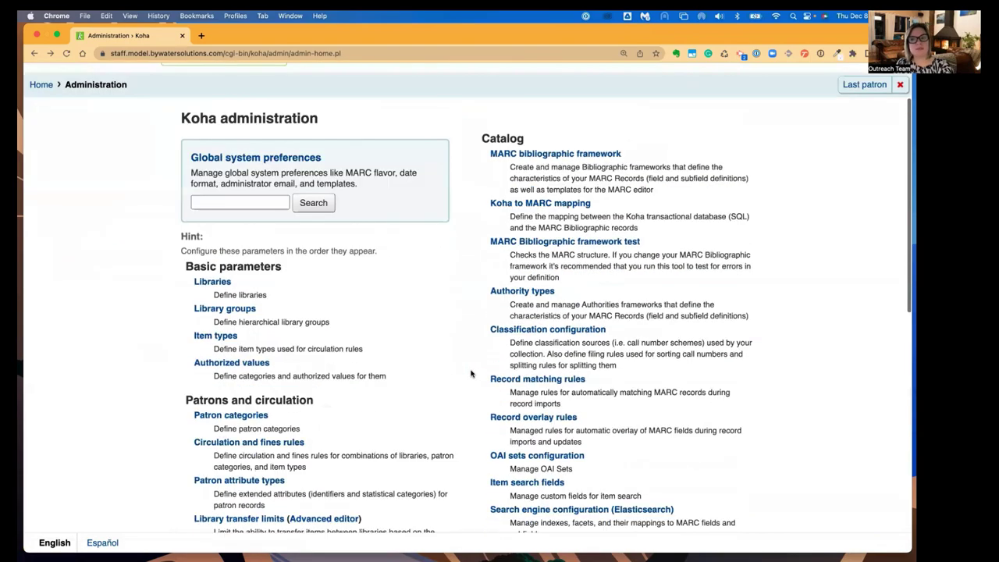
pyautogui.scroll(2, 470, 373)
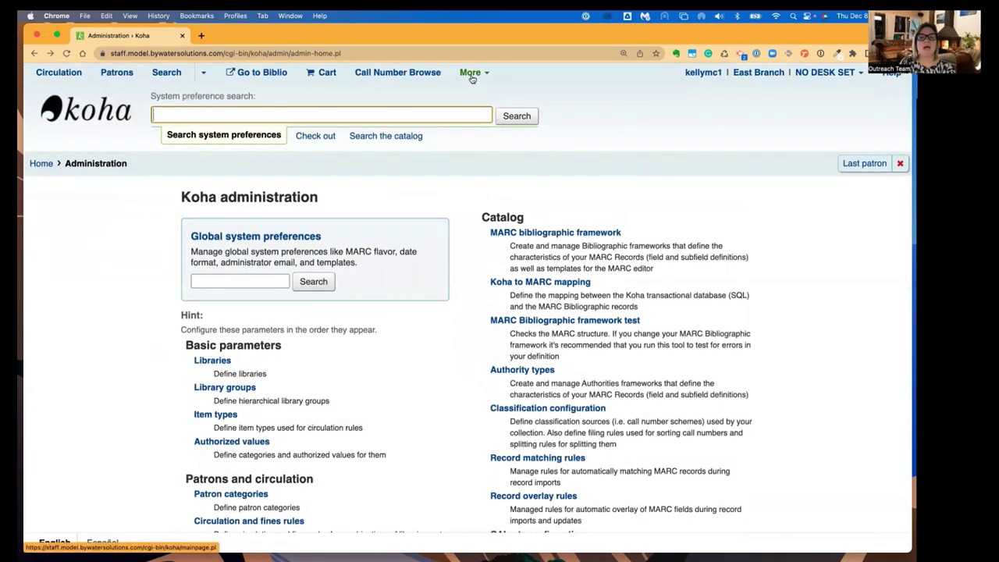
pyautogui.click(471, 74)
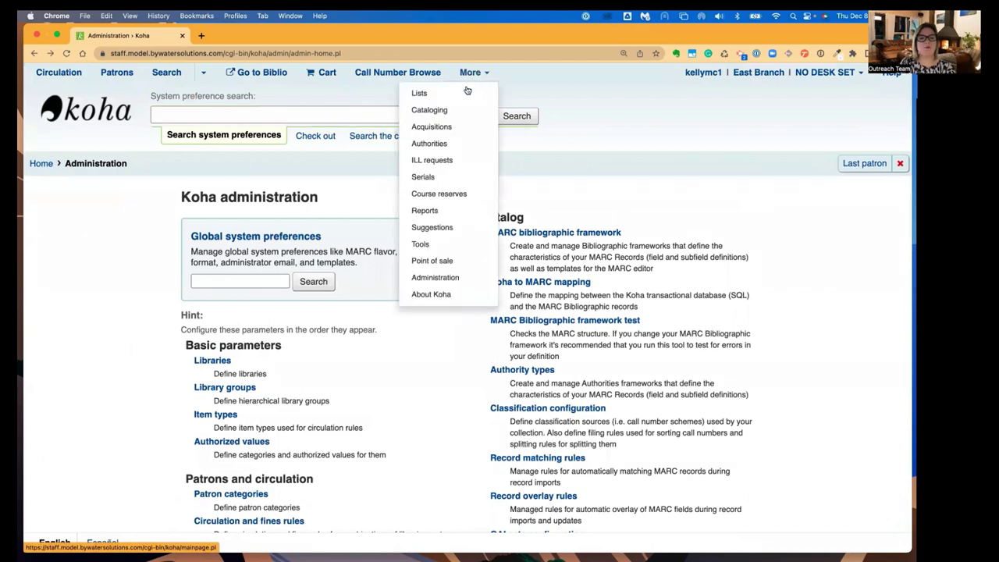
pyautogui.click(437, 245)
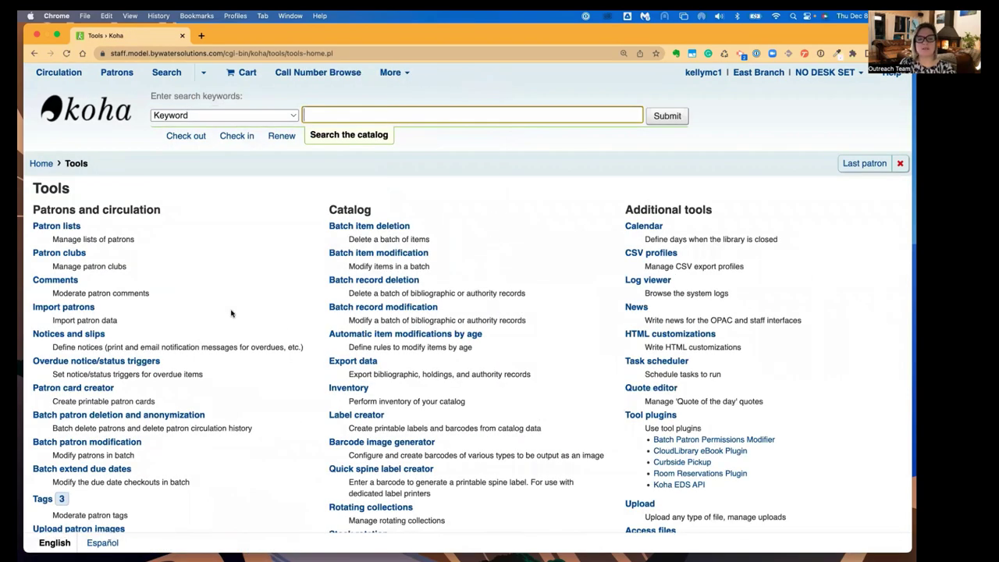
# Open Notices and slips, look at the list of notices and highlight the Account expiration notice's name
pyautogui.scroll(-1, 232, 313)
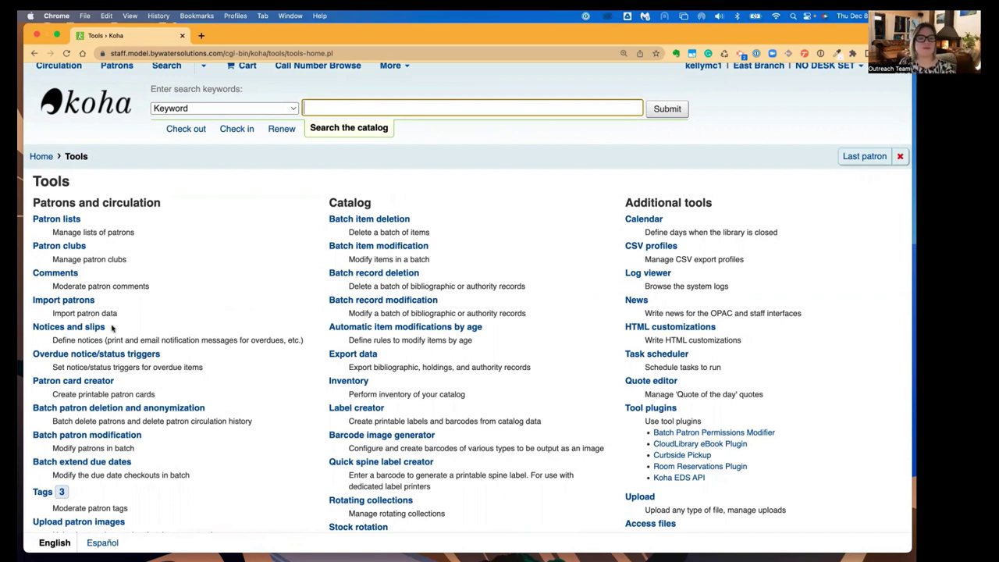
pyautogui.click(67, 328)
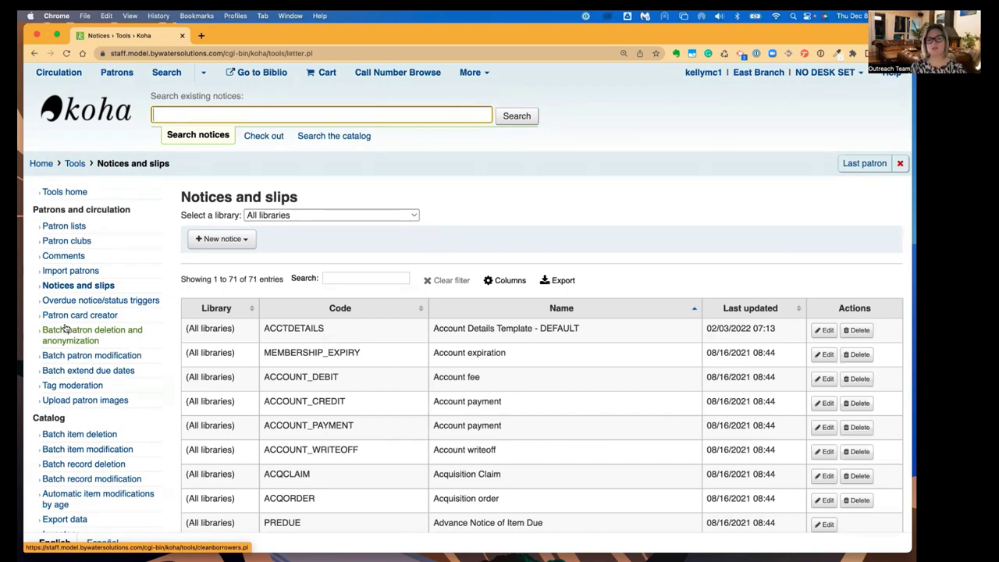
pyautogui.scroll(-3, 464, 225)
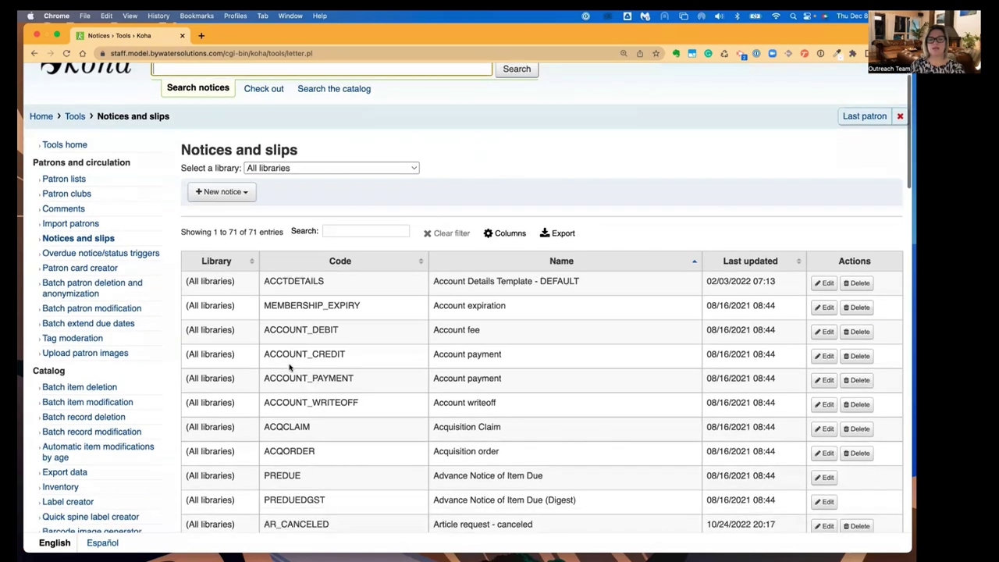
pyautogui.moveTo(433, 247); pyautogui.dragTo(513, 250)
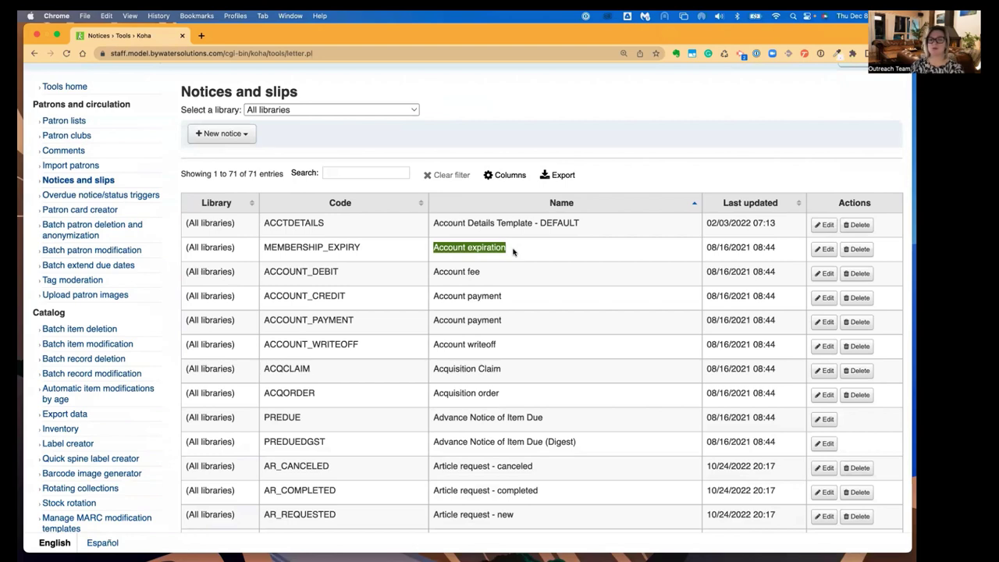
# Find the Hold Available for Pickup notice in the list, highlight its name and open the notice for editing
pyautogui.scroll(-7, 491, 342)
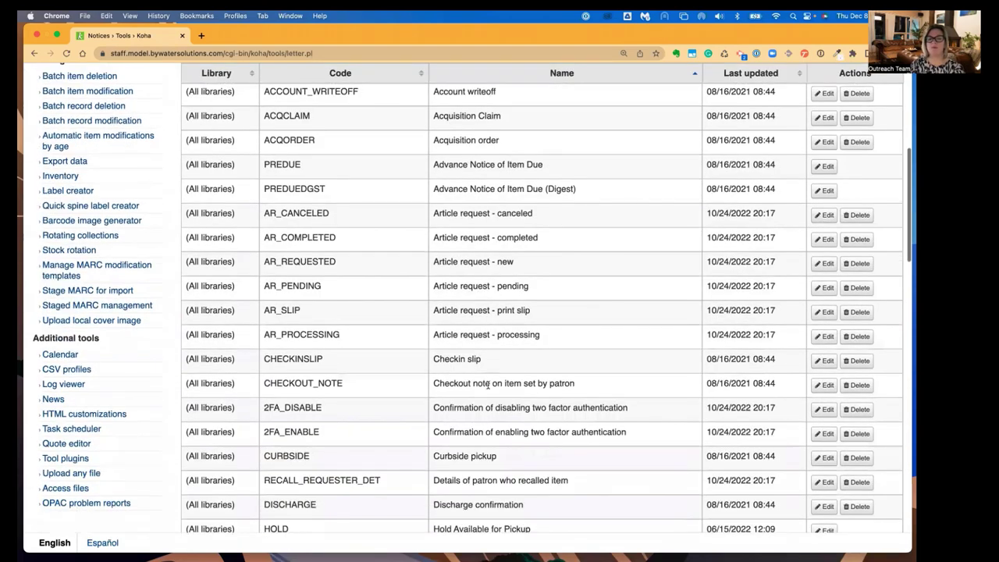
pyautogui.scroll(-3, 489, 383)
pyautogui.moveTo(434, 420); pyautogui.dragTo(551, 422)
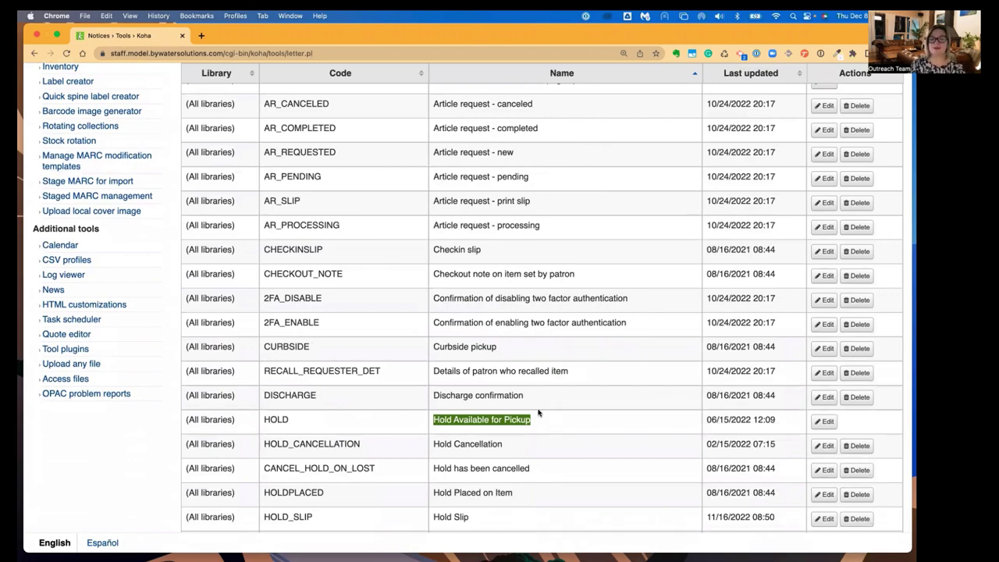
pyautogui.scroll(-3, 538, 412)
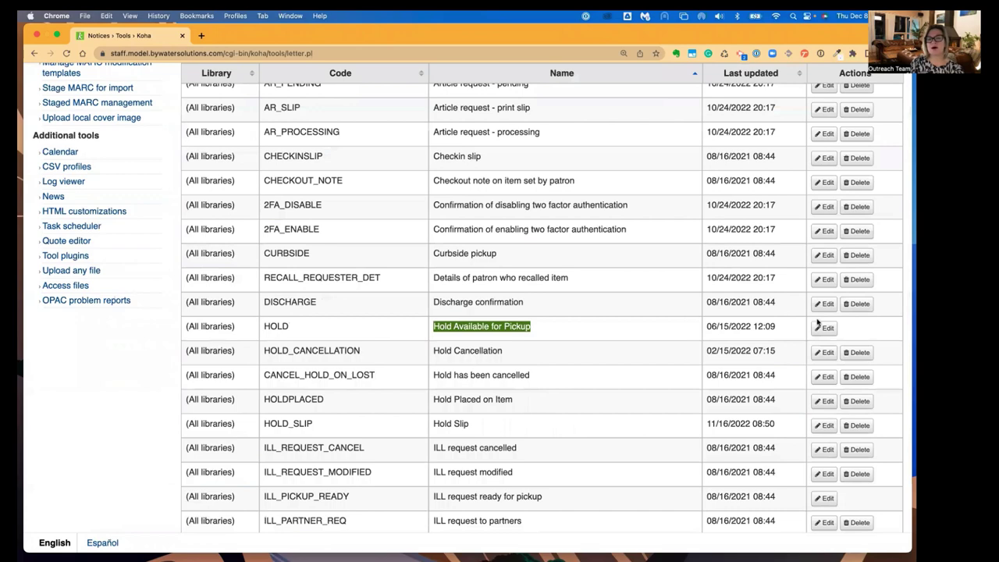
pyautogui.click(826, 330)
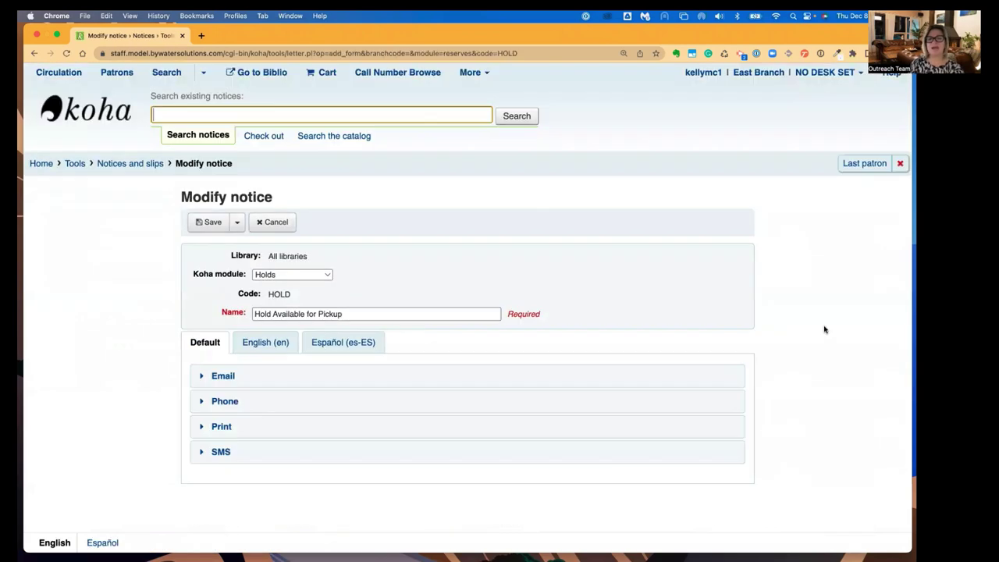
# Expand the Email template of the Hold Available for Pickup notice and look through its subject and message body
pyautogui.click(283, 378)
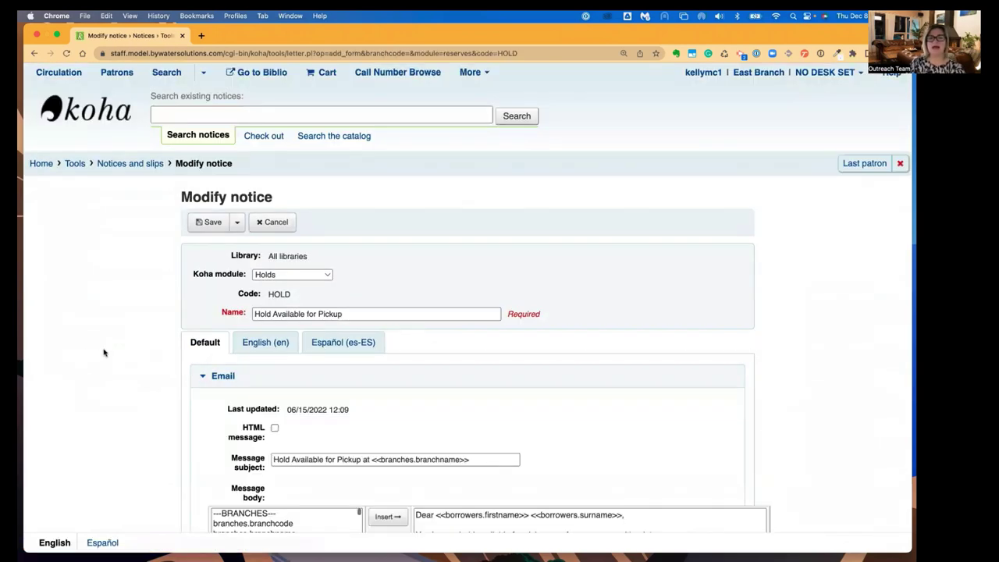
pyautogui.scroll(-3, 105, 352)
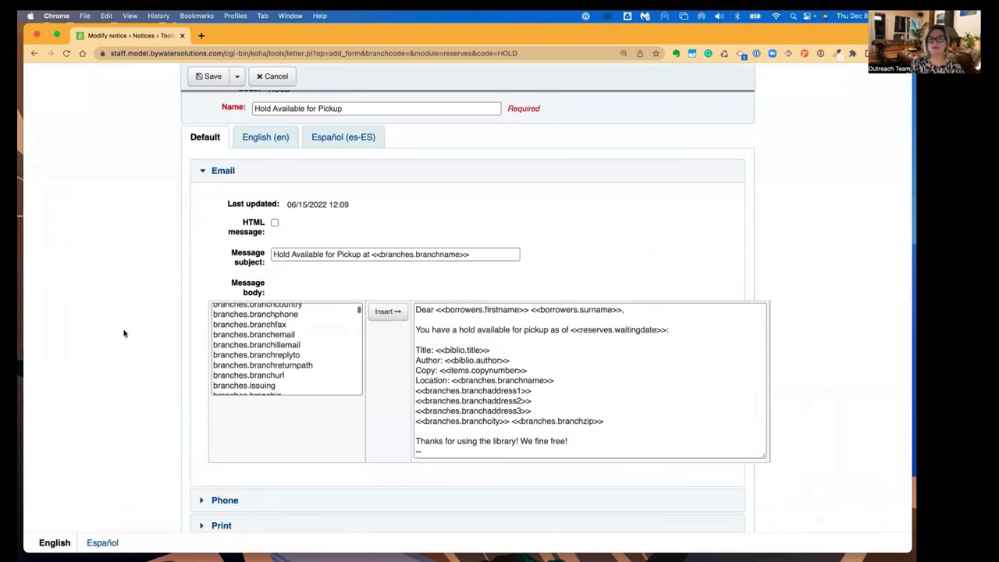
pyautogui.scroll(-2, 123, 332)
pyautogui.scroll(1, 123, 333)
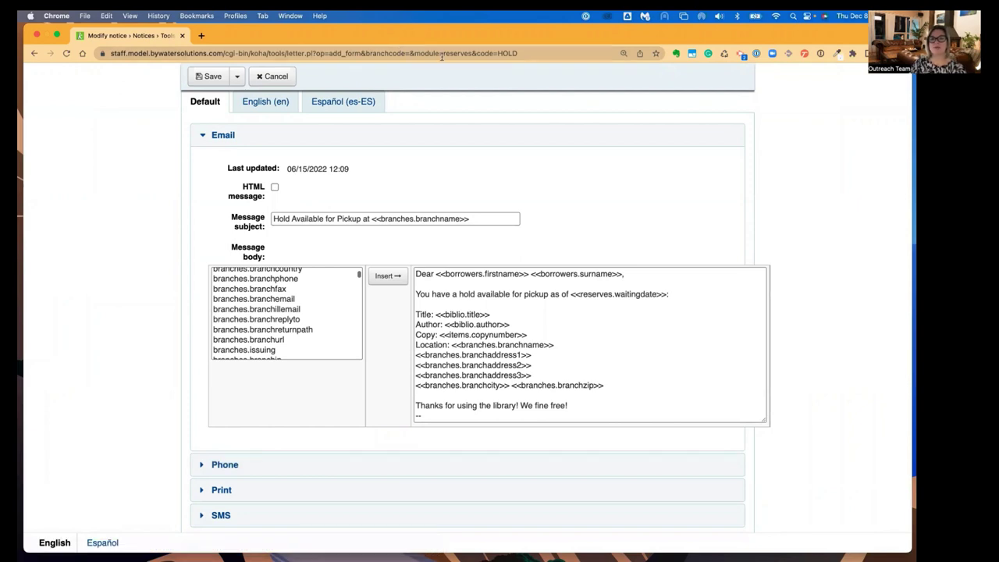
pyautogui.scroll(-2, 117, 326)
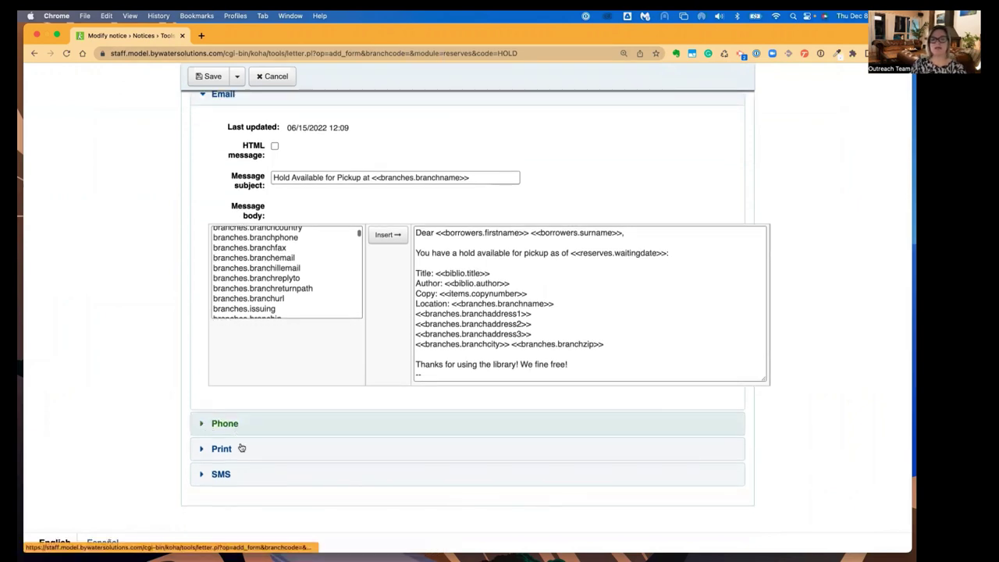
# View the hold notice's SMS template, then reopen the Email template and read its message body through to the end
pyautogui.click(223, 473)
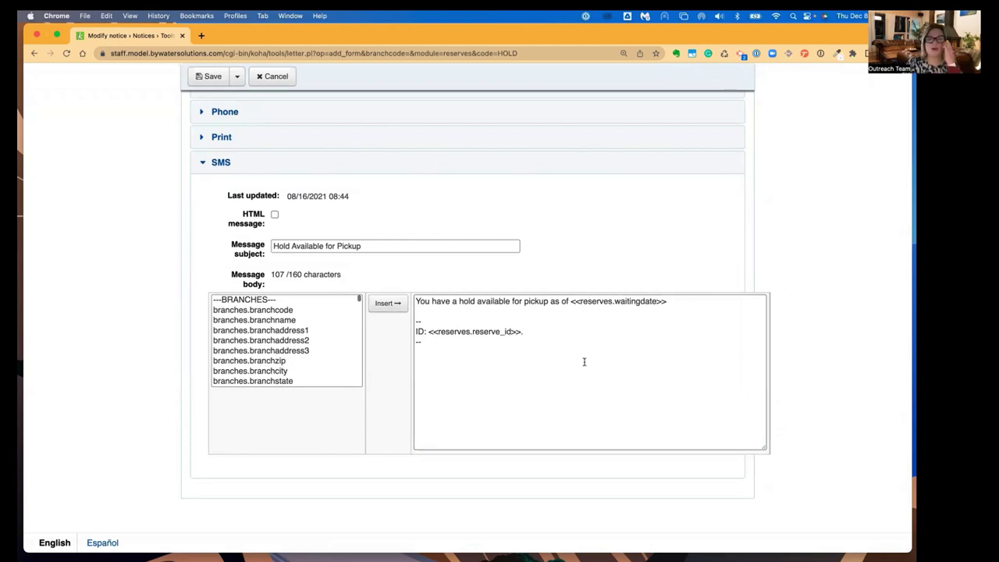
pyautogui.scroll(2, 351, 156)
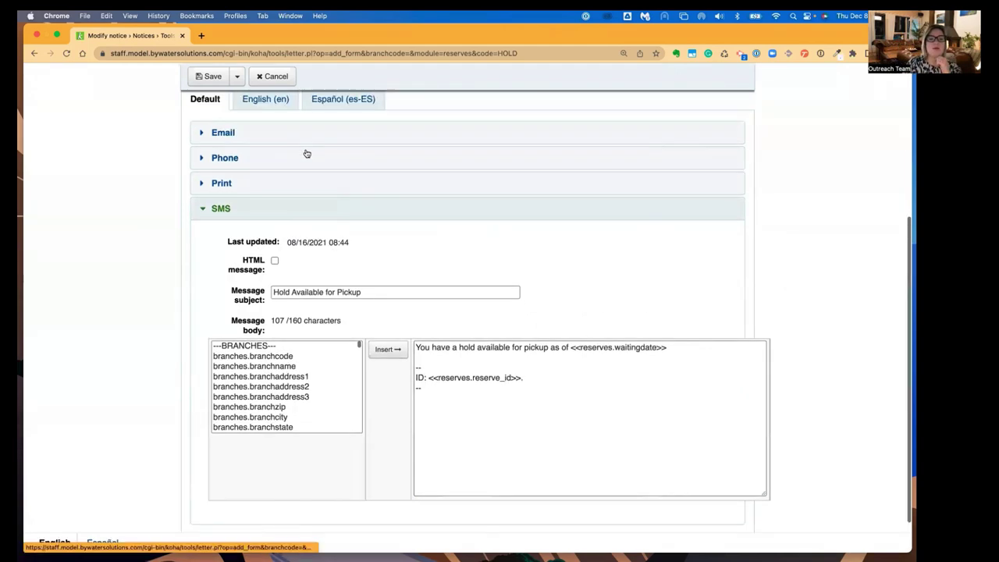
pyautogui.click(285, 145)
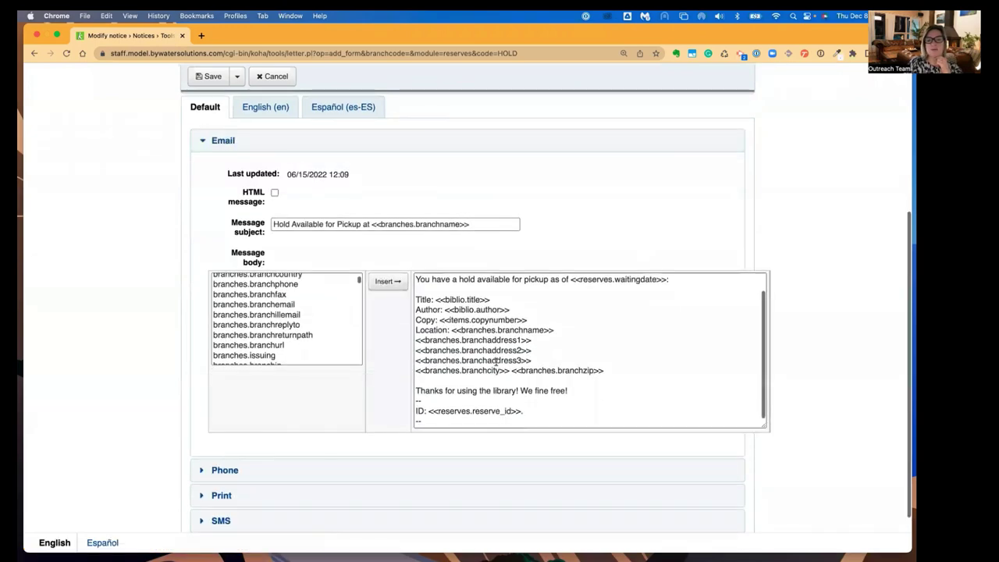
pyautogui.scroll(3, 658, 374)
pyautogui.scroll(-4, 664, 344)
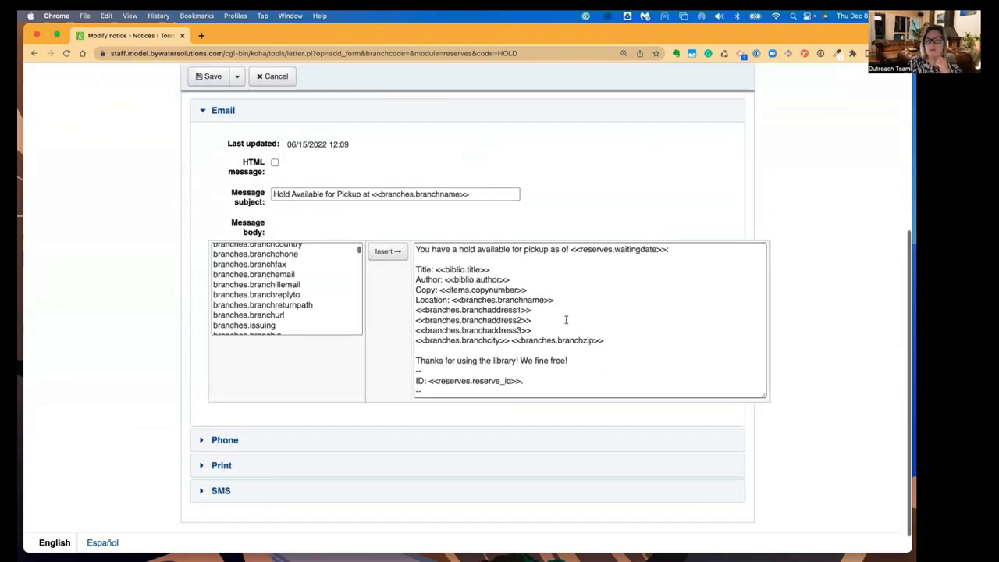
pyautogui.scroll(1, 566, 320)
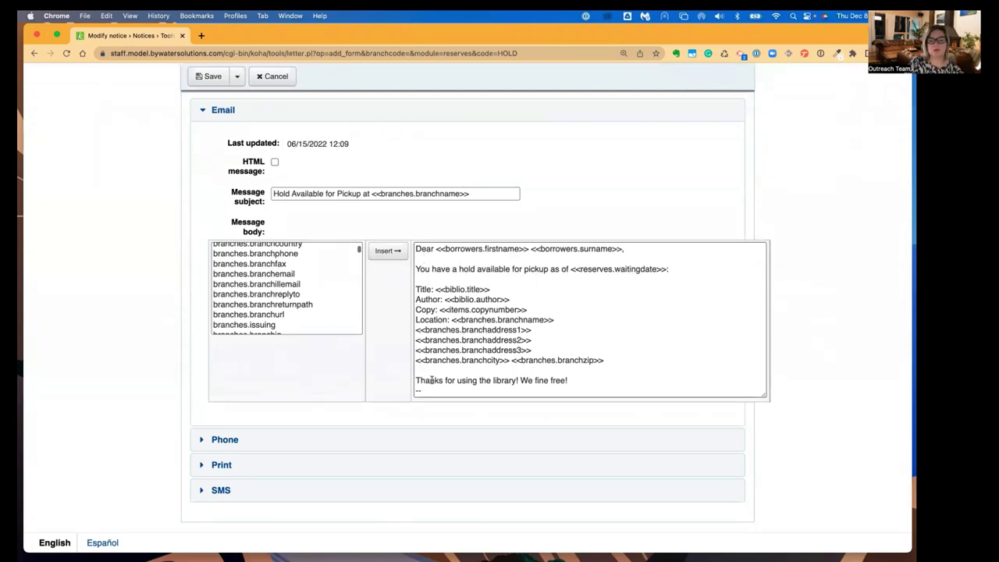
pyautogui.scroll(-2, 432, 380)
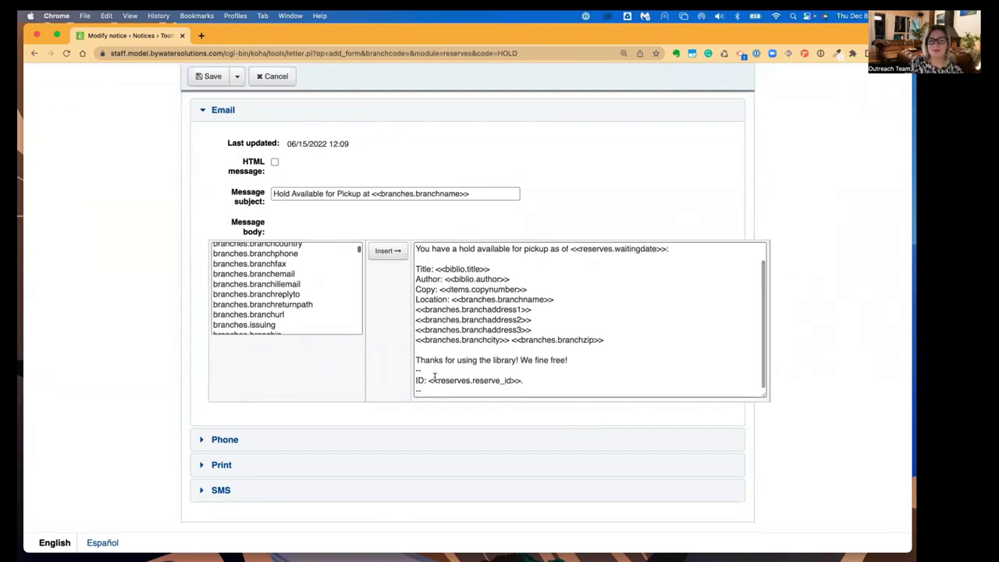
# Show the hold notice's SMS template again and leave the notice without saving
pyautogui.click(458, 470)
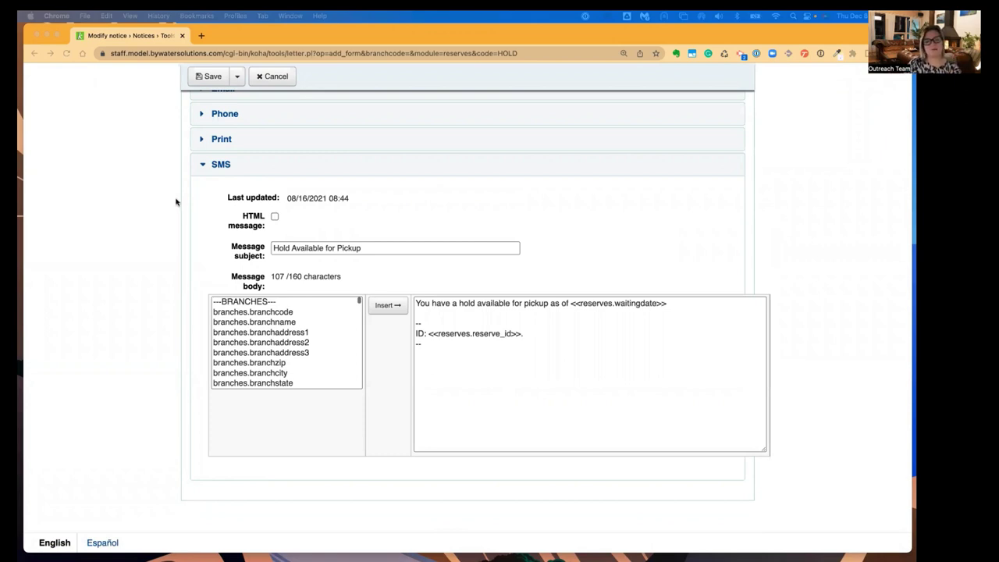
pyautogui.scroll(2, 257, 148)
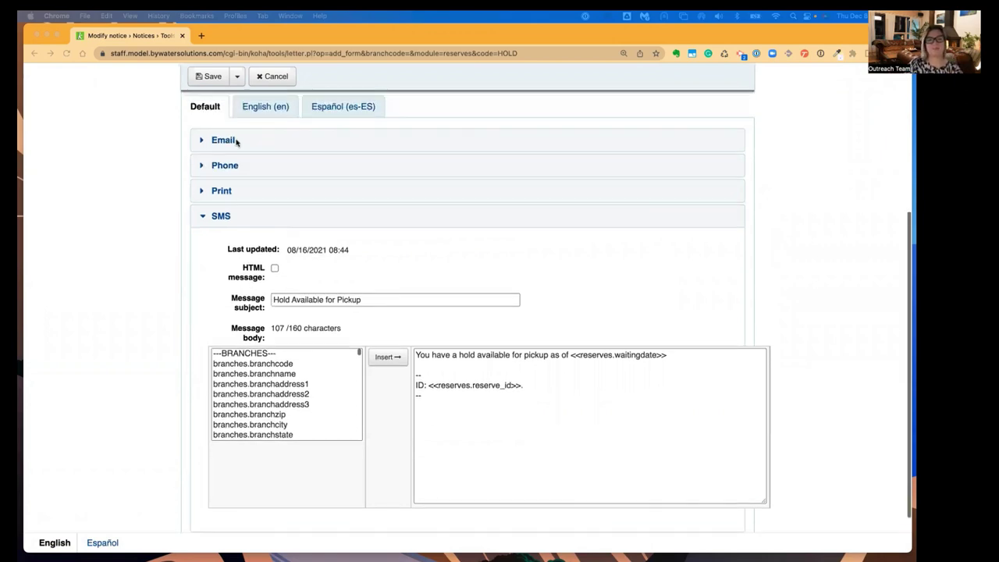
pyautogui.click(269, 78)
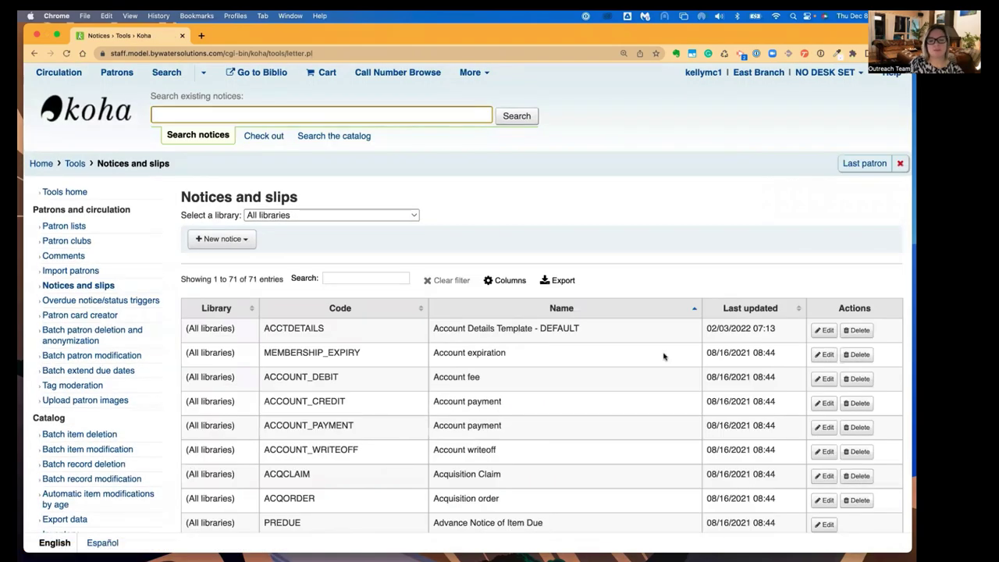
# Open the Account expiration notice, view the Email template of its Español (es-ES) version and leave without saving
pyautogui.click(825, 355)
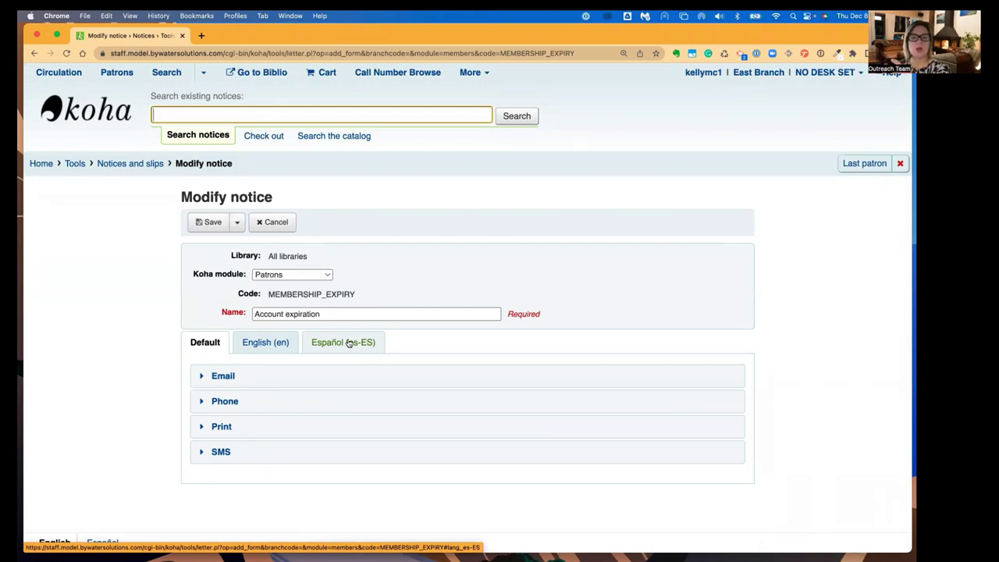
pyautogui.click(349, 344)
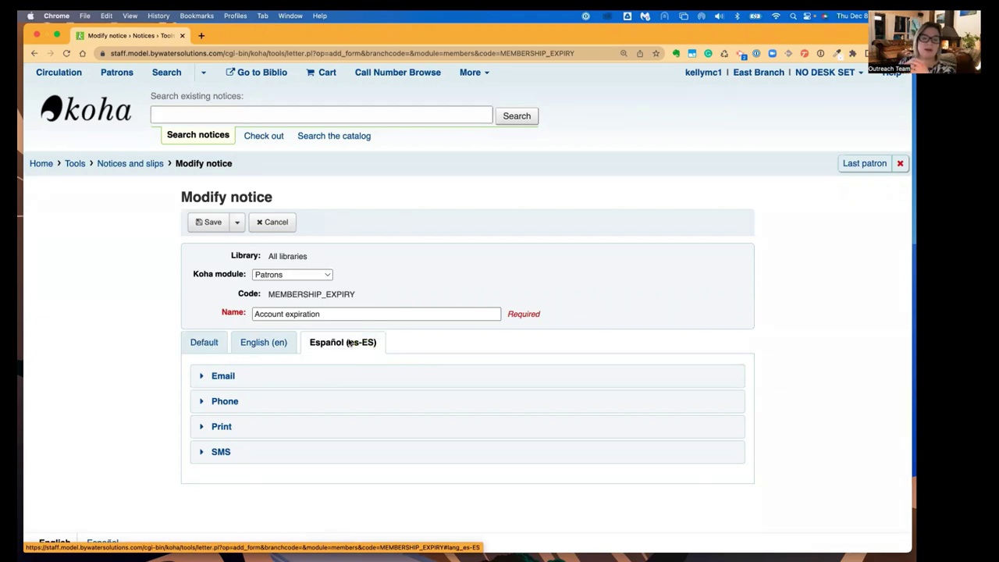
pyautogui.click(348, 376)
pyautogui.scroll(-3, 507, 429)
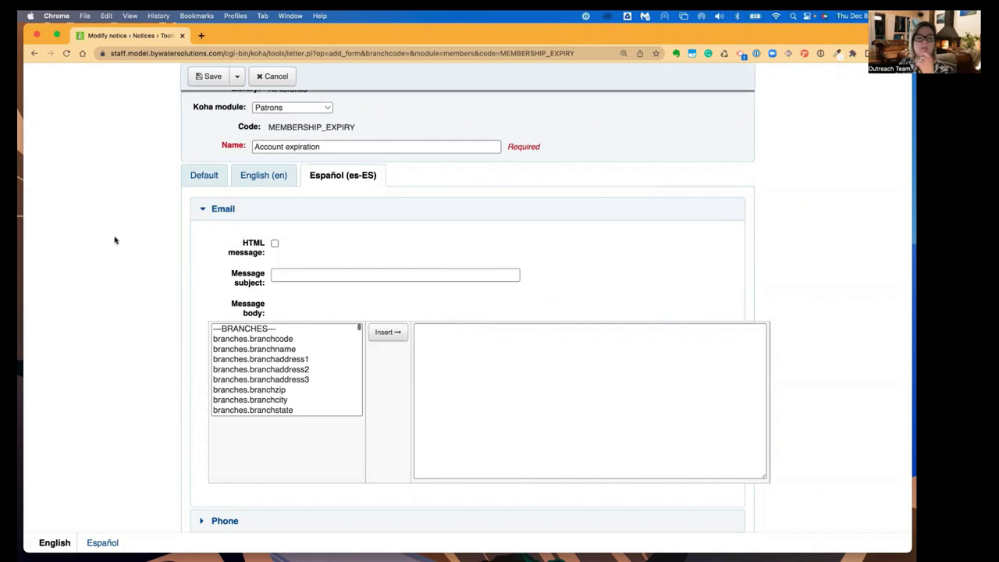
pyautogui.scroll(3, 123, 239)
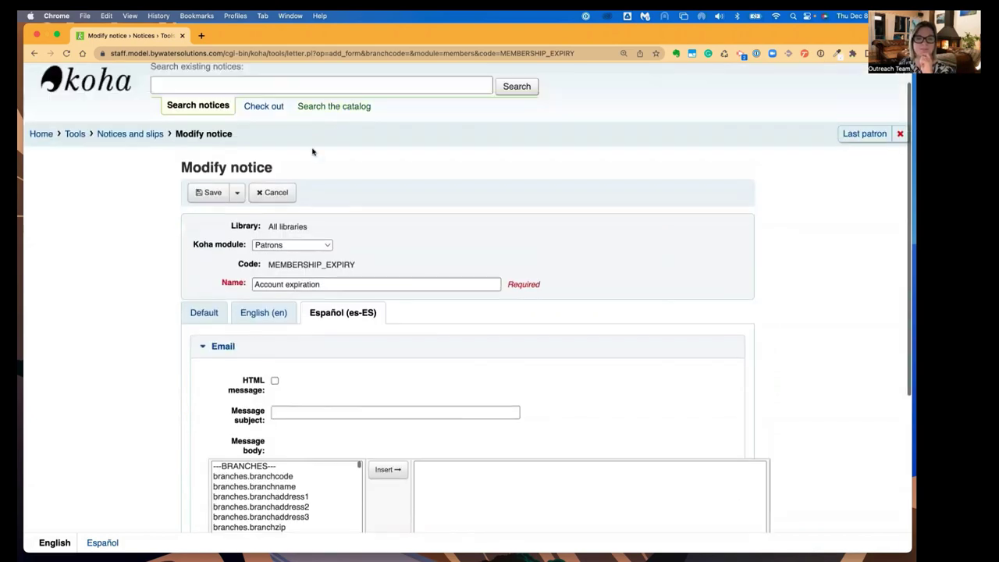
pyautogui.click(278, 203)
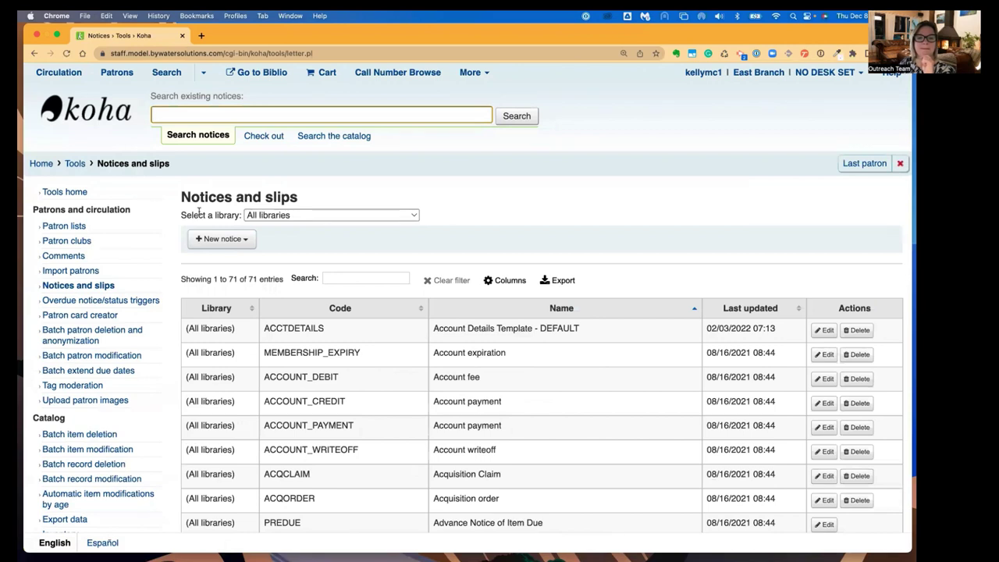
# Open Overdue notice/status triggers and view the libraries available for overdue rules, keeping Default selected
pyautogui.click(79, 301)
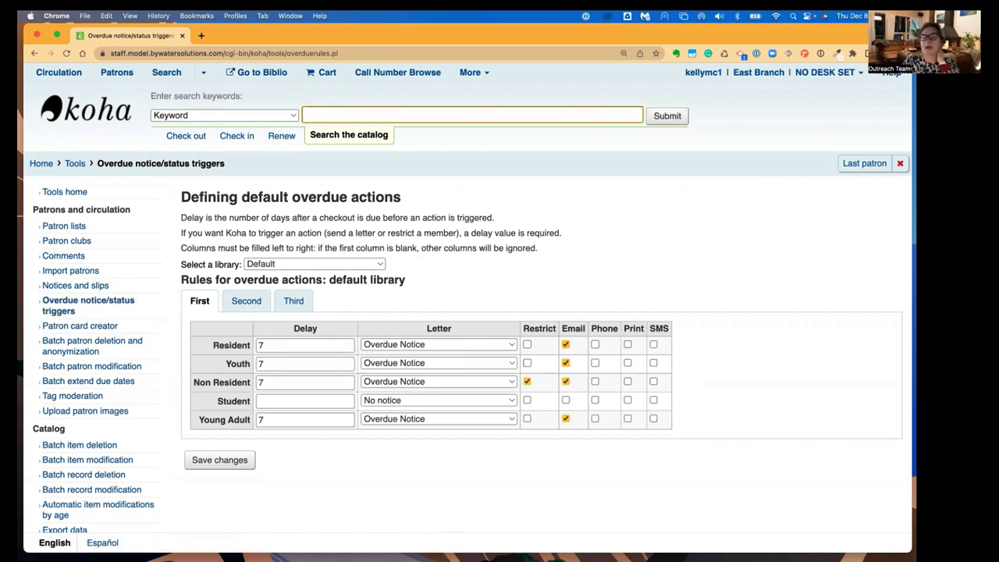
pyautogui.click(275, 266)
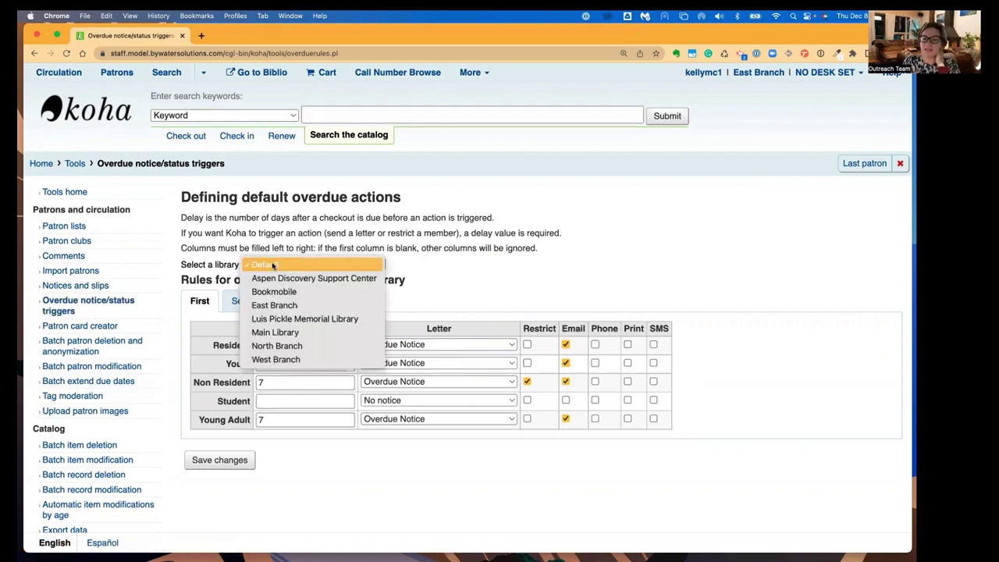
pyautogui.click(312, 265)
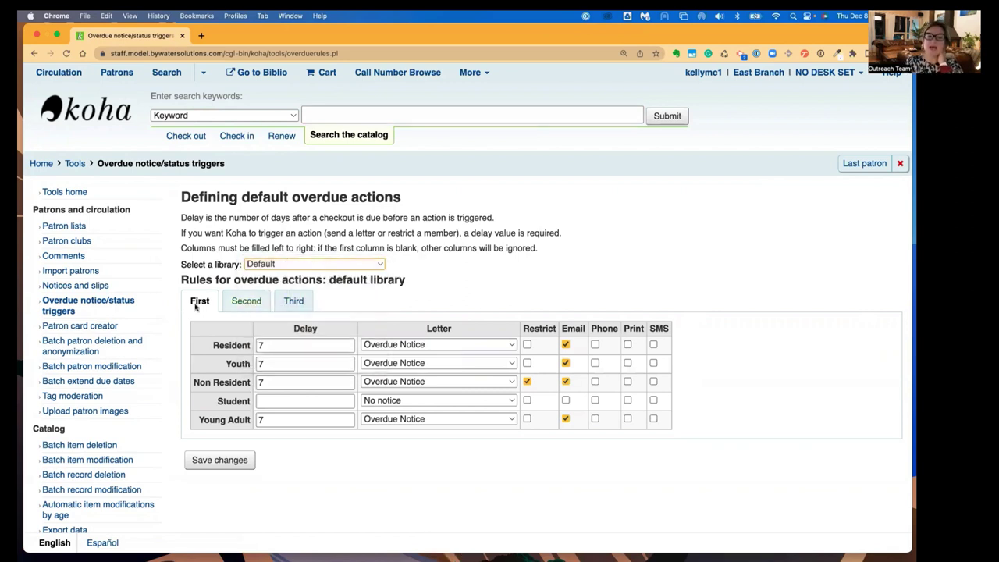
# Review the Second and Third overdue triggers, highlight the Restrict column heading in the Third, and return to the Second
pyautogui.click(248, 301)
pyautogui.click(291, 302)
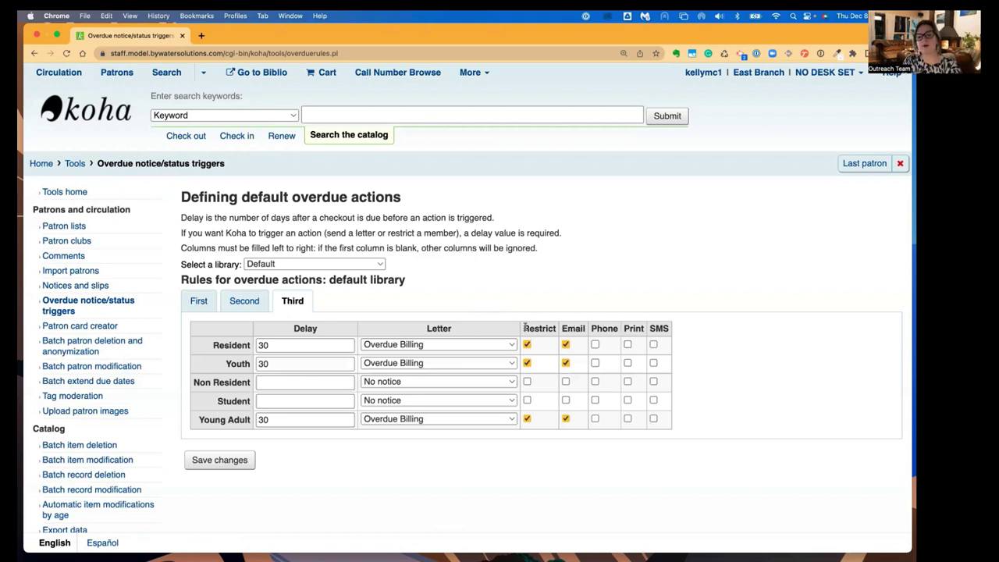
pyautogui.moveTo(523, 329); pyautogui.dragTo(561, 330)
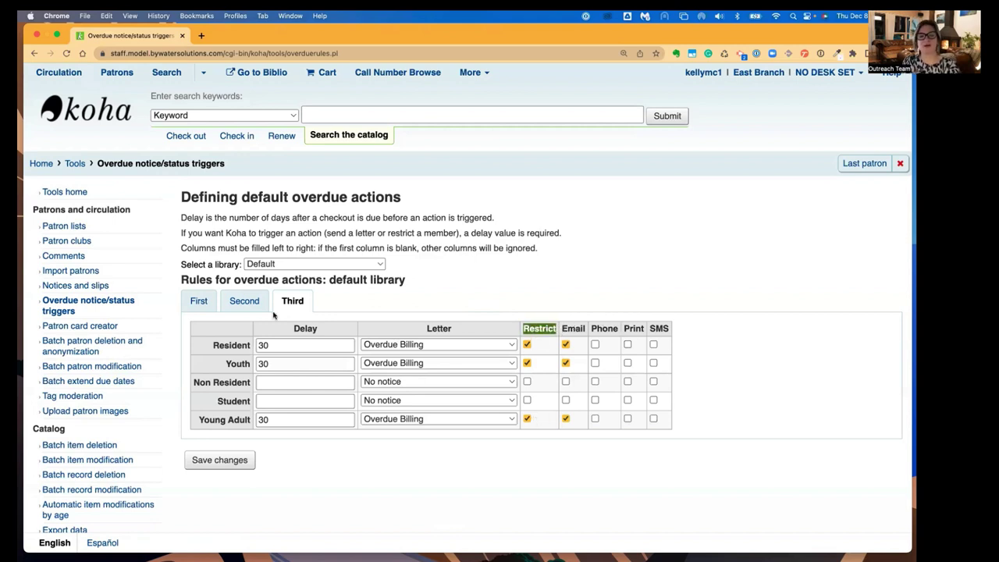
pyautogui.click(242, 301)
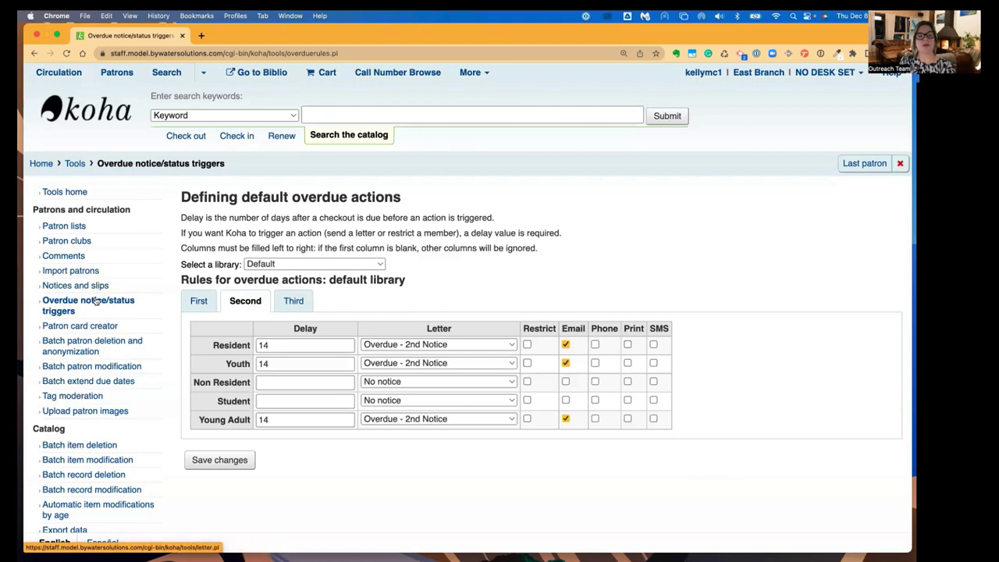
# Look through the Batch patron deletion and anonymization criteria, and open the Batch patron modification tool
pyautogui.click(69, 349)
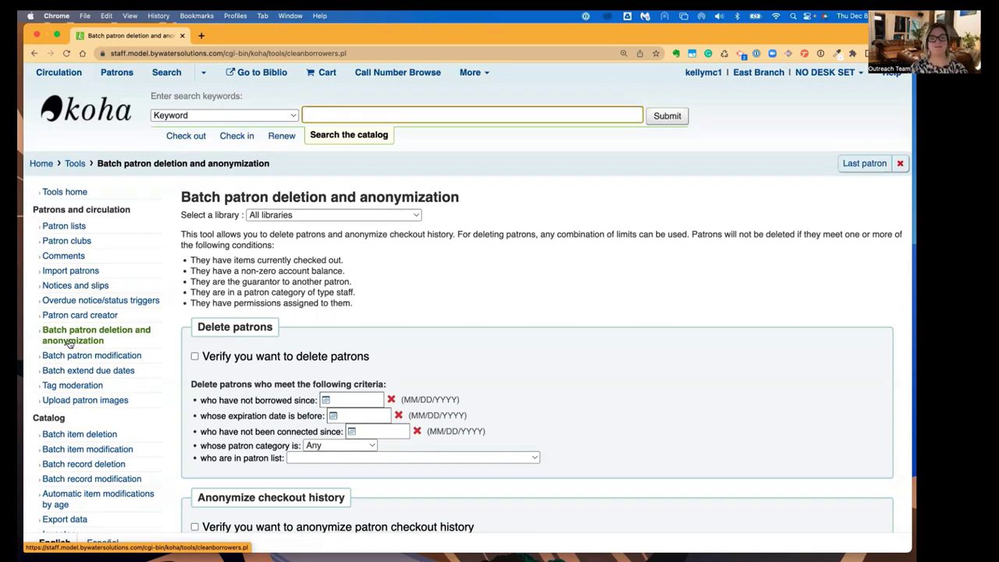
pyautogui.scroll(-3, 374, 414)
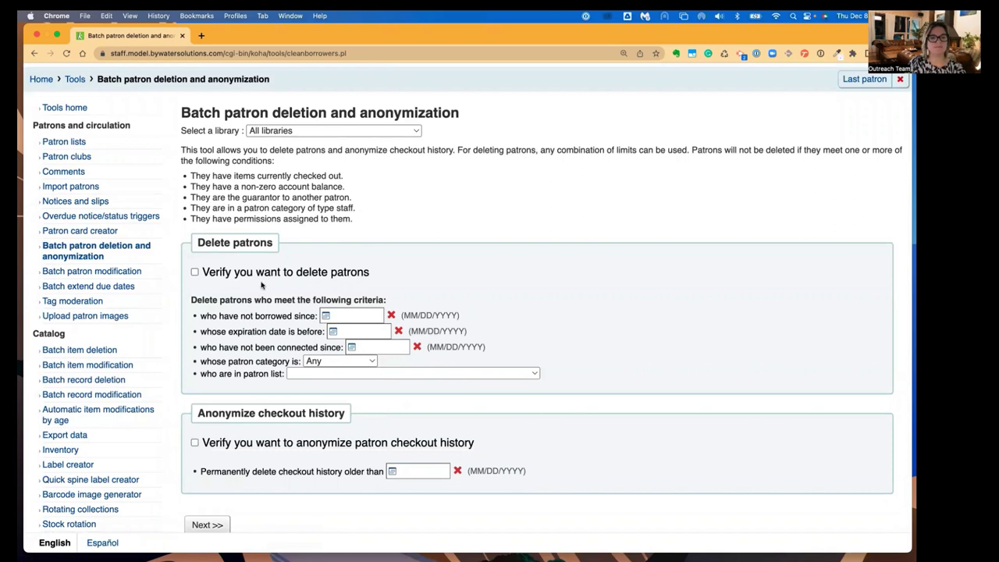
pyautogui.click(76, 272)
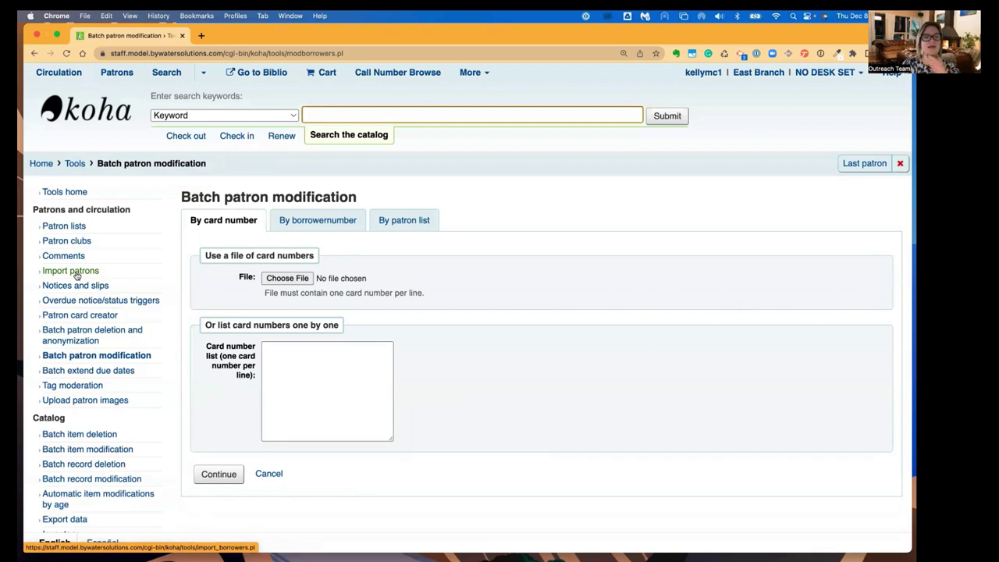
# Open the Batch extend due dates tool to view its criteria, and return to the Koha home page
pyautogui.click(65, 371)
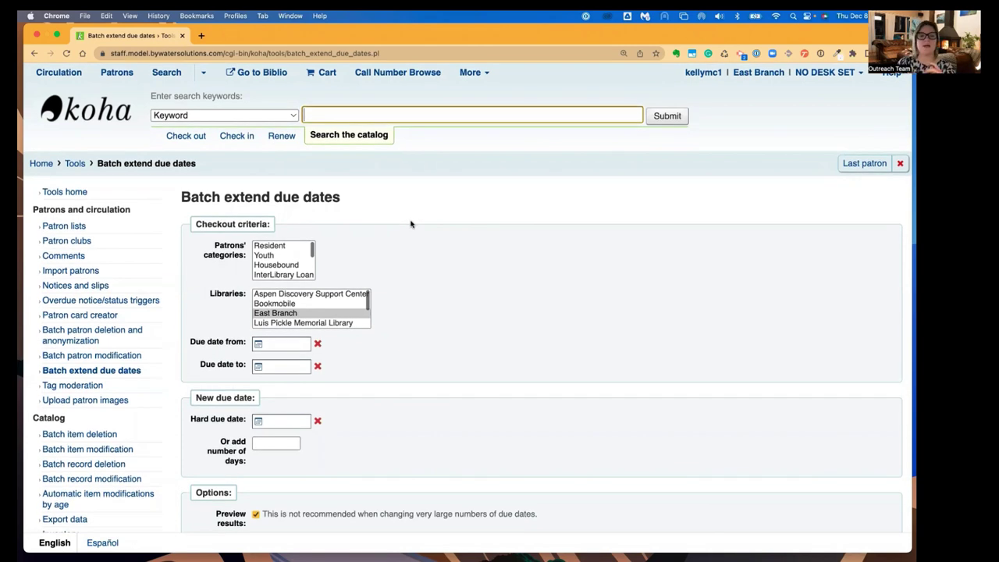
pyautogui.click(42, 165)
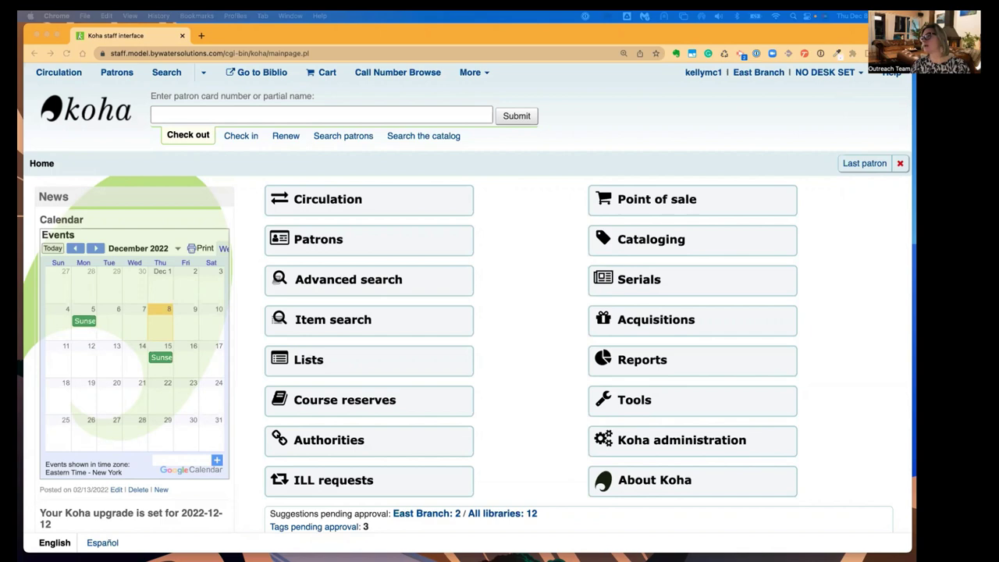
# Switch to the ByWater Solutions website window and find the Koha webinar series among the Events
pyautogui.press('super+grave')
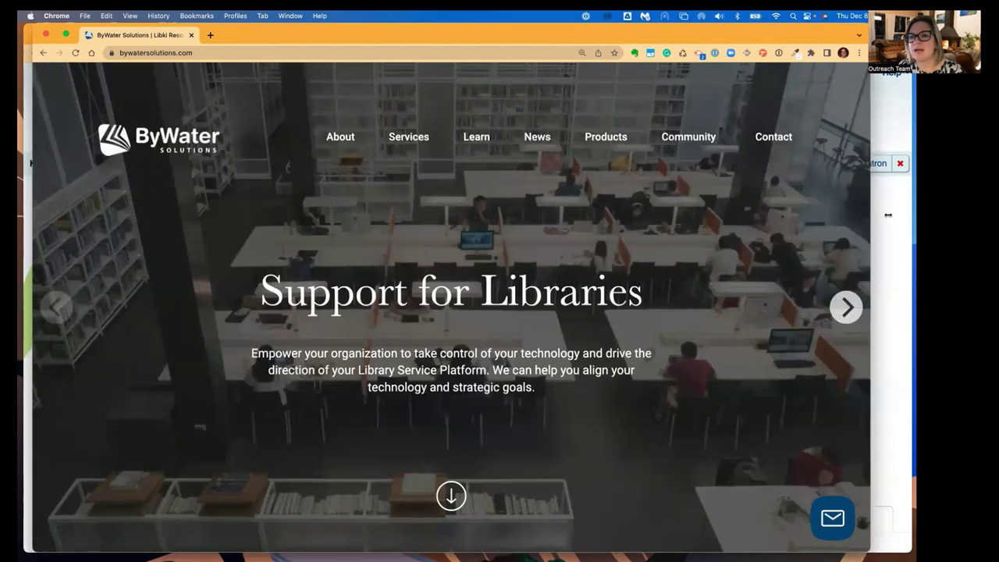
pyautogui.scroll(-10, 458, 311)
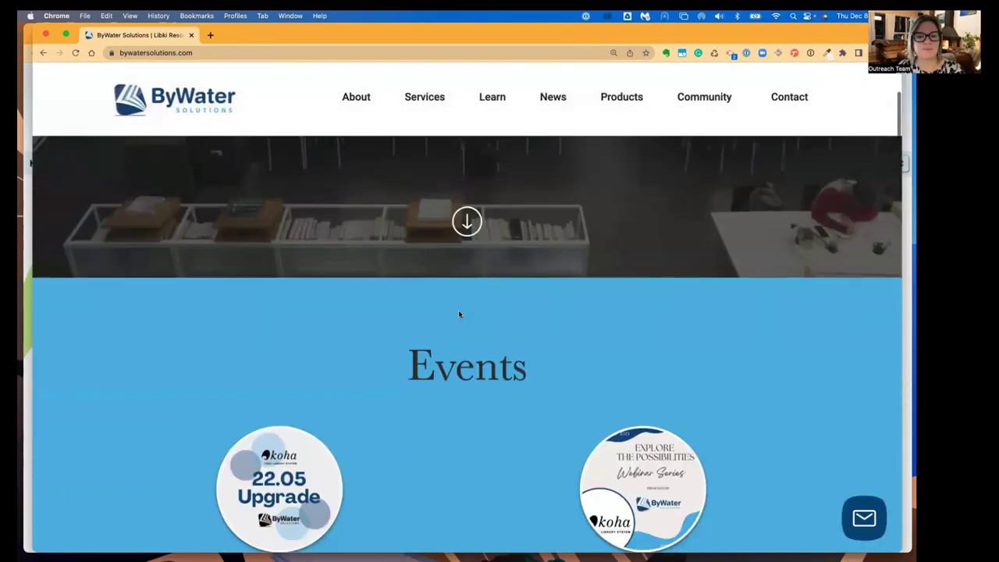
pyautogui.scroll(-3, 458, 312)
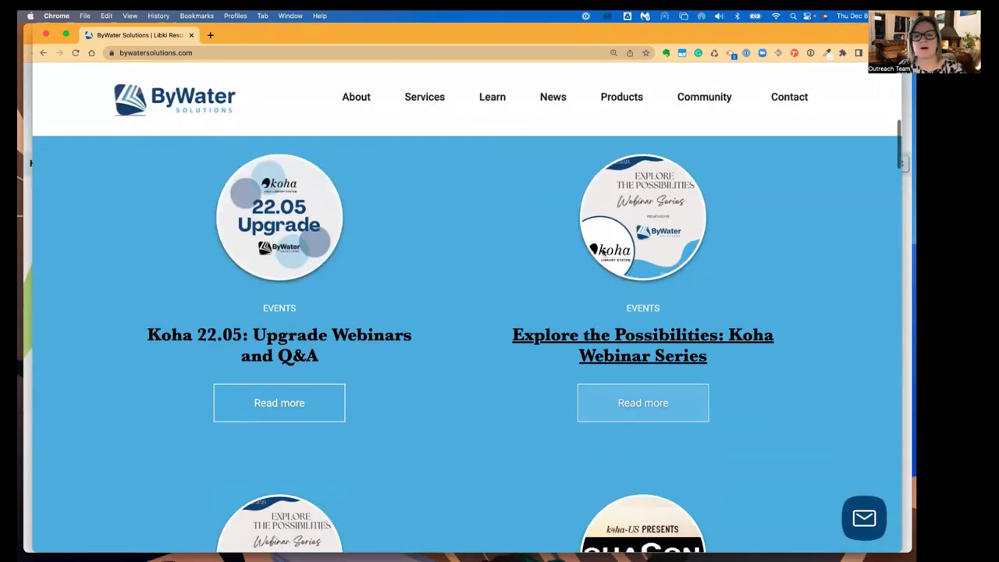
# Open the Explore the Possibilities: Koha Webinar Series article and look at its Registration Links section
pyautogui.click(620, 341)
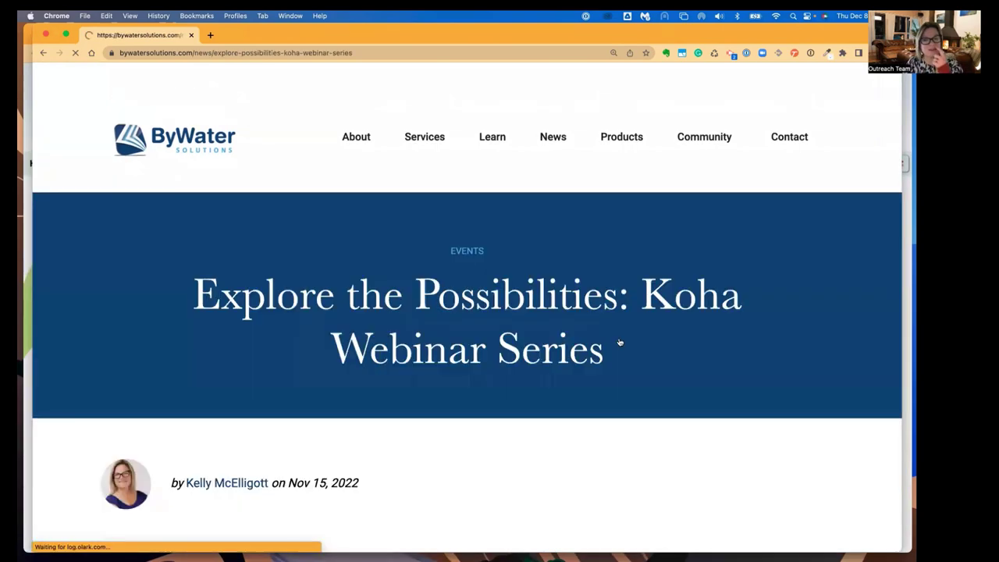
pyautogui.scroll(-4, 459, 359)
pyautogui.scroll(-4, 459, 359)
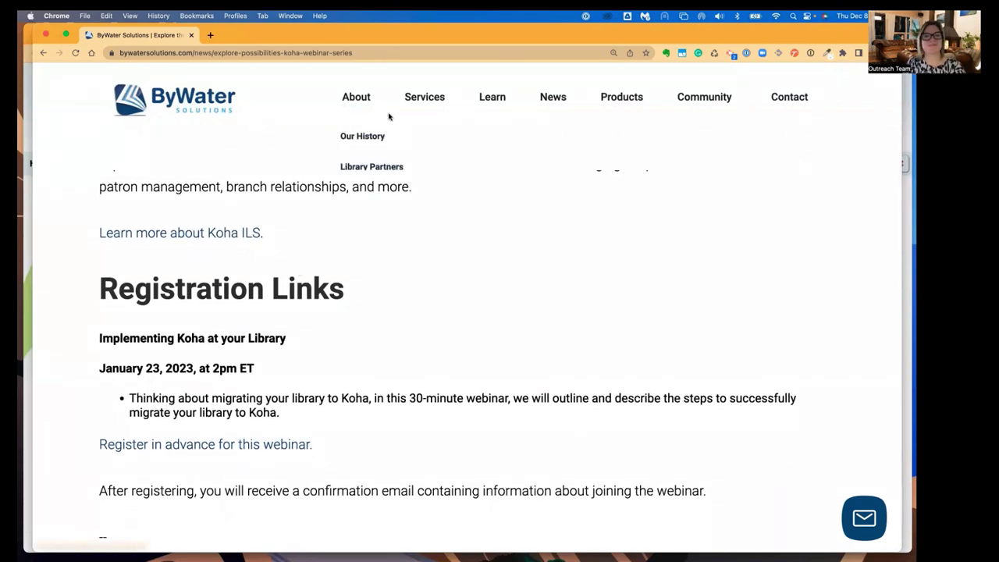
pyautogui.scroll(-1, 361, 224)
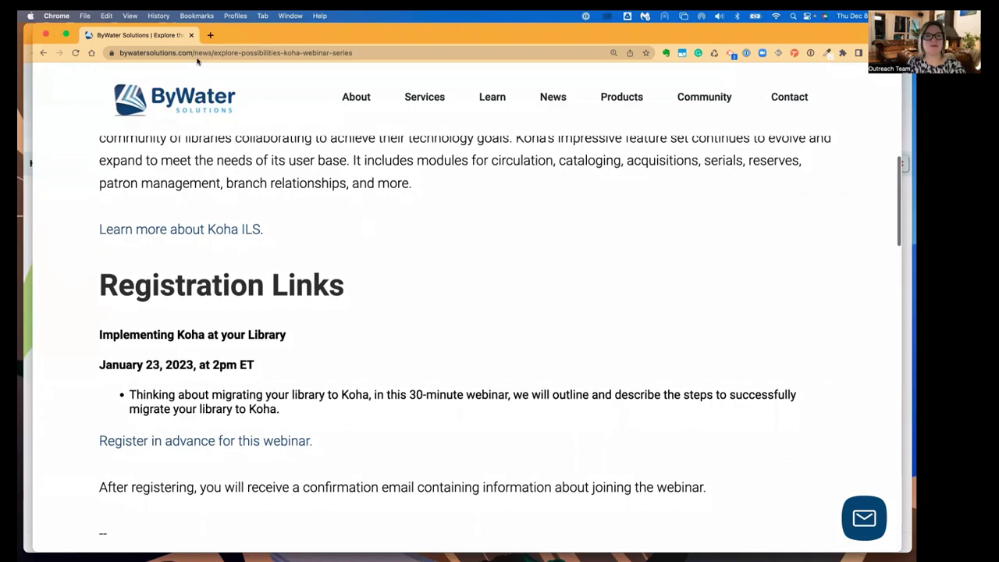